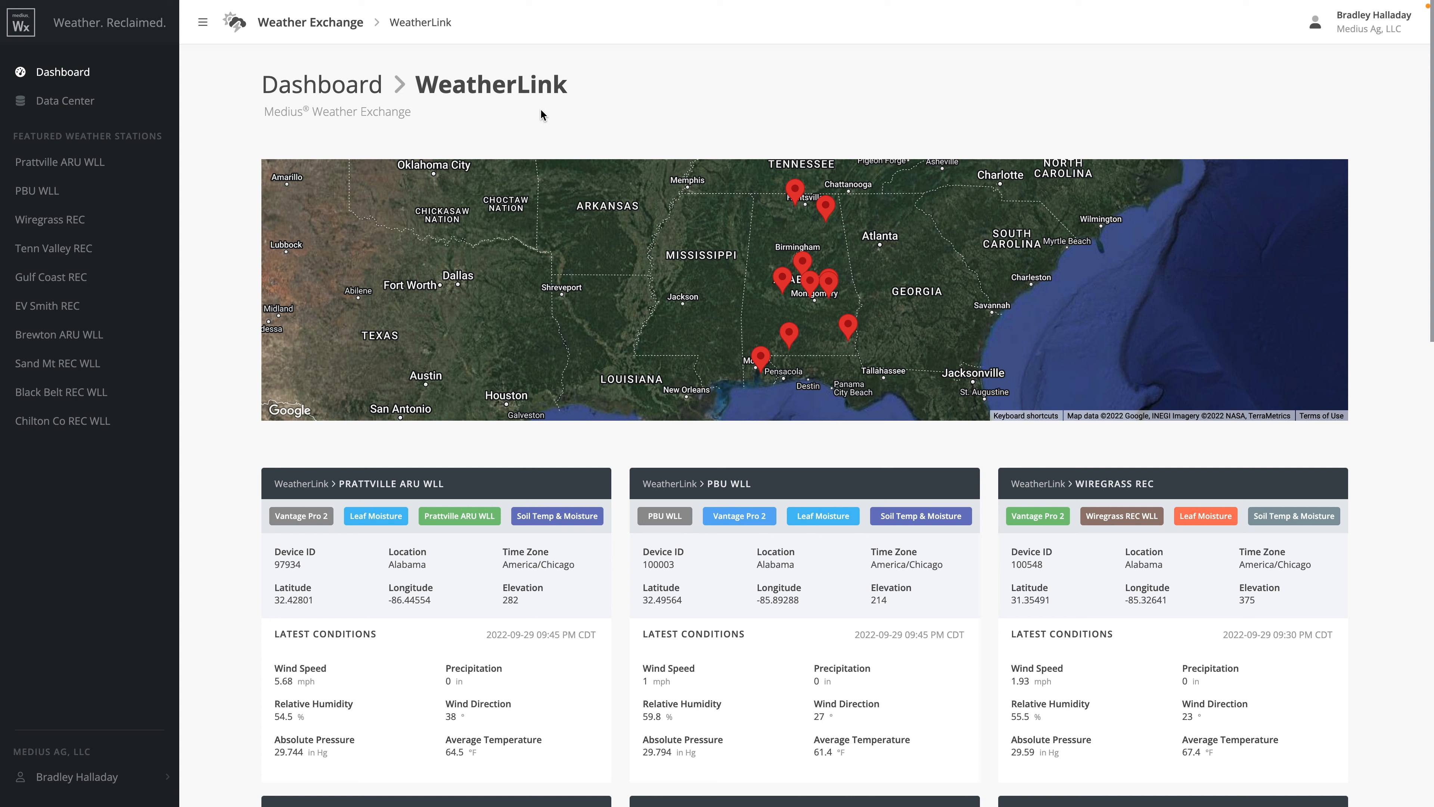
Step: Check which weather networks the dashboard offers and review the latest conditions on the WeatherLink station cards
{"action": "left_click", "coordinate": [541, 91]}
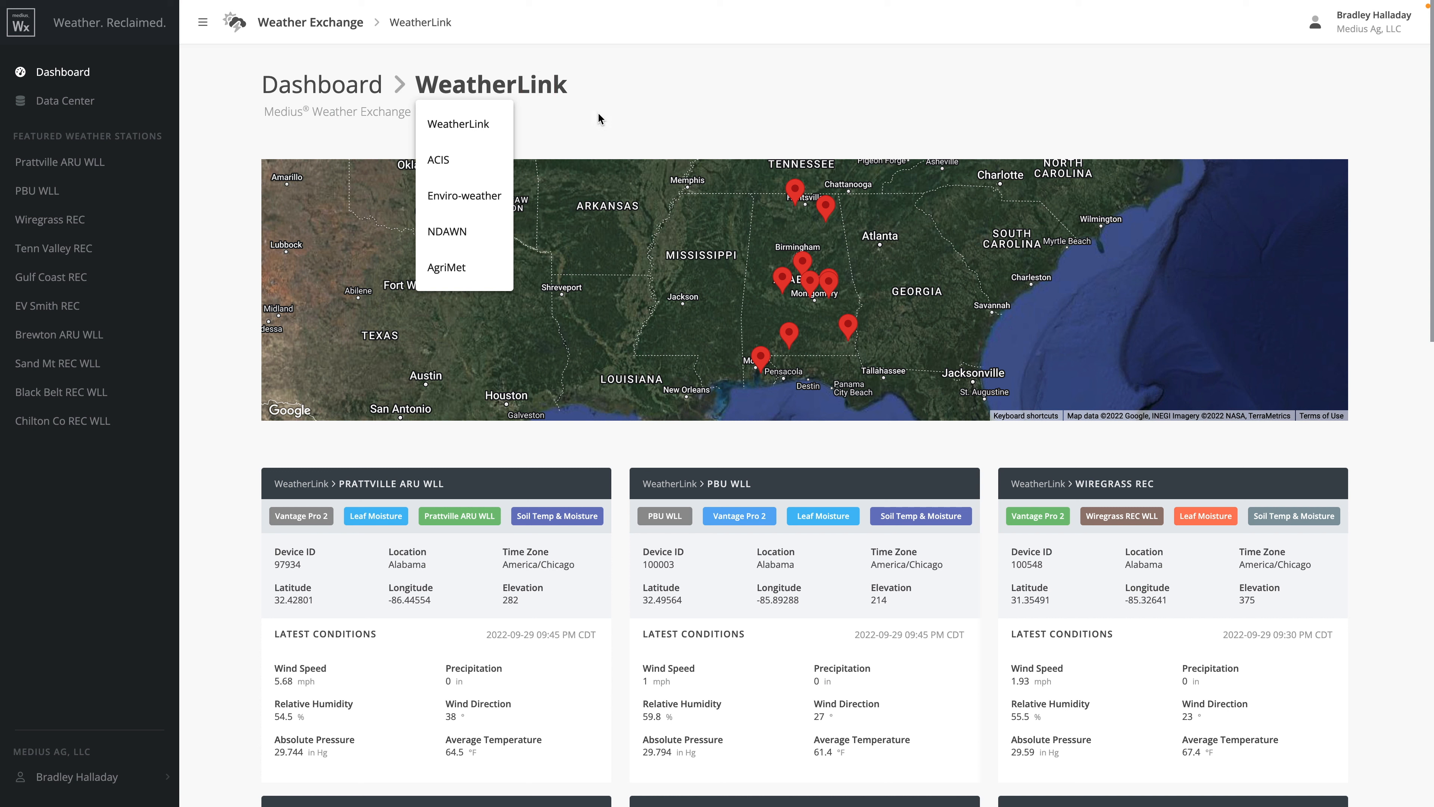
{"action": "left_click", "coordinate": [634, 118]}
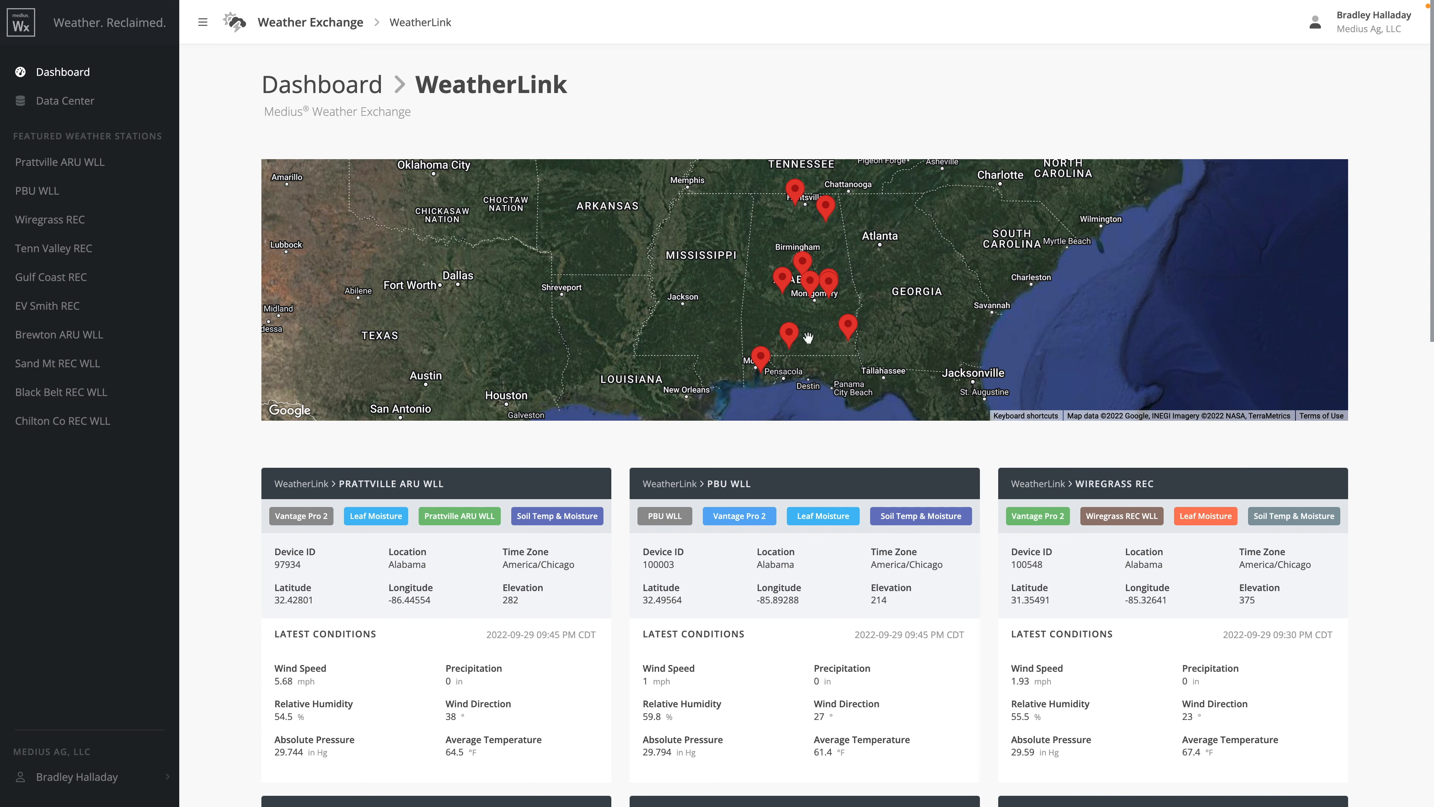
{"action": "scroll", "coordinate": [237, 488], "scroll_direction": "down", "scroll_amount": 1}
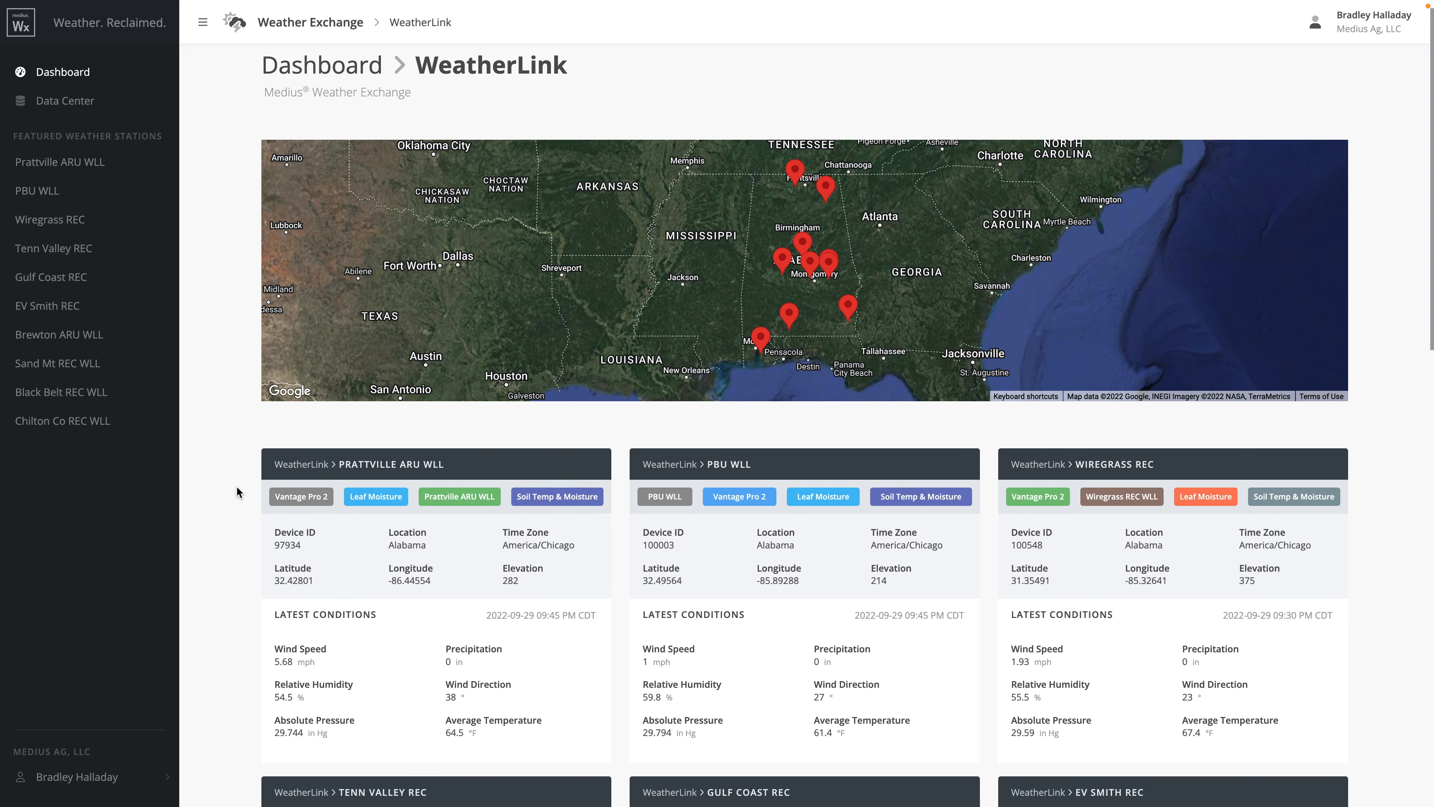
{"action": "scroll", "coordinate": [237, 485], "scroll_direction": "down", "scroll_amount": 5}
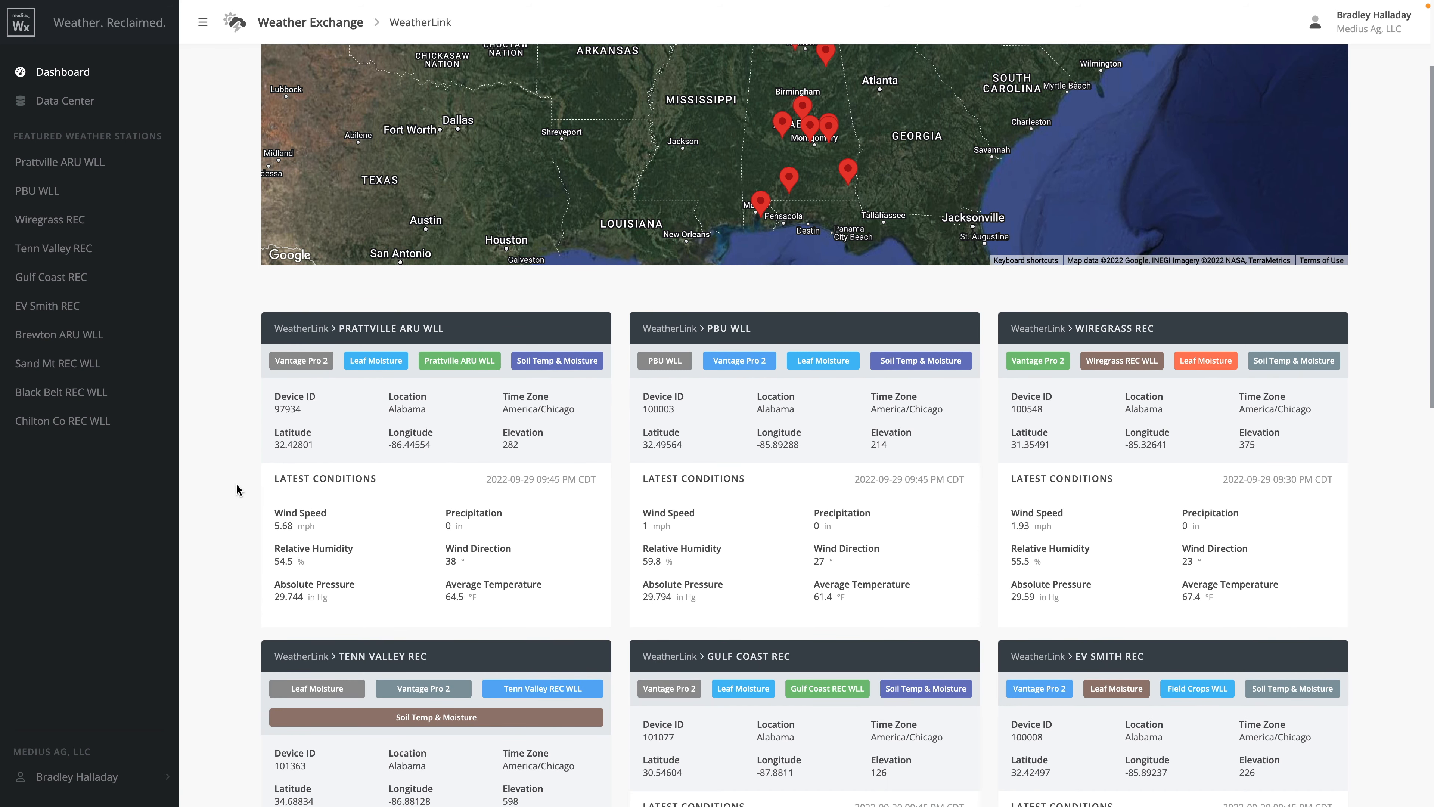
{"action": "scroll", "coordinate": [236, 485], "scroll_direction": "down", "scroll_amount": 3}
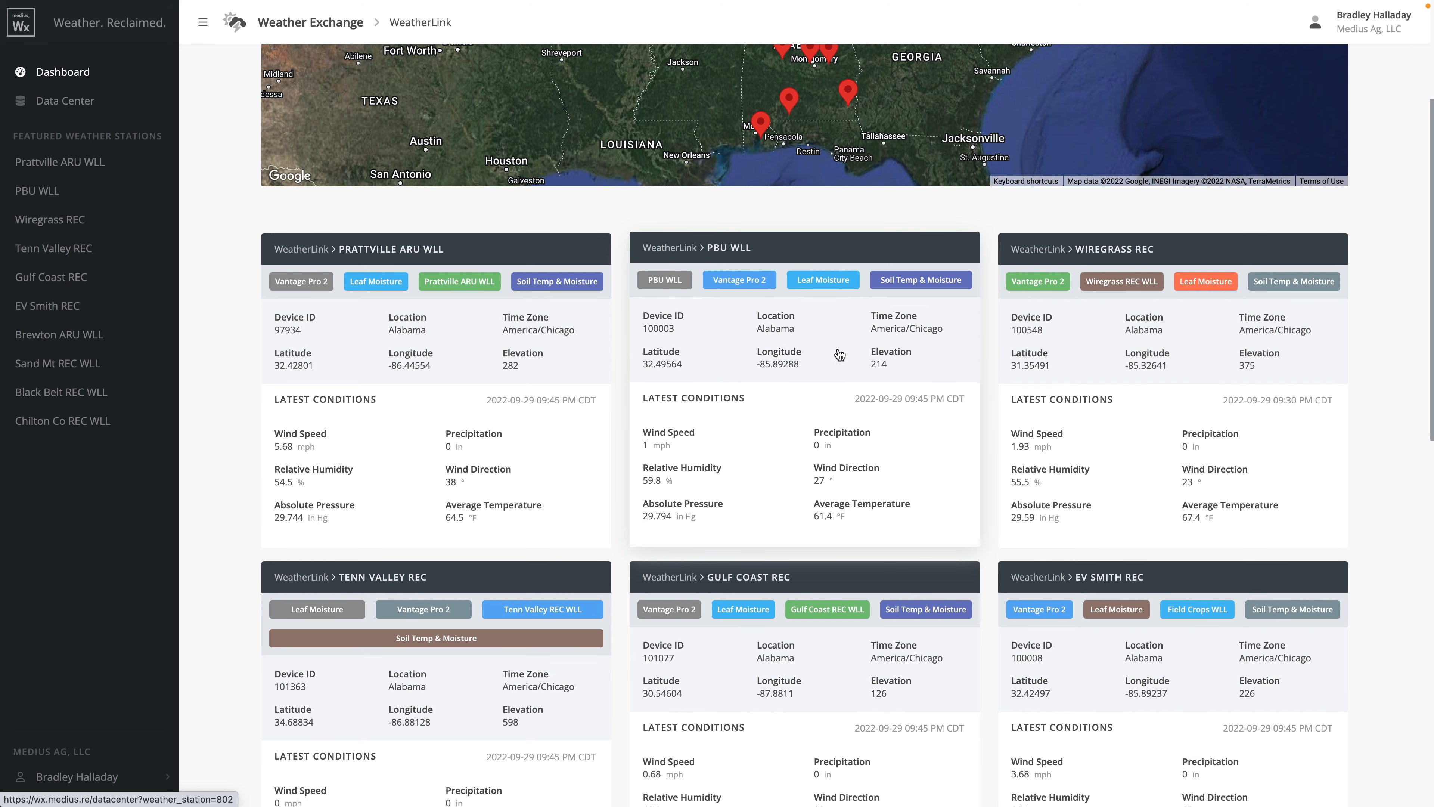
{"action": "scroll", "coordinate": [836, 356], "scroll_direction": "down", "scroll_amount": 2}
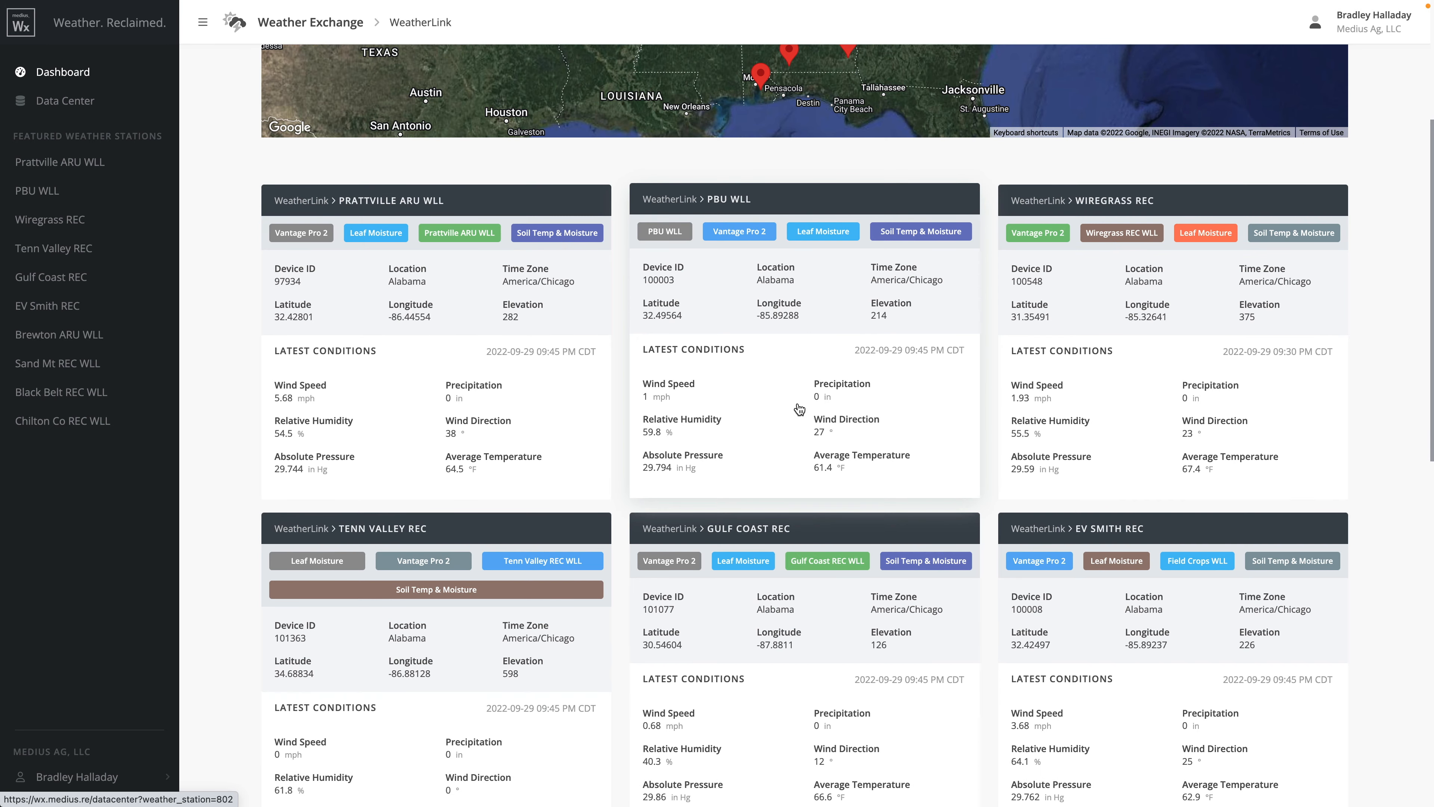
{"action": "scroll", "coordinate": [789, 415], "scroll_direction": "down", "scroll_amount": 2}
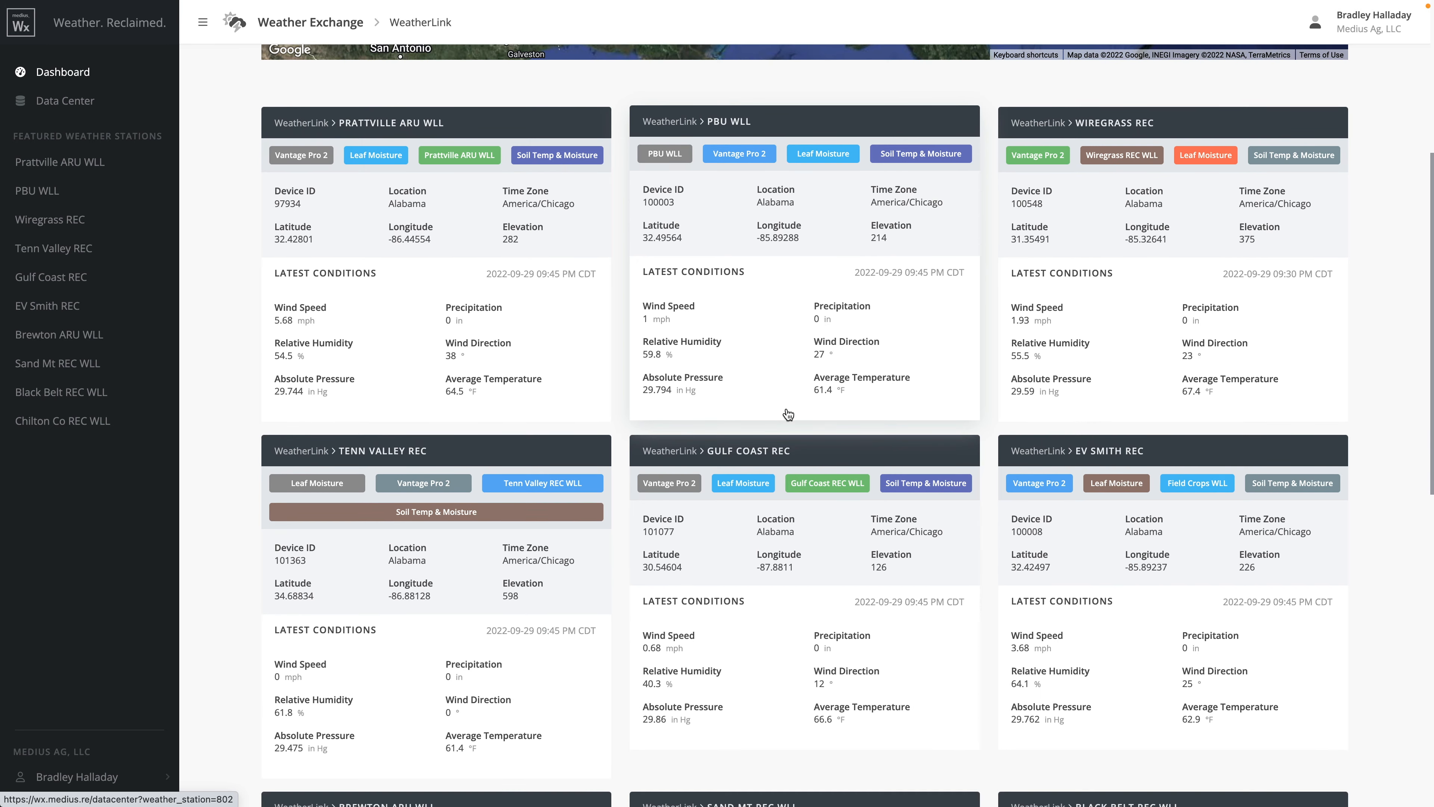
{"action": "scroll", "coordinate": [786, 411], "scroll_direction": "down", "scroll_amount": 5}
{"action": "scroll", "coordinate": [787, 411], "scroll_direction": "up", "scroll_amount": 6}
{"action": "scroll", "coordinate": [786, 411], "scroll_direction": "up", "scroll_amount": 5}
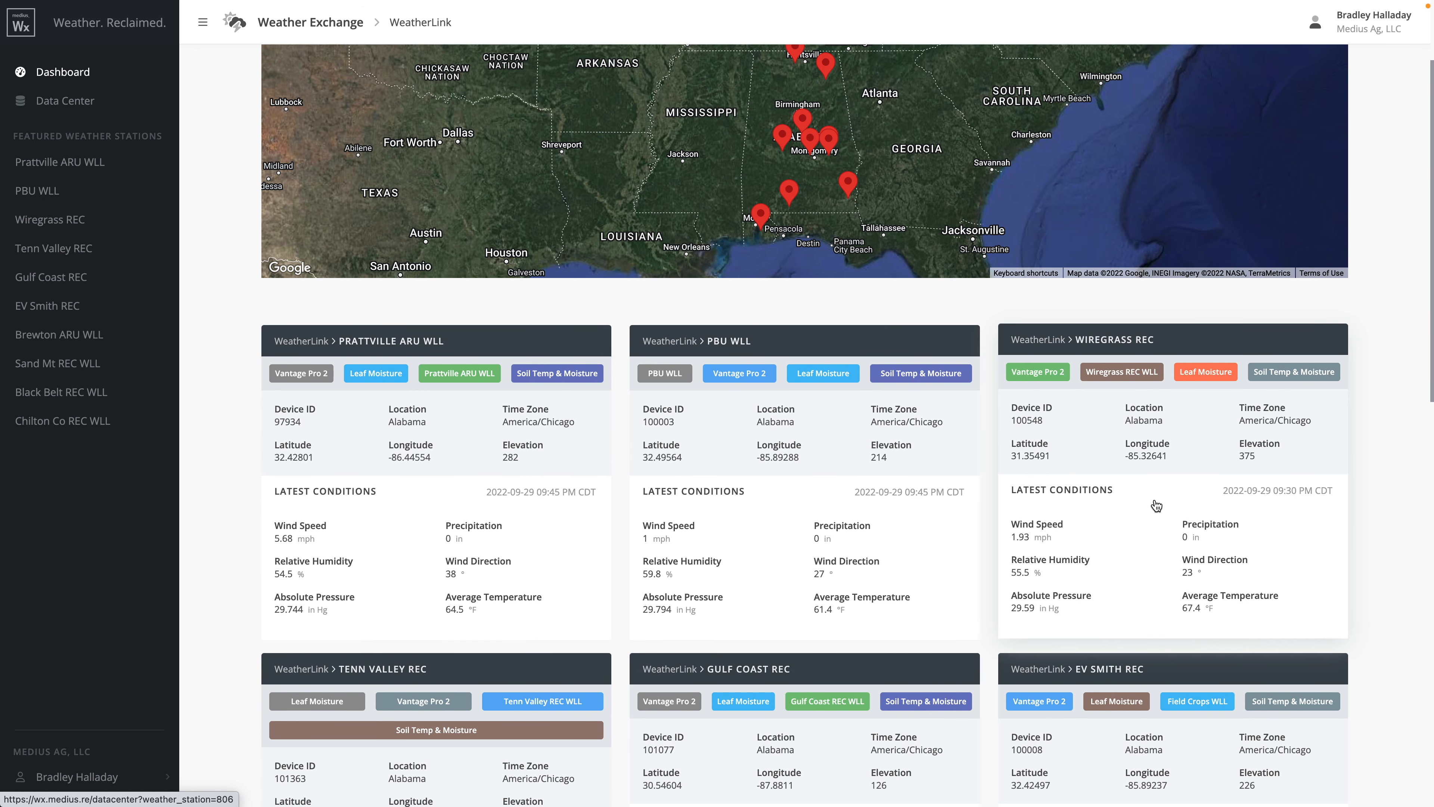
Step: Open the Wiregrass REC station's data query and look over its available data fields
{"action": "left_click", "coordinate": [1153, 507]}
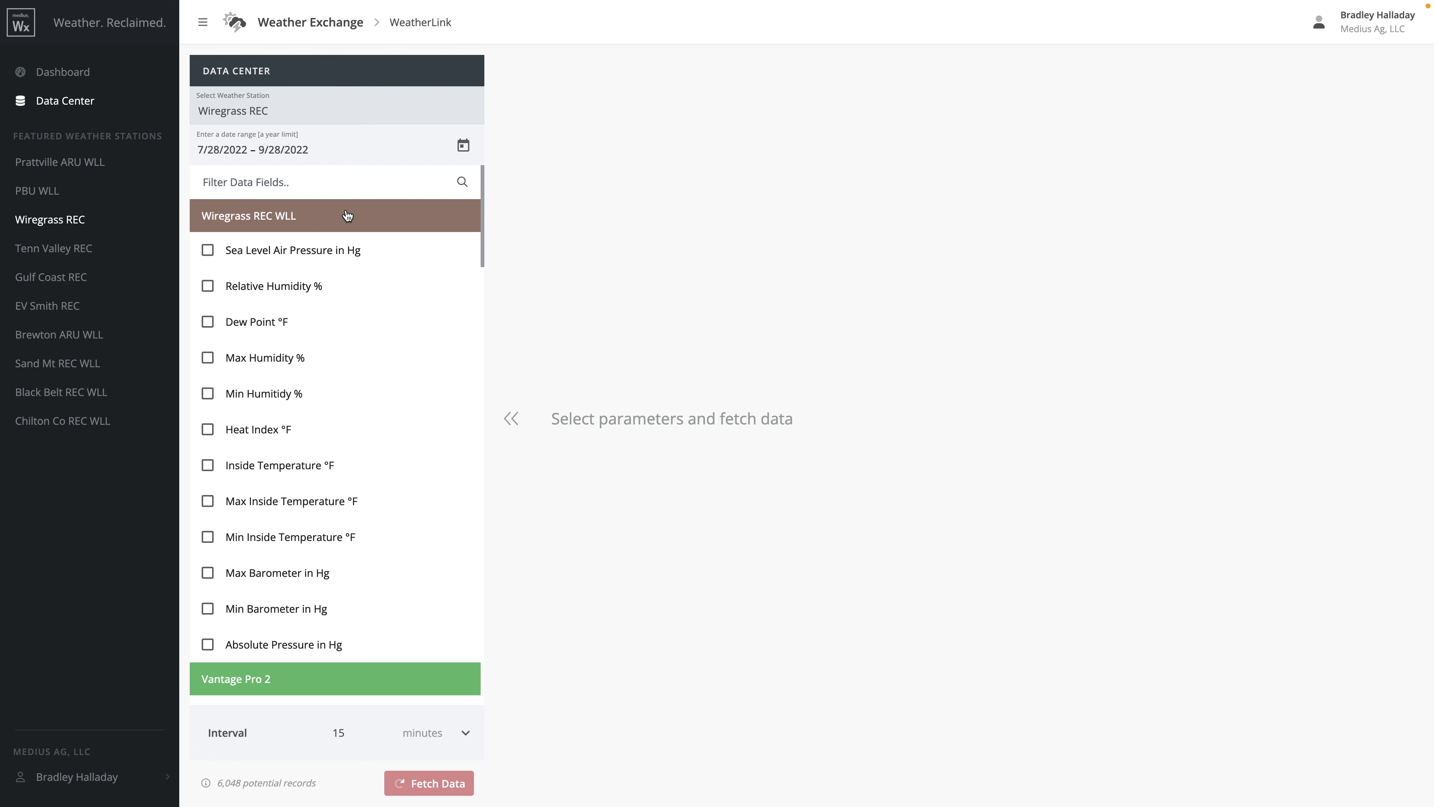
{"action": "scroll", "coordinate": [382, 343], "scroll_direction": "down", "scroll_amount": 3}
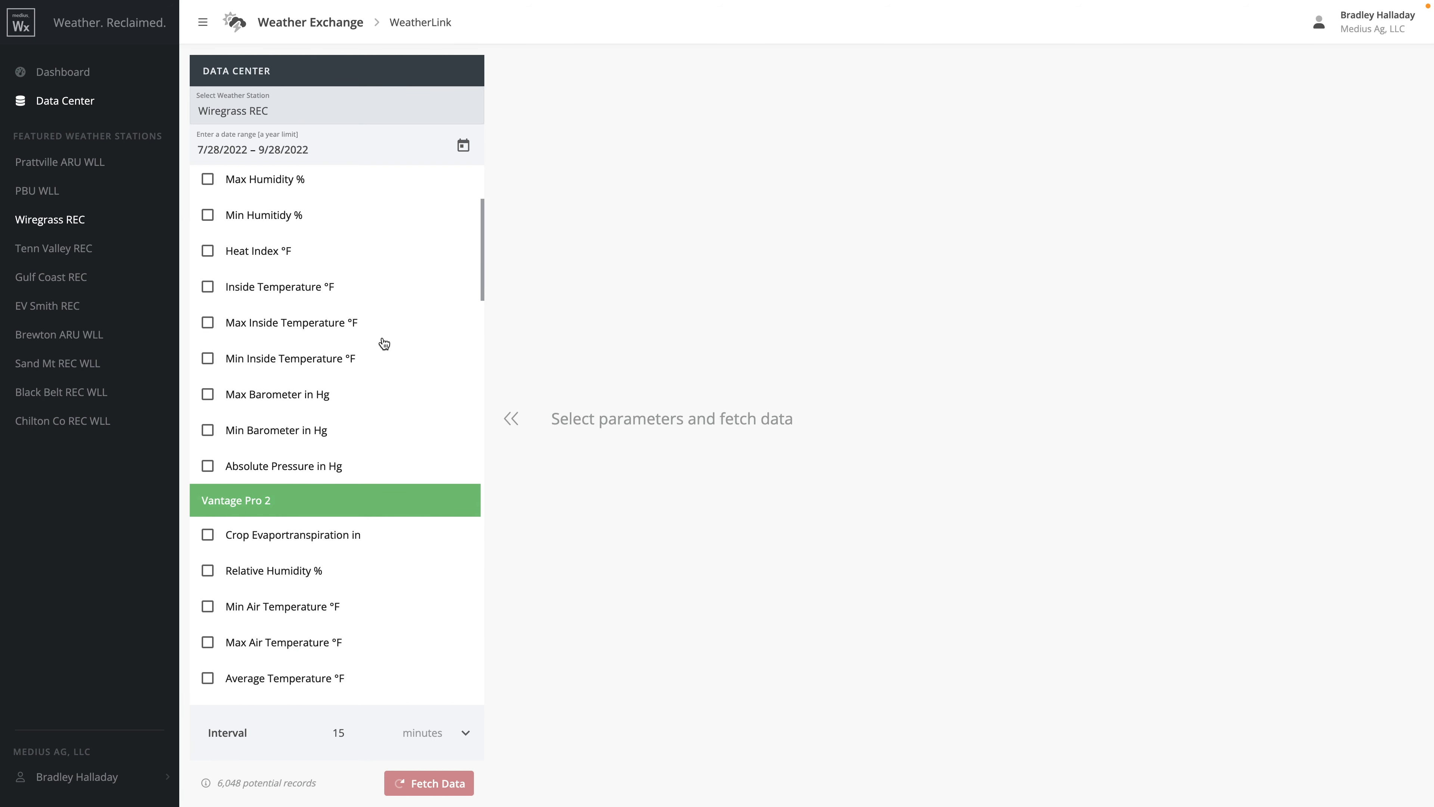
{"action": "scroll", "coordinate": [382, 343], "scroll_direction": "up", "scroll_amount": 3}
Step: Select all data fields in the Wiregrass REC WLL, Vantage Pro 2, Leaf Moisture and Soil Temp & Moisture groups
{"action": "left_click", "coordinate": [378, 228]}
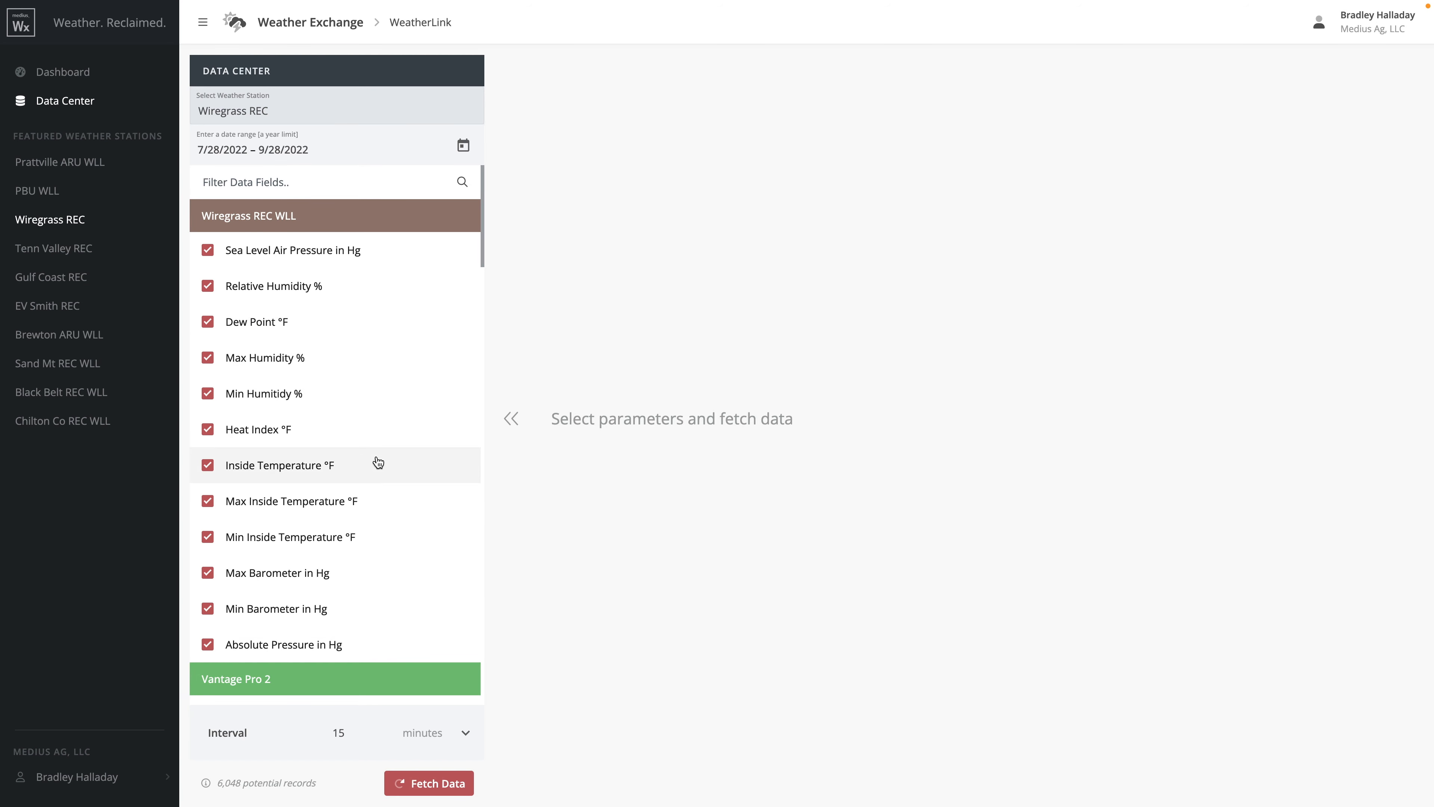
{"action": "scroll", "coordinate": [378, 458], "scroll_direction": "down", "scroll_amount": 3}
{"action": "left_click", "coordinate": [370, 509]}
{"action": "scroll", "coordinate": [372, 512], "scroll_direction": "down", "scroll_amount": 8}
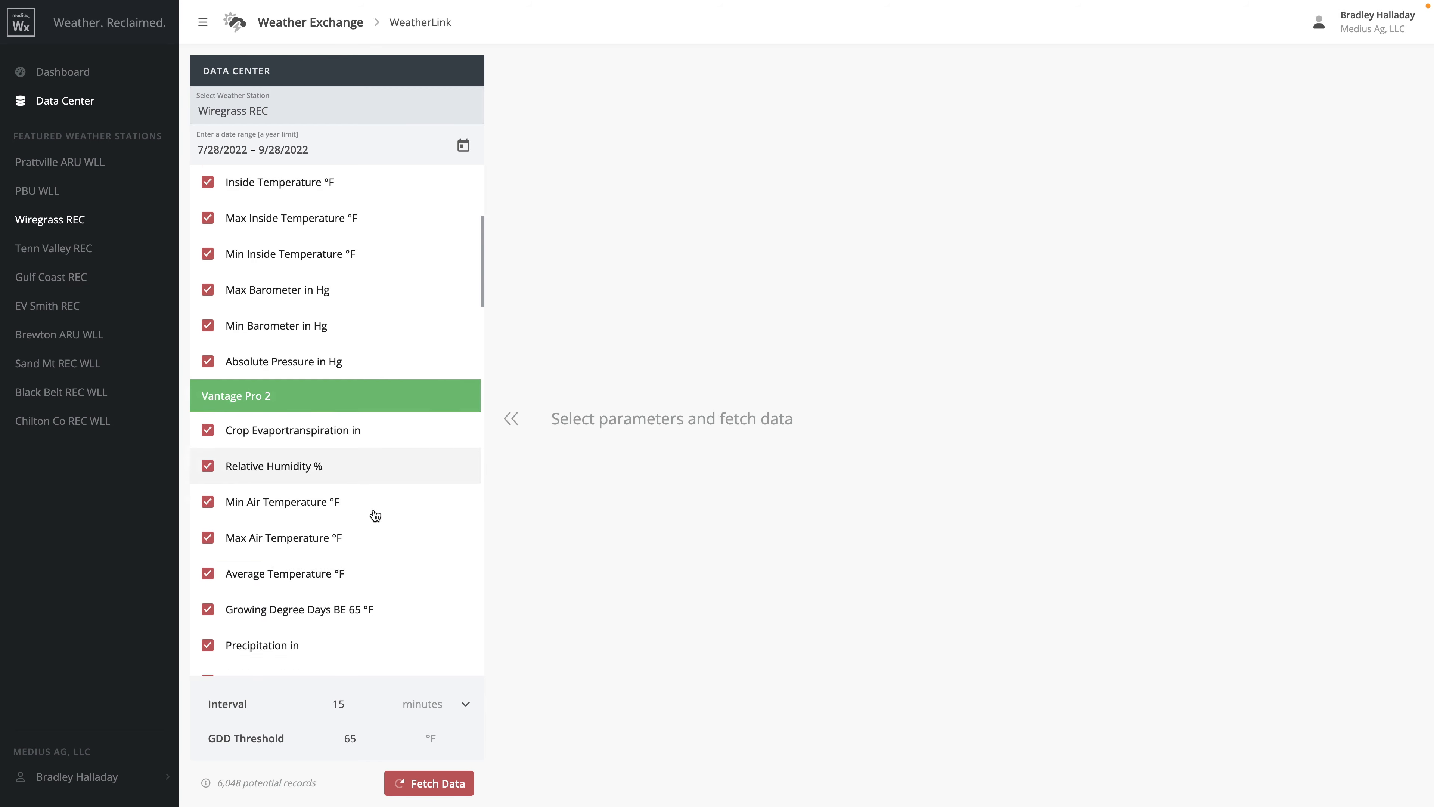
{"action": "scroll", "coordinate": [373, 517], "scroll_direction": "down", "scroll_amount": 10}
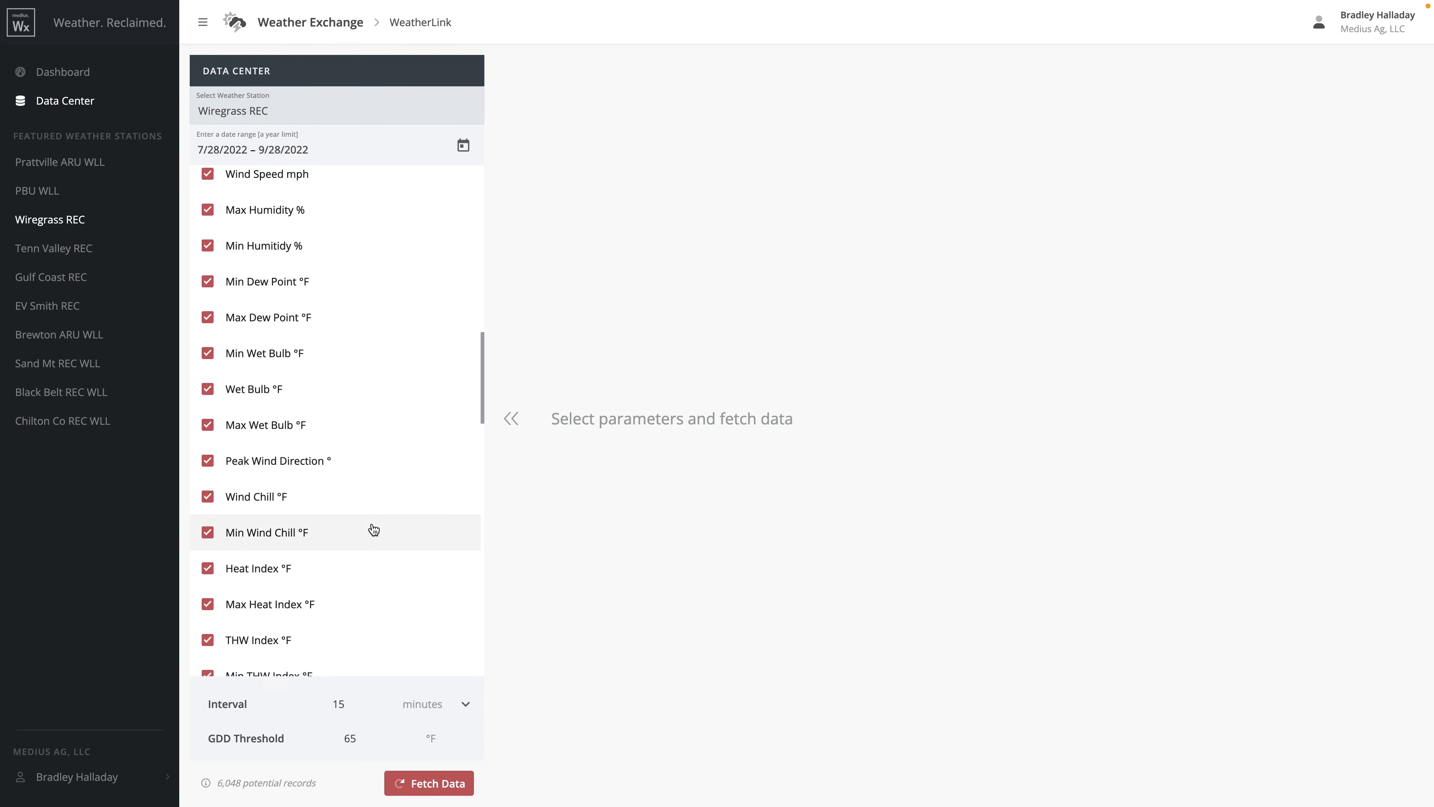
{"action": "scroll", "coordinate": [365, 542], "scroll_direction": "down", "scroll_amount": 6}
{"action": "left_click", "coordinate": [373, 322]}
{"action": "scroll", "coordinate": [363, 513], "scroll_direction": "down", "scroll_amount": 3}
{"action": "scroll", "coordinate": [363, 514], "scroll_direction": "down", "scroll_amount": 9}
{"action": "left_click", "coordinate": [362, 515]}
{"action": "scroll", "coordinate": [362, 517], "scroll_direction": "up", "scroll_amount": 3}
{"action": "scroll", "coordinate": [362, 515], "scroll_direction": "up", "scroll_amount": 20}
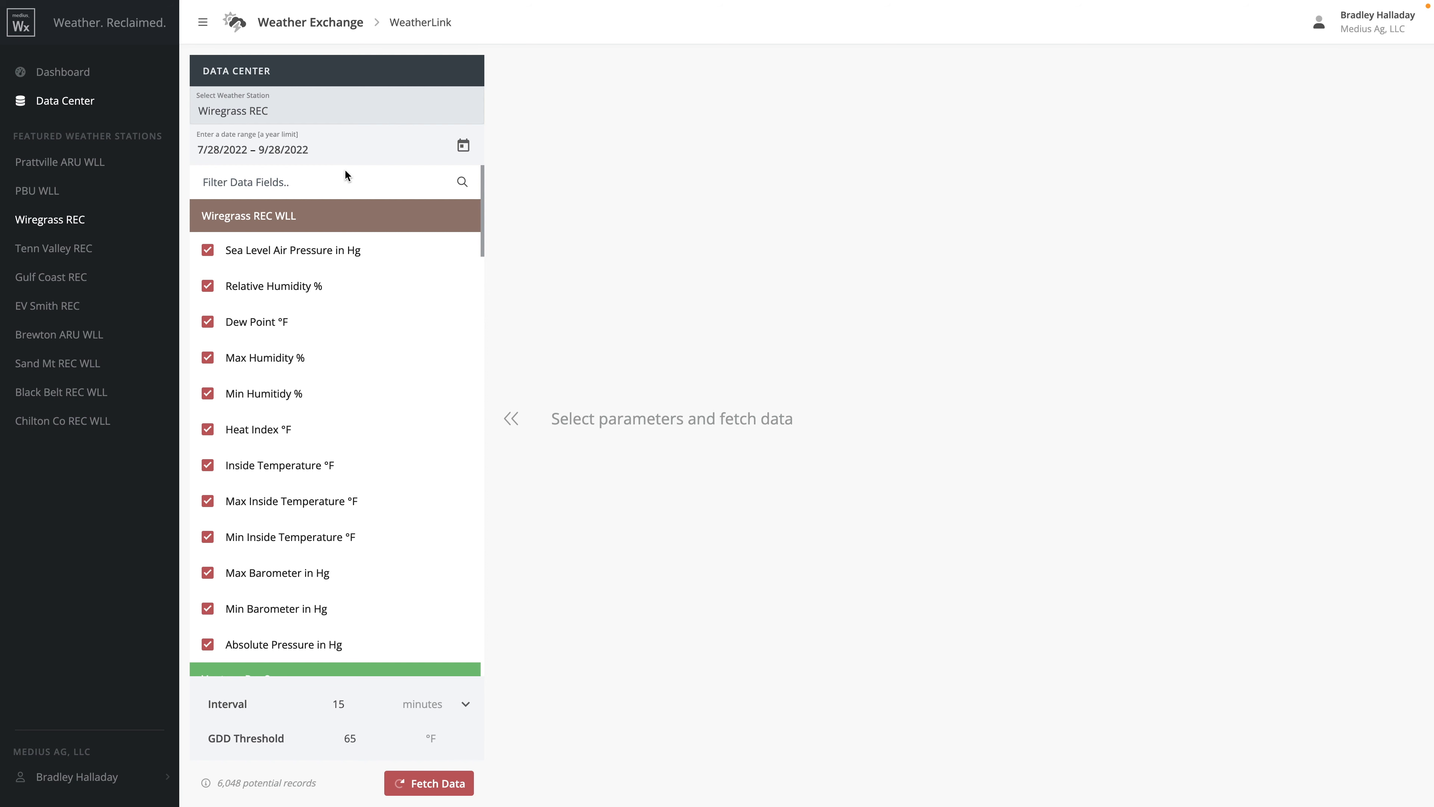
Step: Try the 1 Day (1440 min) interval and return the interval to 15 minutes
{"action": "left_click", "coordinate": [438, 708]}
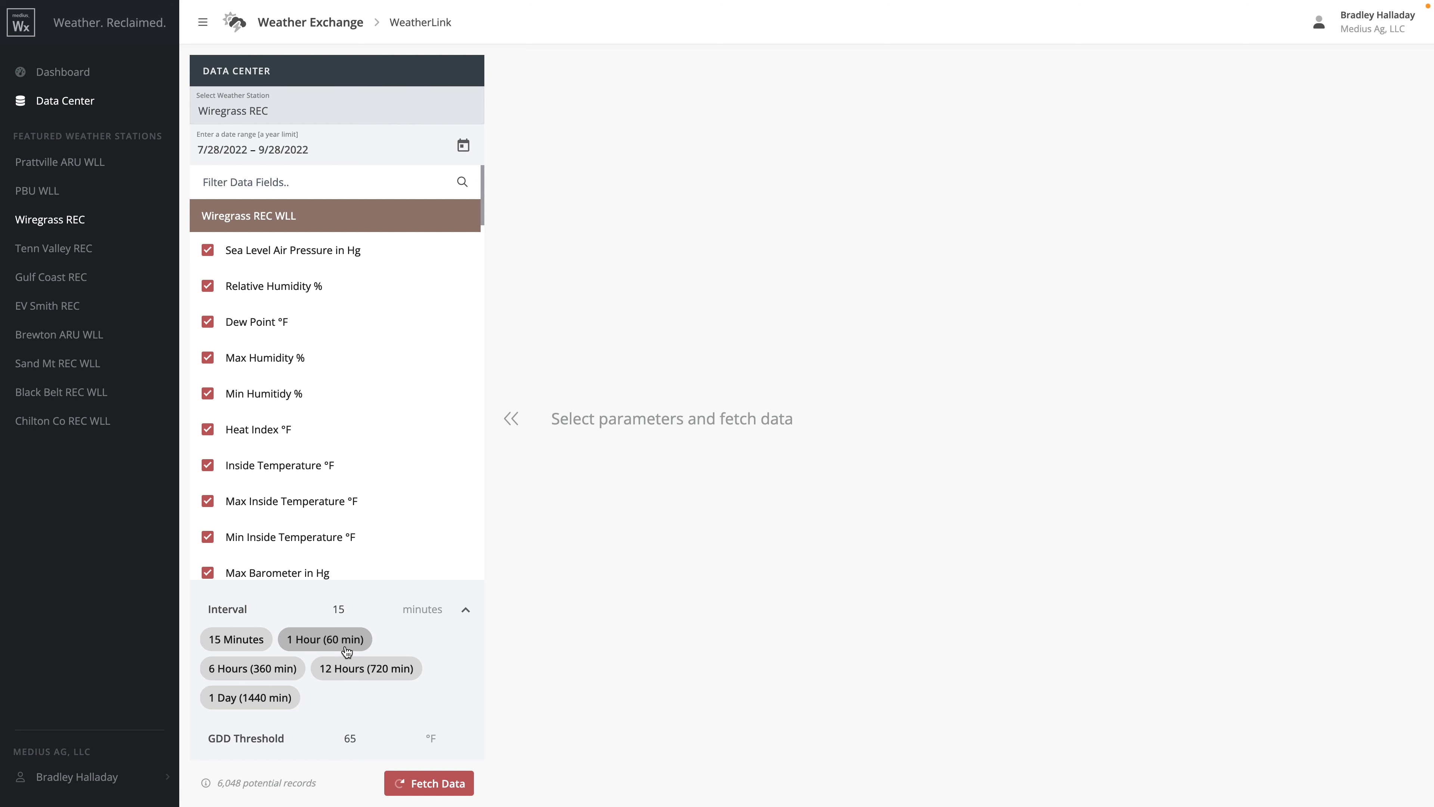
{"action": "left_click", "coordinate": [271, 704]}
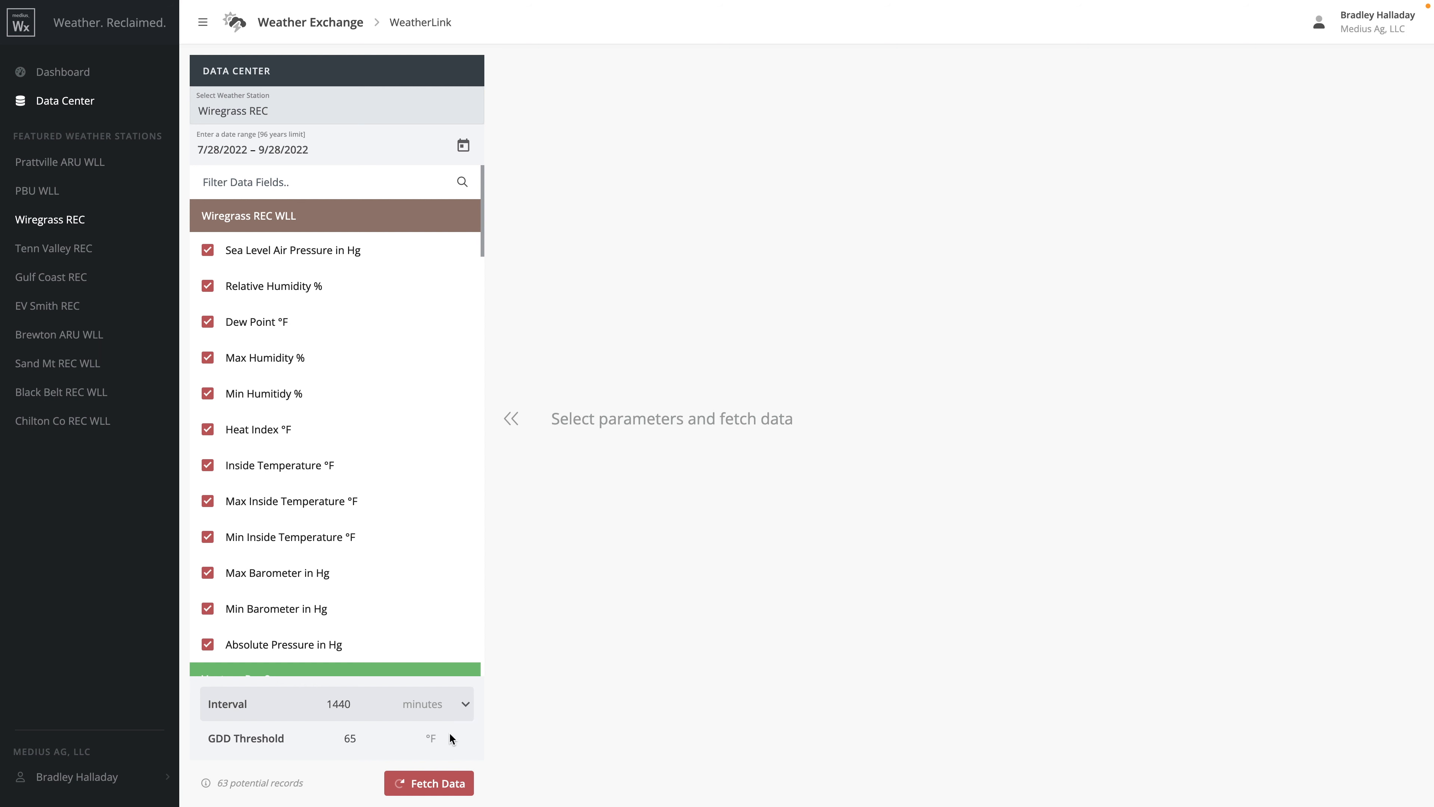
{"action": "left_click", "coordinate": [465, 703]}
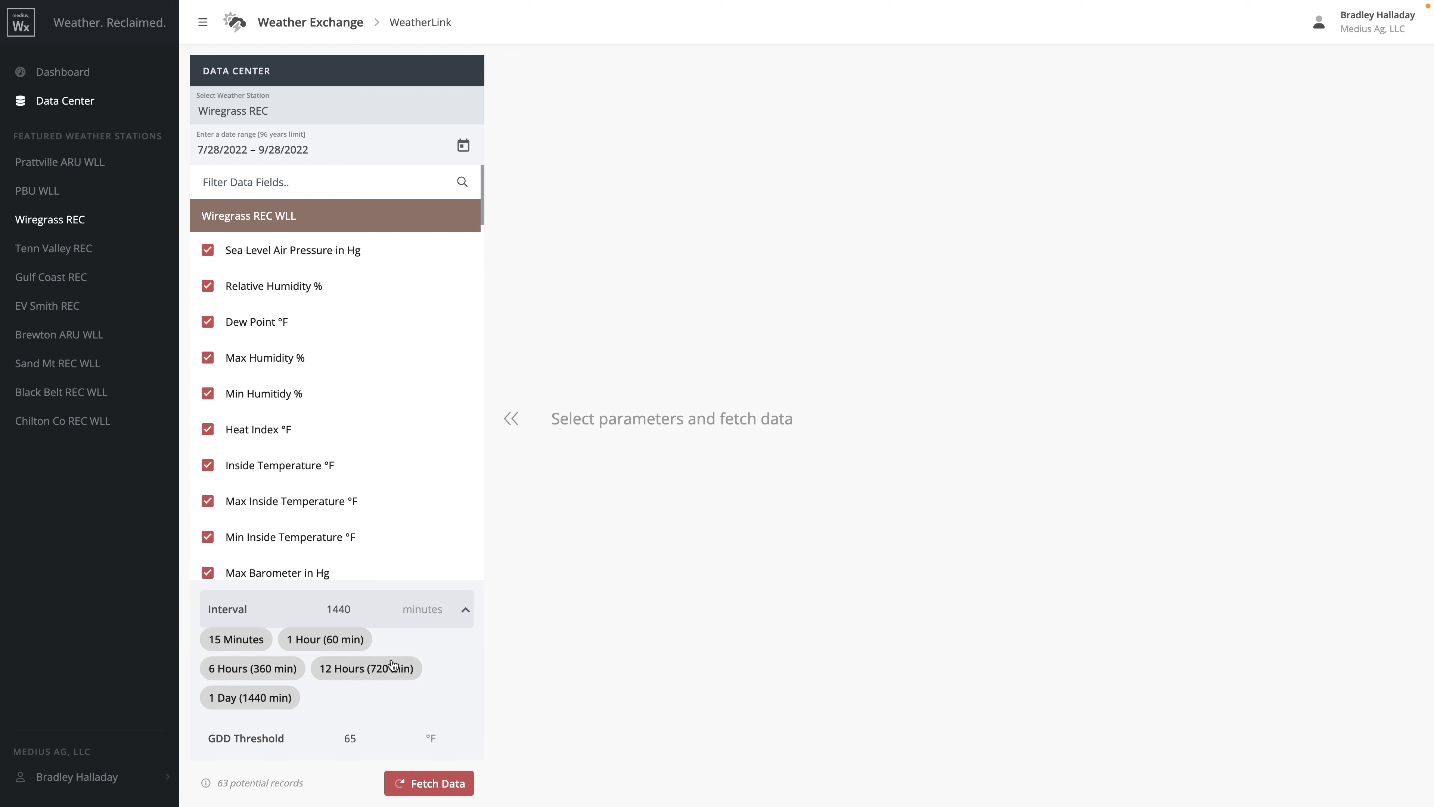
{"action": "left_click", "coordinate": [265, 653]}
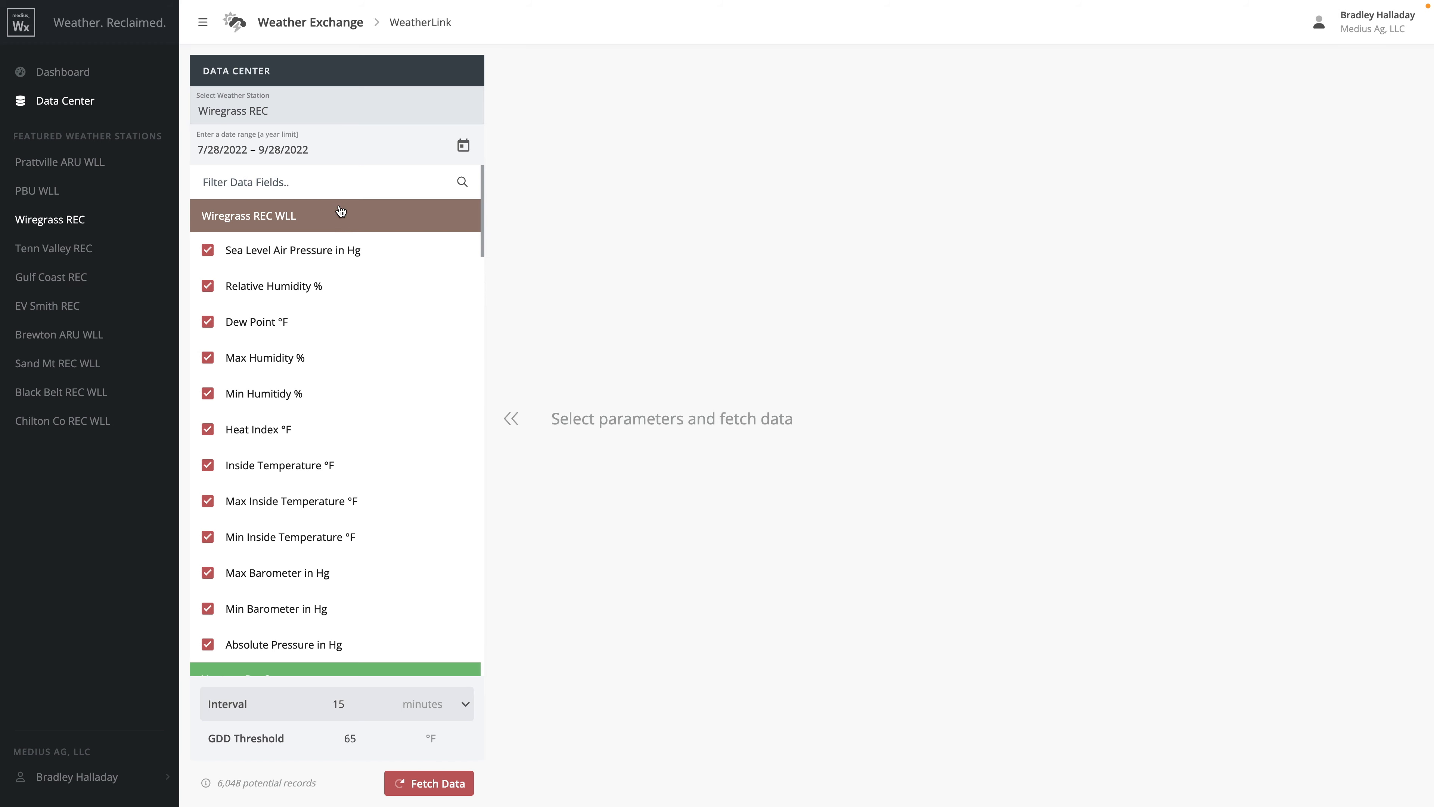
Step: Fetch the selected Wiregrass REC fields at the 15-minute interval and look through the resulting table's columns and rows
{"action": "left_click", "coordinate": [432, 787]}
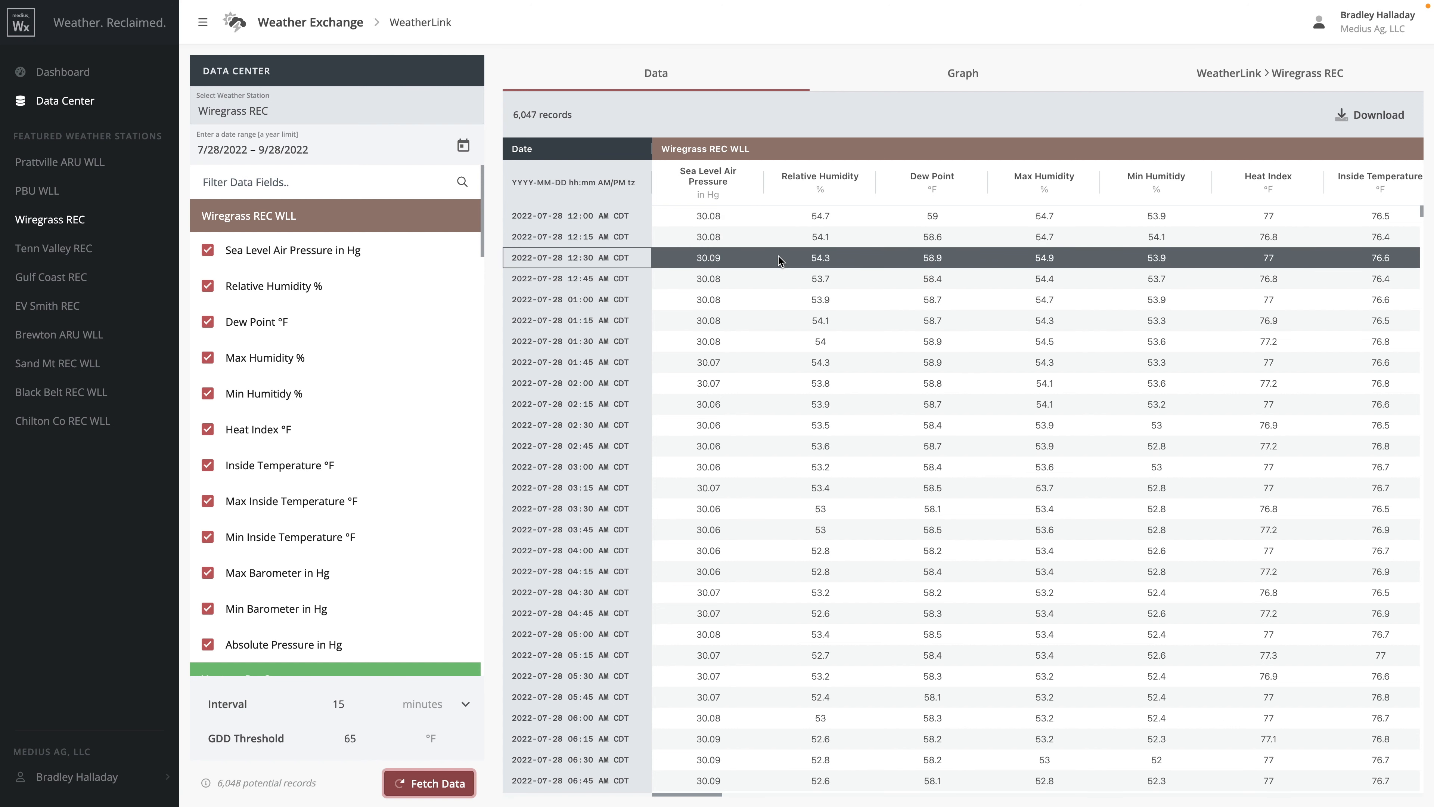
{"action": "scroll", "coordinate": [909, 287], "scroll_direction": "right", "scroll_amount": 3}
{"action": "scroll", "coordinate": [909, 287], "scroll_direction": "right", "scroll_amount": 10}
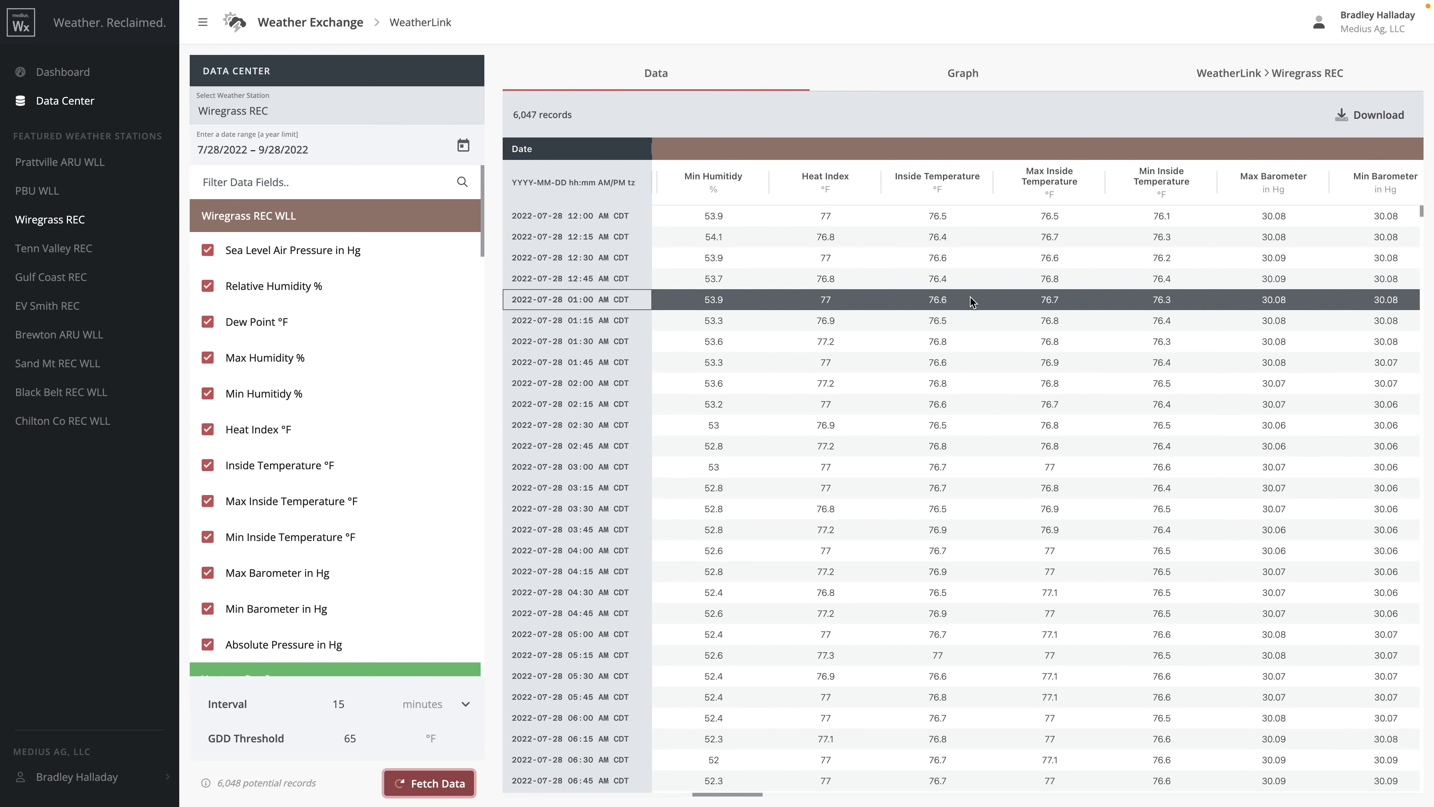
{"action": "scroll", "coordinate": [970, 301], "scroll_direction": "right", "scroll_amount": 8}
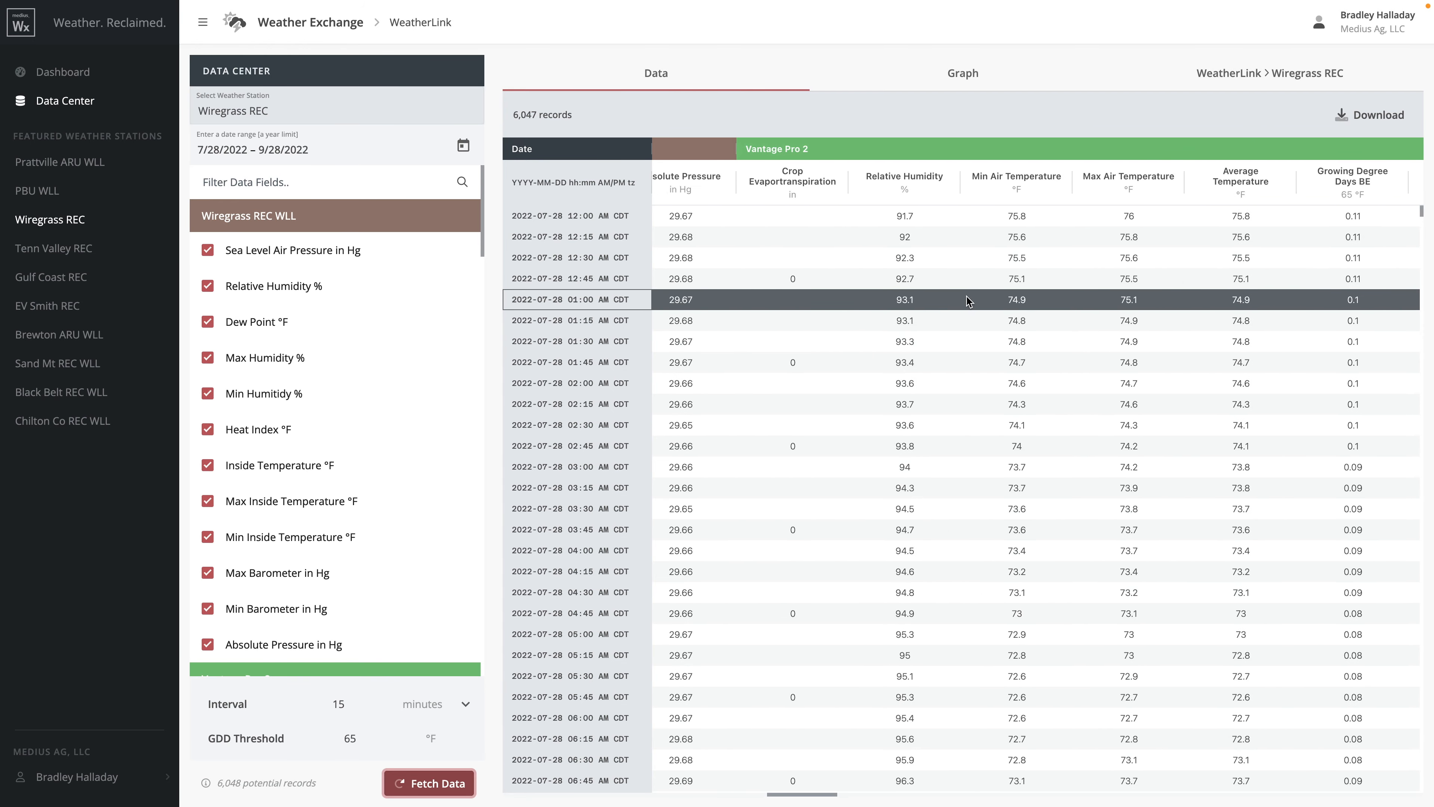
{"action": "scroll", "coordinate": [966, 300], "scroll_direction": "right", "scroll_amount": 10}
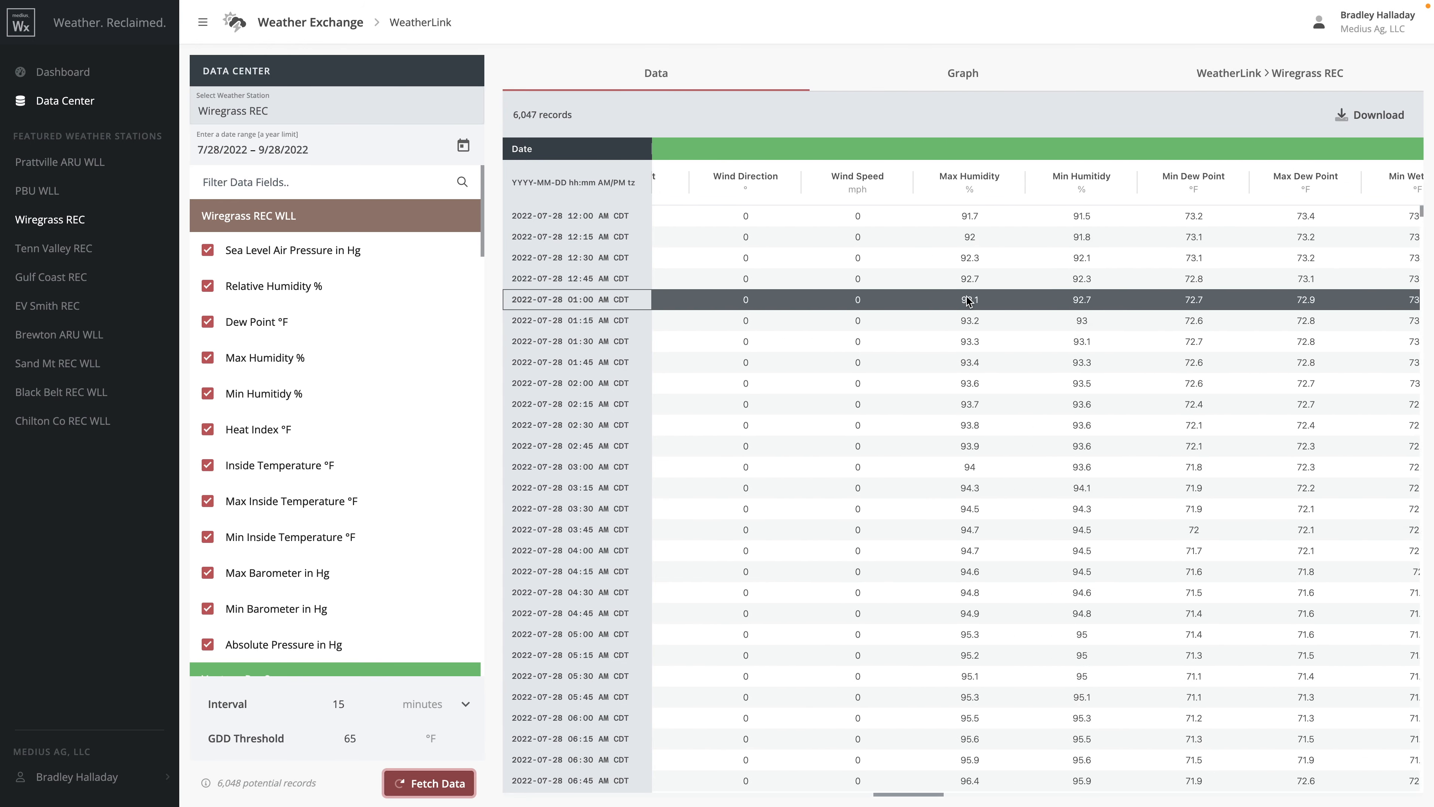
{"action": "scroll", "coordinate": [966, 301], "scroll_direction": "down", "scroll_amount": 5}
{"action": "scroll", "coordinate": [966, 295], "scroll_direction": "down", "scroll_amount": 6}
{"action": "scroll", "coordinate": [899, 328], "scroll_direction": "left", "scroll_amount": 15}
{"action": "scroll", "coordinate": [897, 329], "scroll_direction": "left", "scroll_amount": 10}
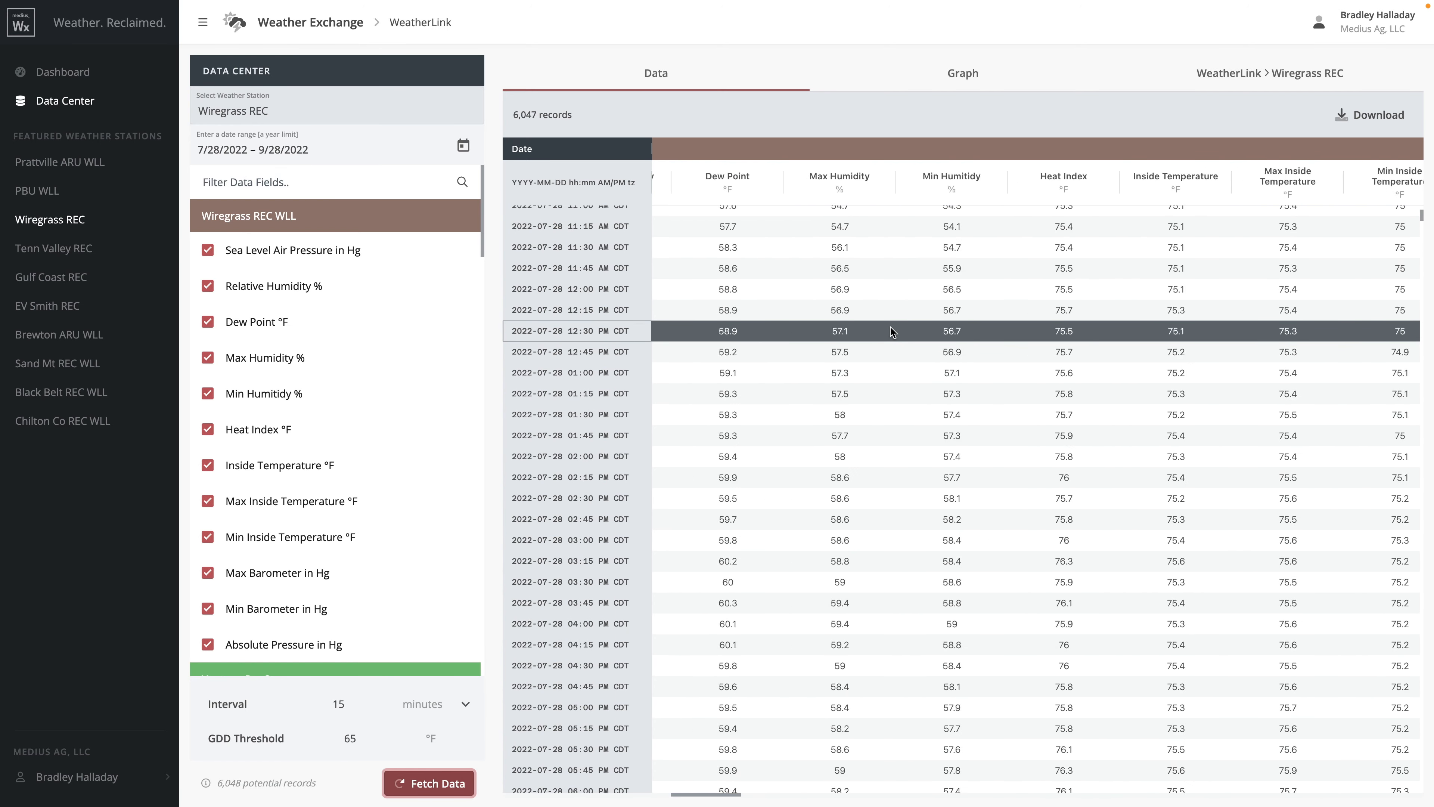
{"action": "scroll", "coordinate": [889, 335], "scroll_direction": "down", "scroll_amount": 5}
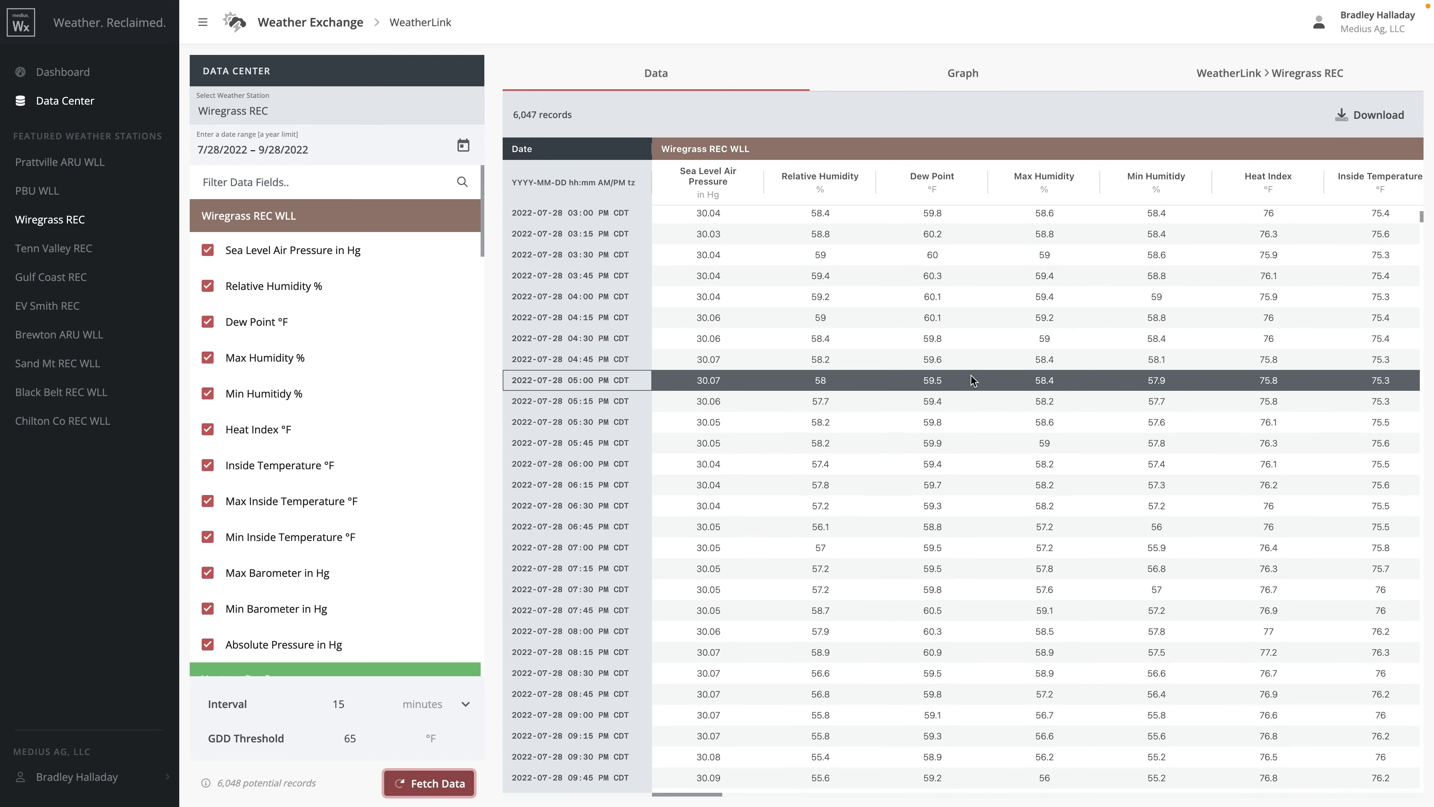
Step: Download the fetched weather table as a CSV file and dismiss the download notice
{"action": "left_click", "coordinate": [1363, 116]}
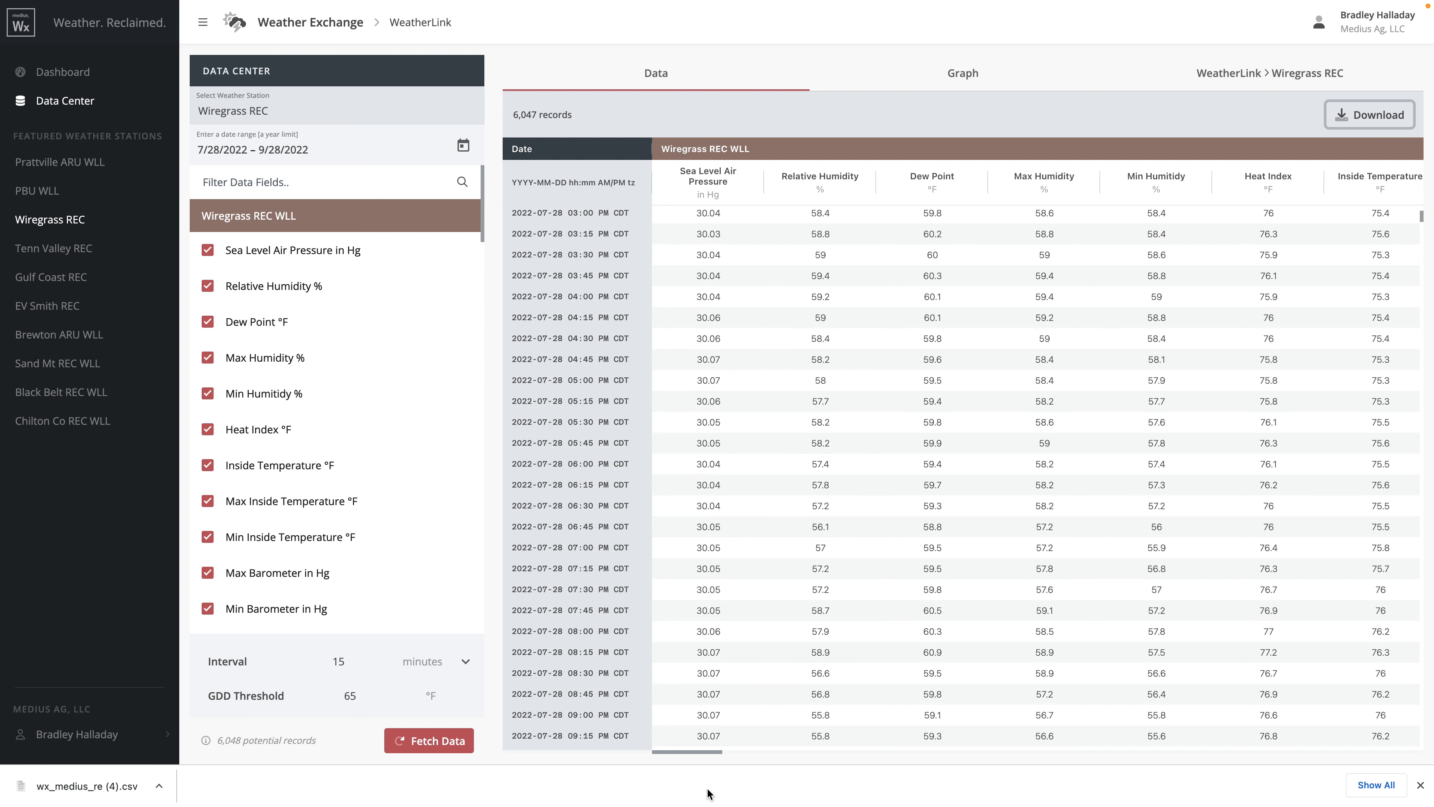
{"action": "left_click", "coordinate": [1420, 785]}
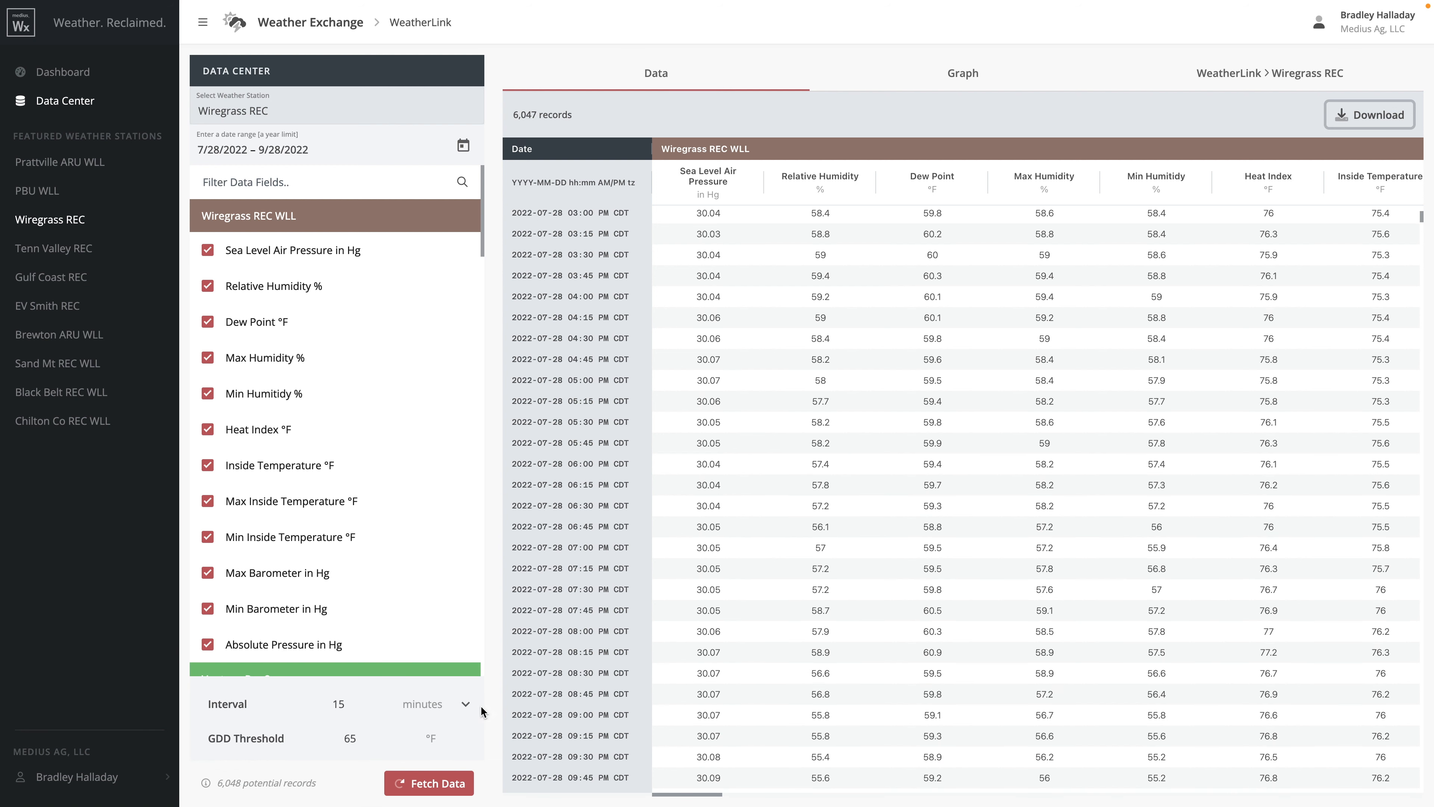
Step: Set the data interval to 1 Day (1440 min)
{"action": "left_click", "coordinate": [438, 706]}
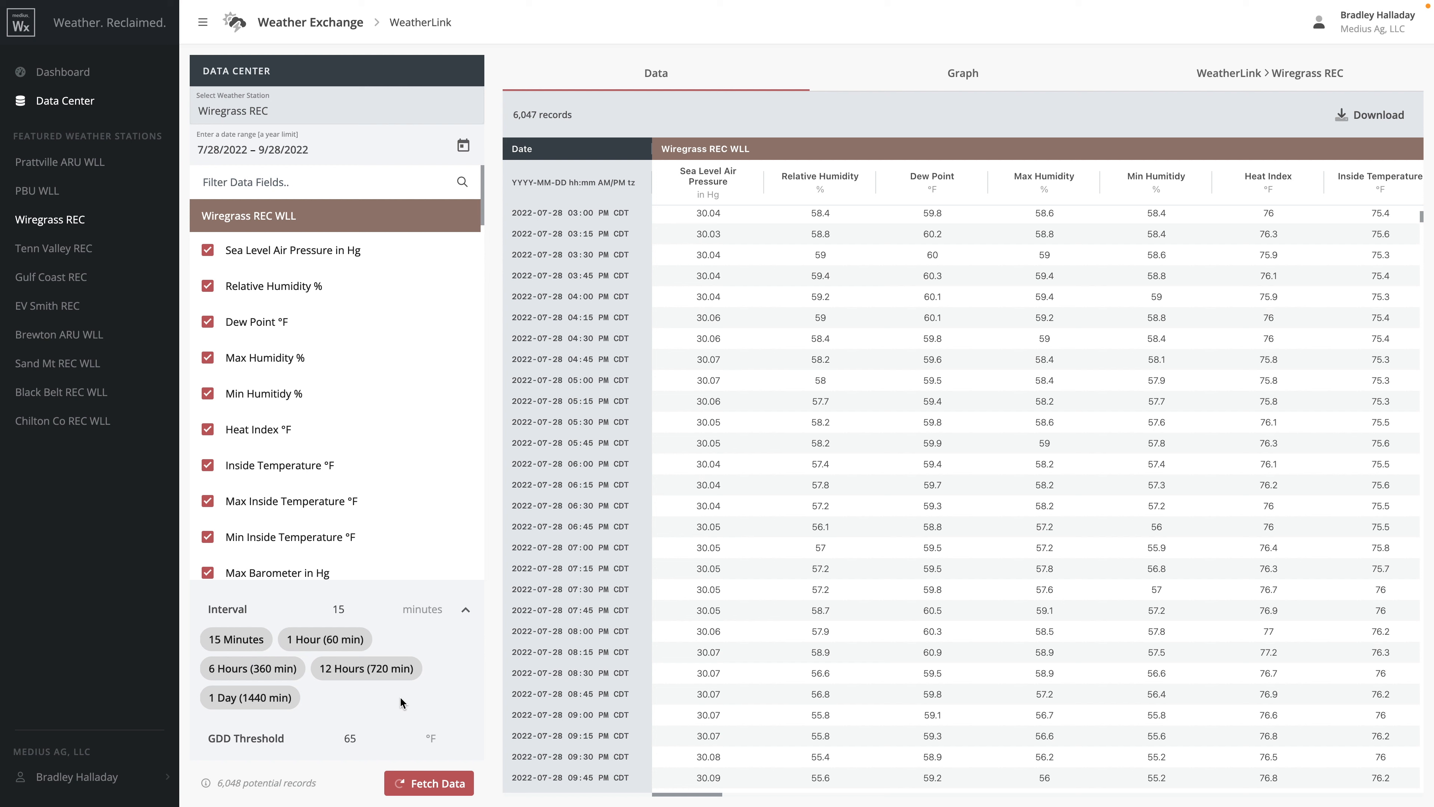
{"action": "left_click", "coordinate": [248, 698]}
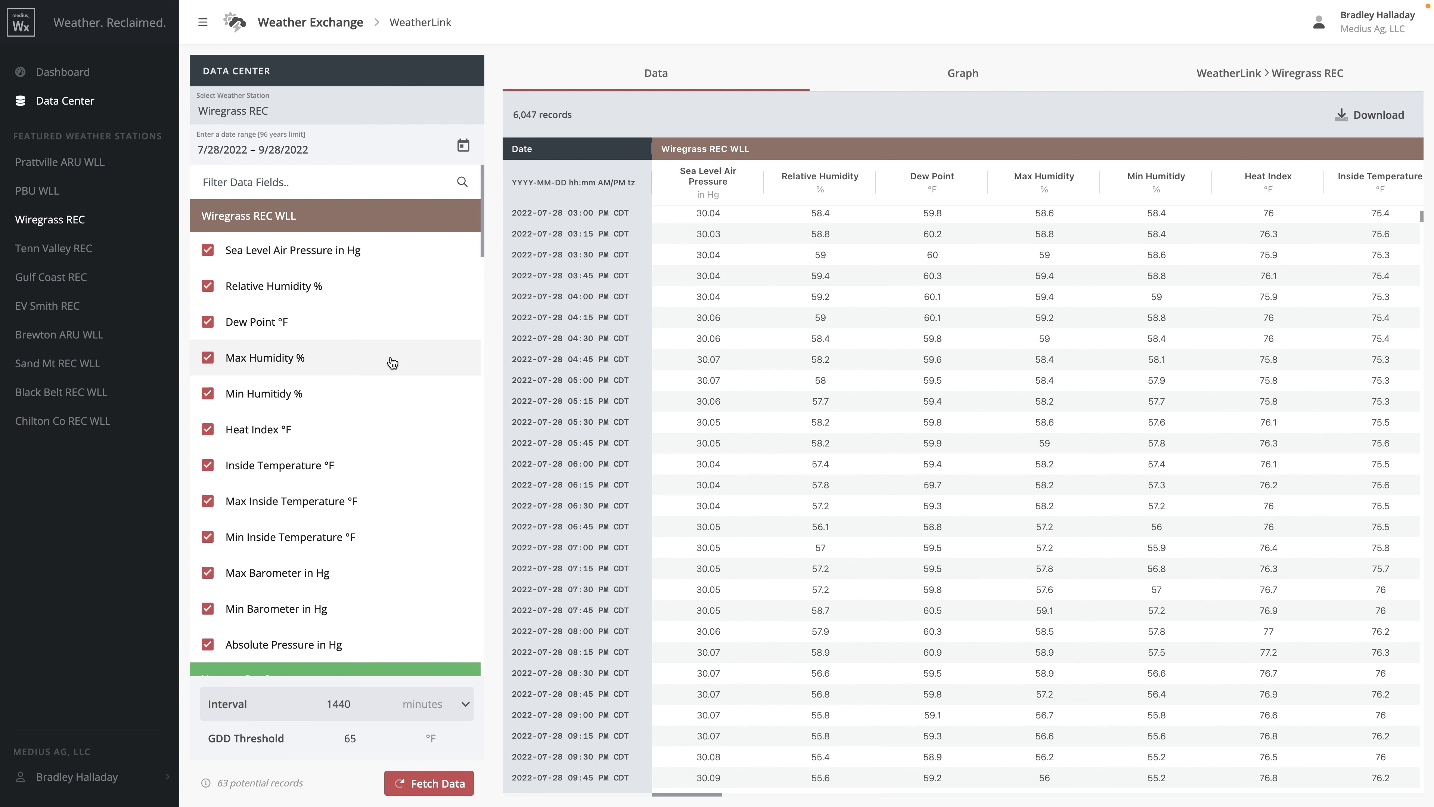
Step: Set the start of the Wiregrass REC date range to 1/1/2021
{"action": "left_click", "coordinate": [465, 147]}
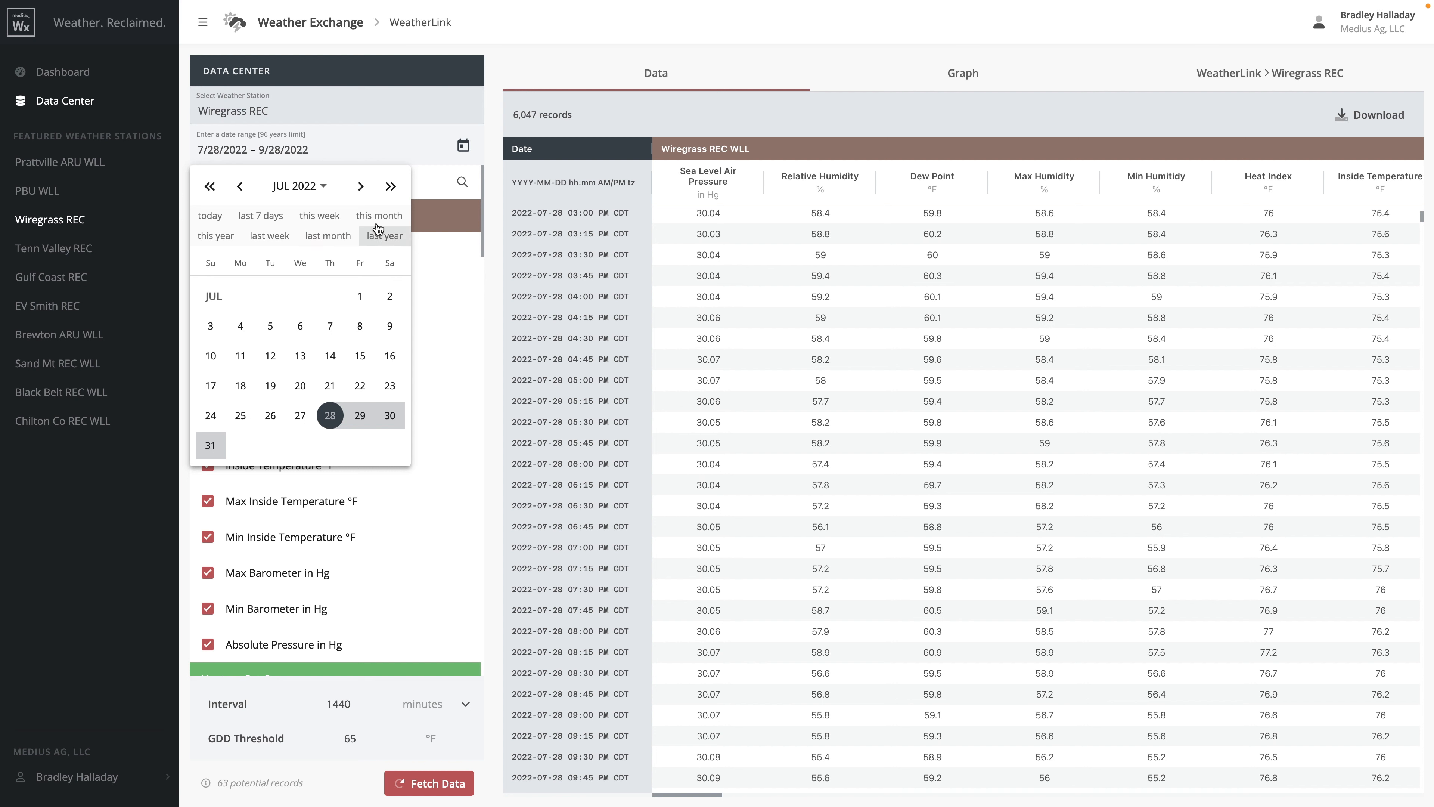
{"action": "left_click", "coordinate": [242, 187]}
{"action": "left_click", "coordinate": [241, 187]}
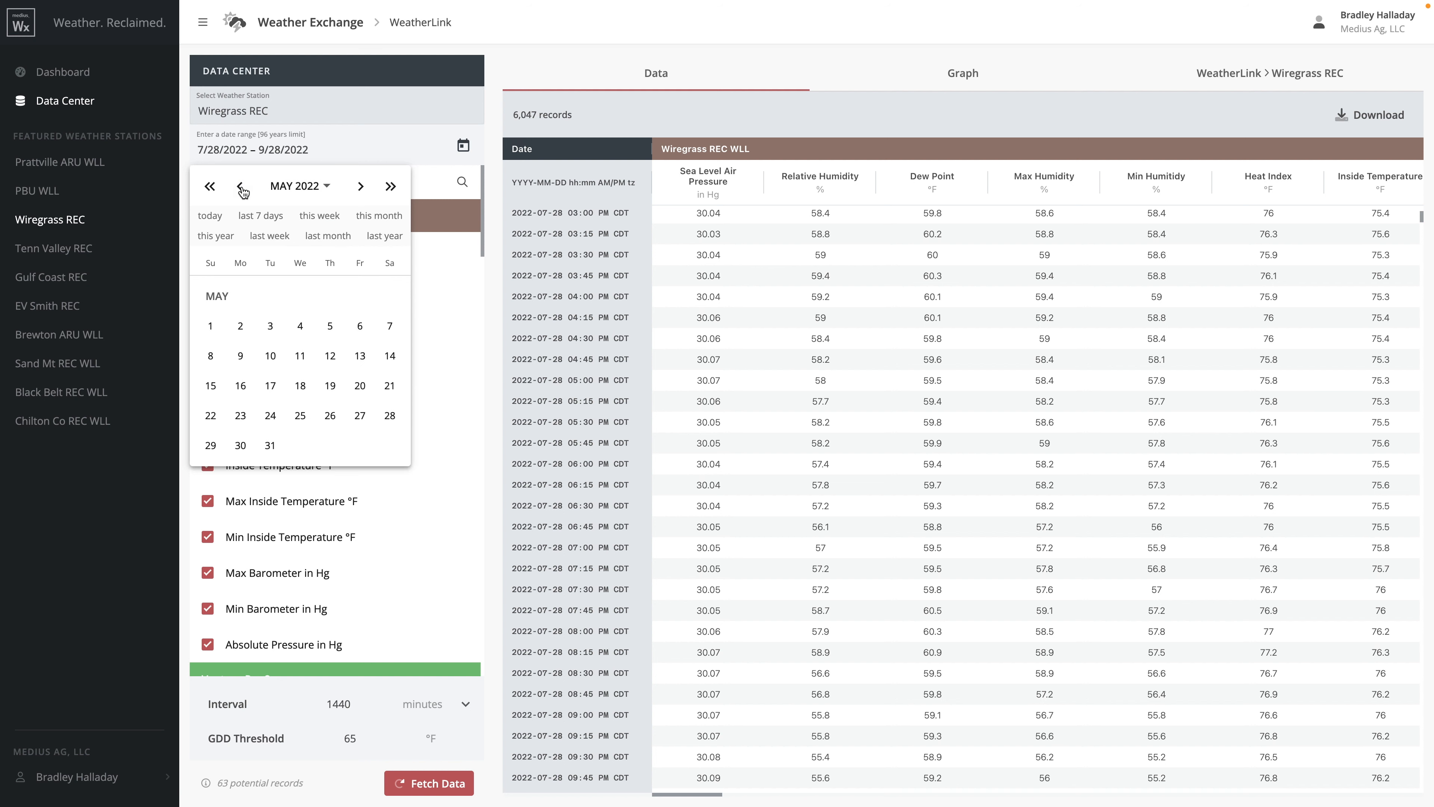
{"action": "left_click", "coordinate": [210, 187]}
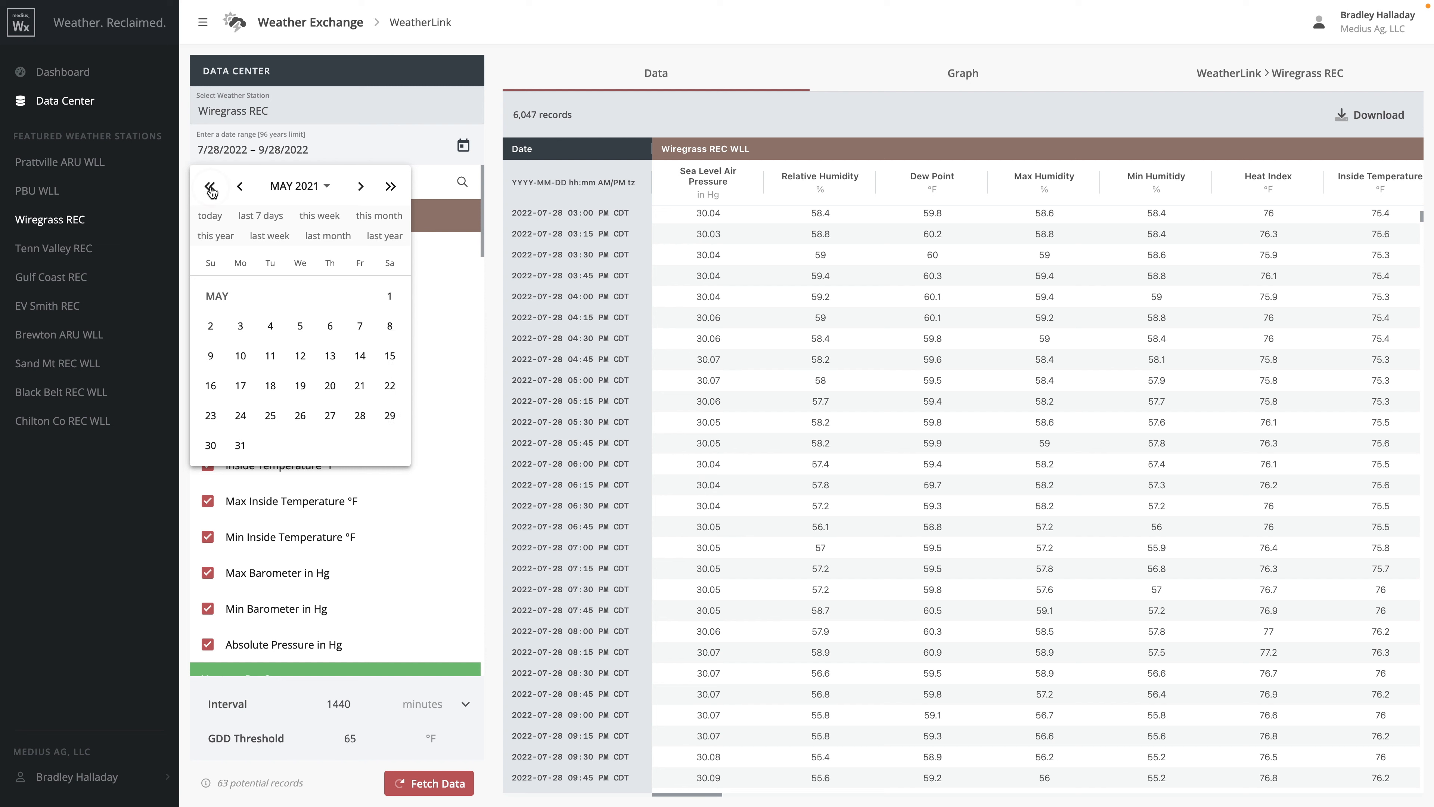
{"action": "left_click", "coordinate": [328, 190]}
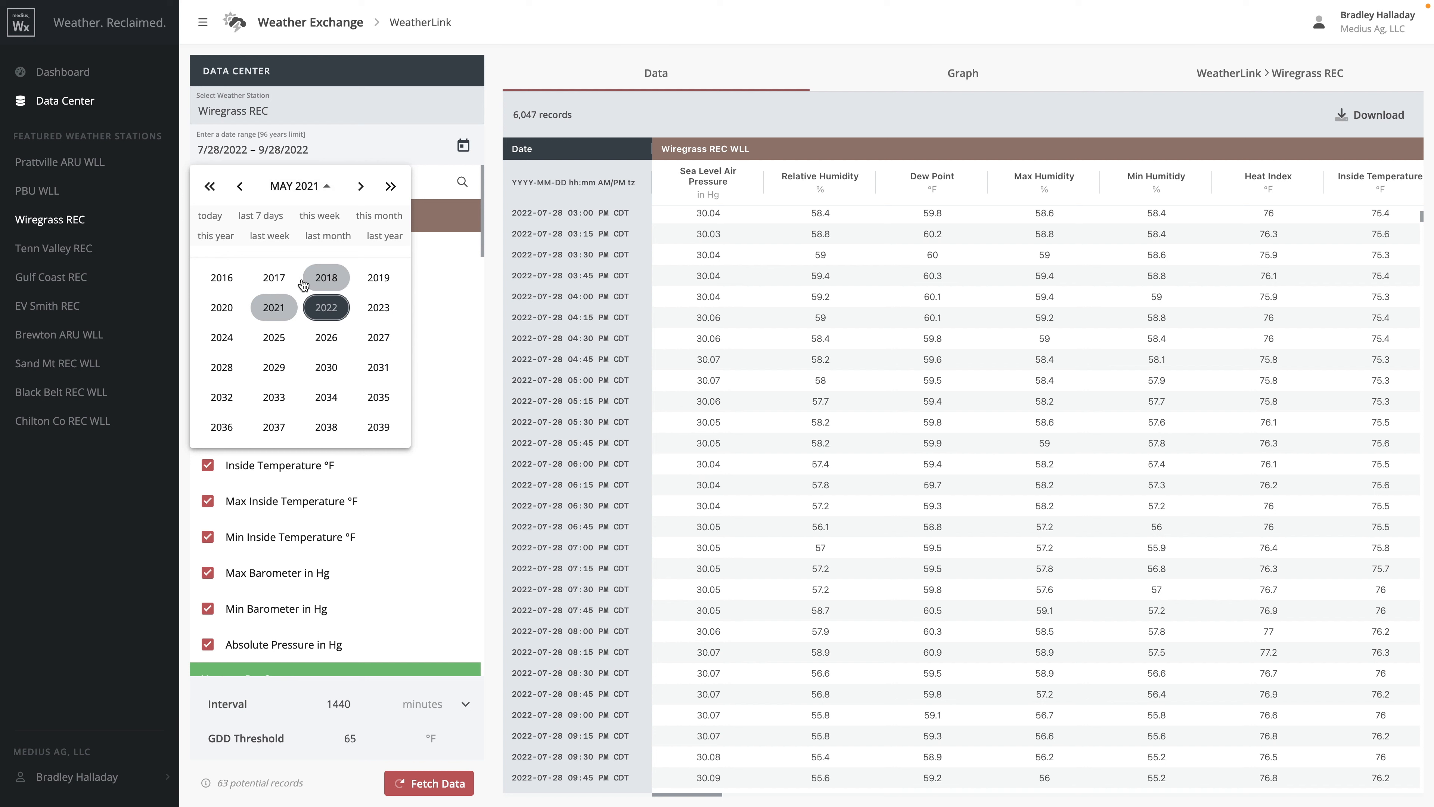
{"action": "left_click", "coordinate": [275, 310]}
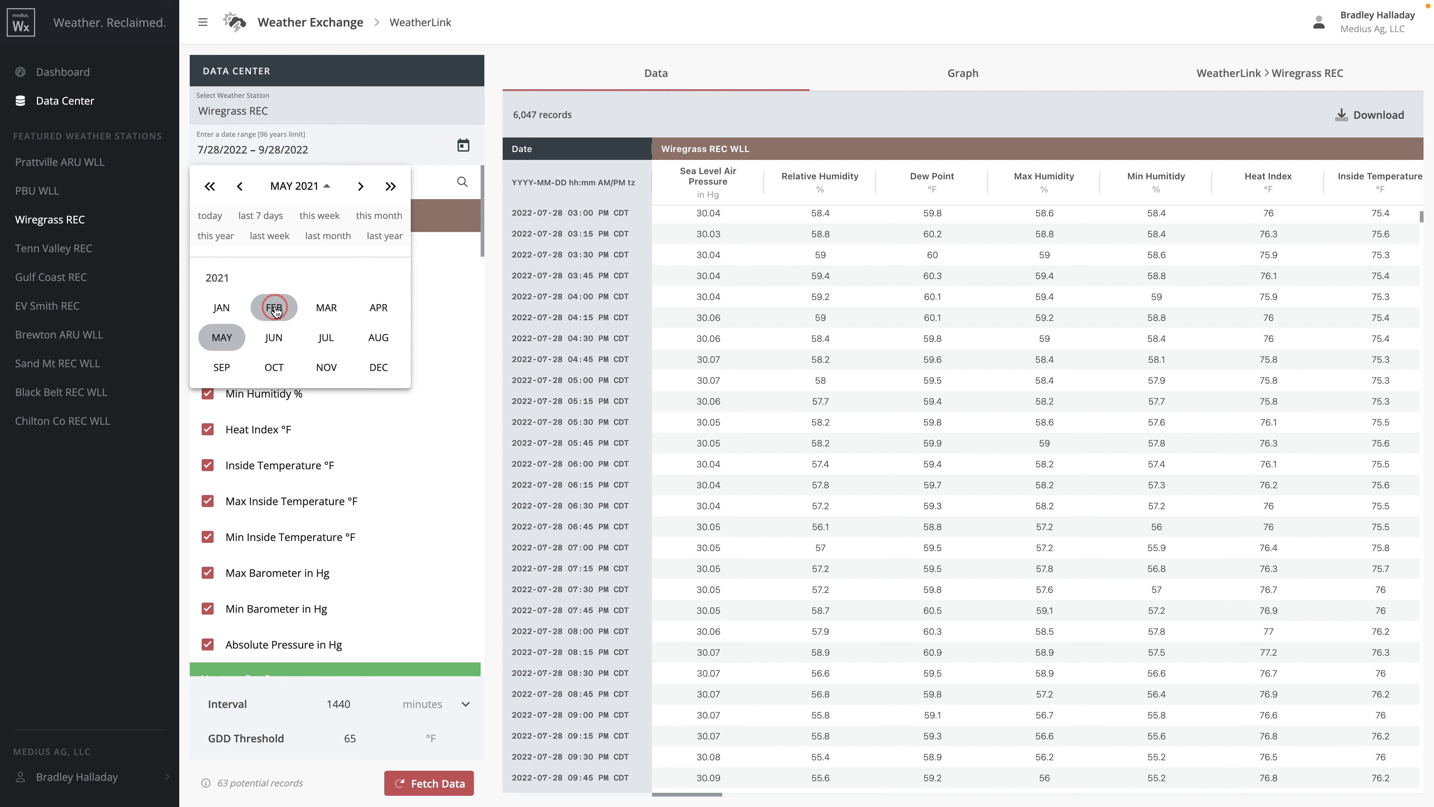
{"action": "left_click", "coordinate": [222, 309]}
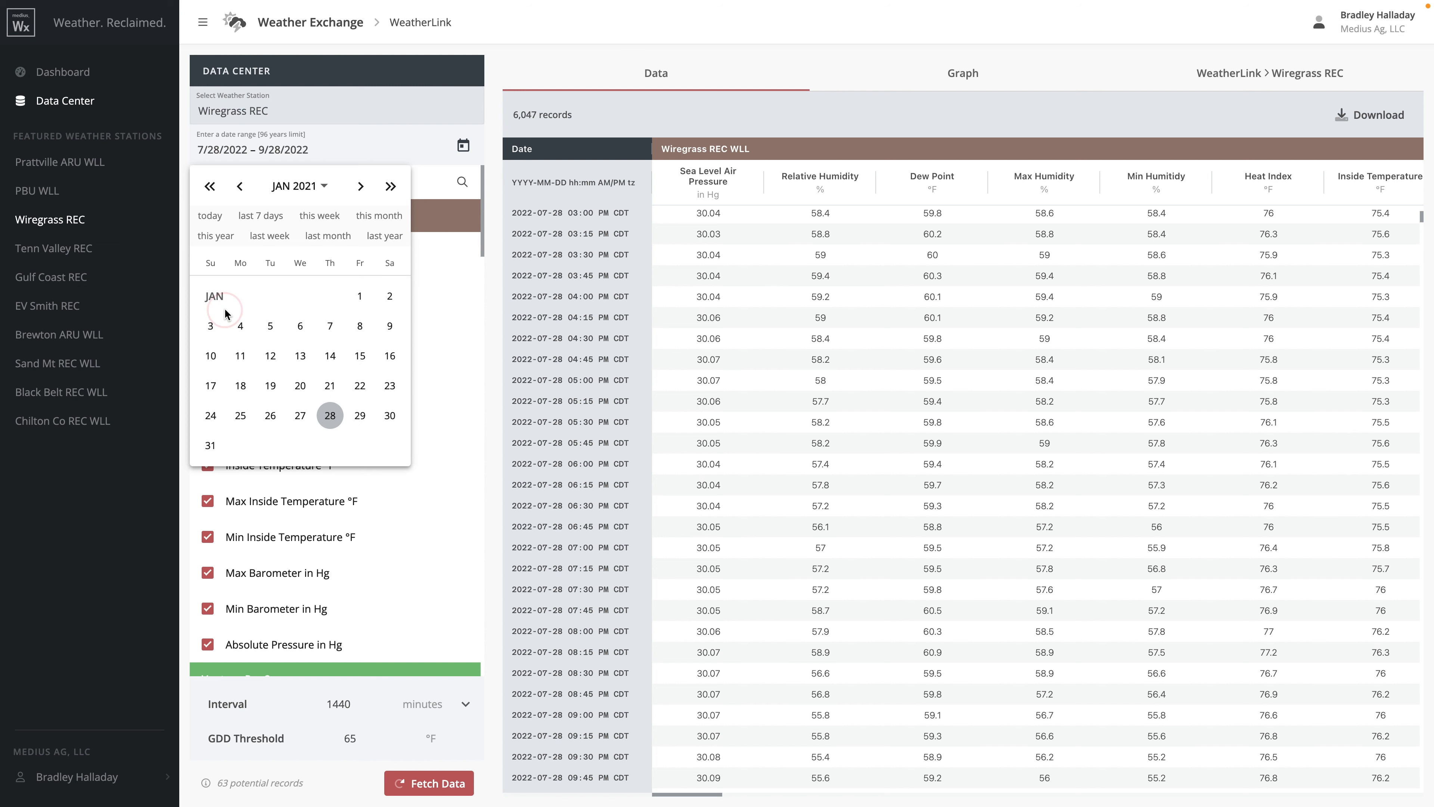
{"action": "left_click", "coordinate": [360, 295]}
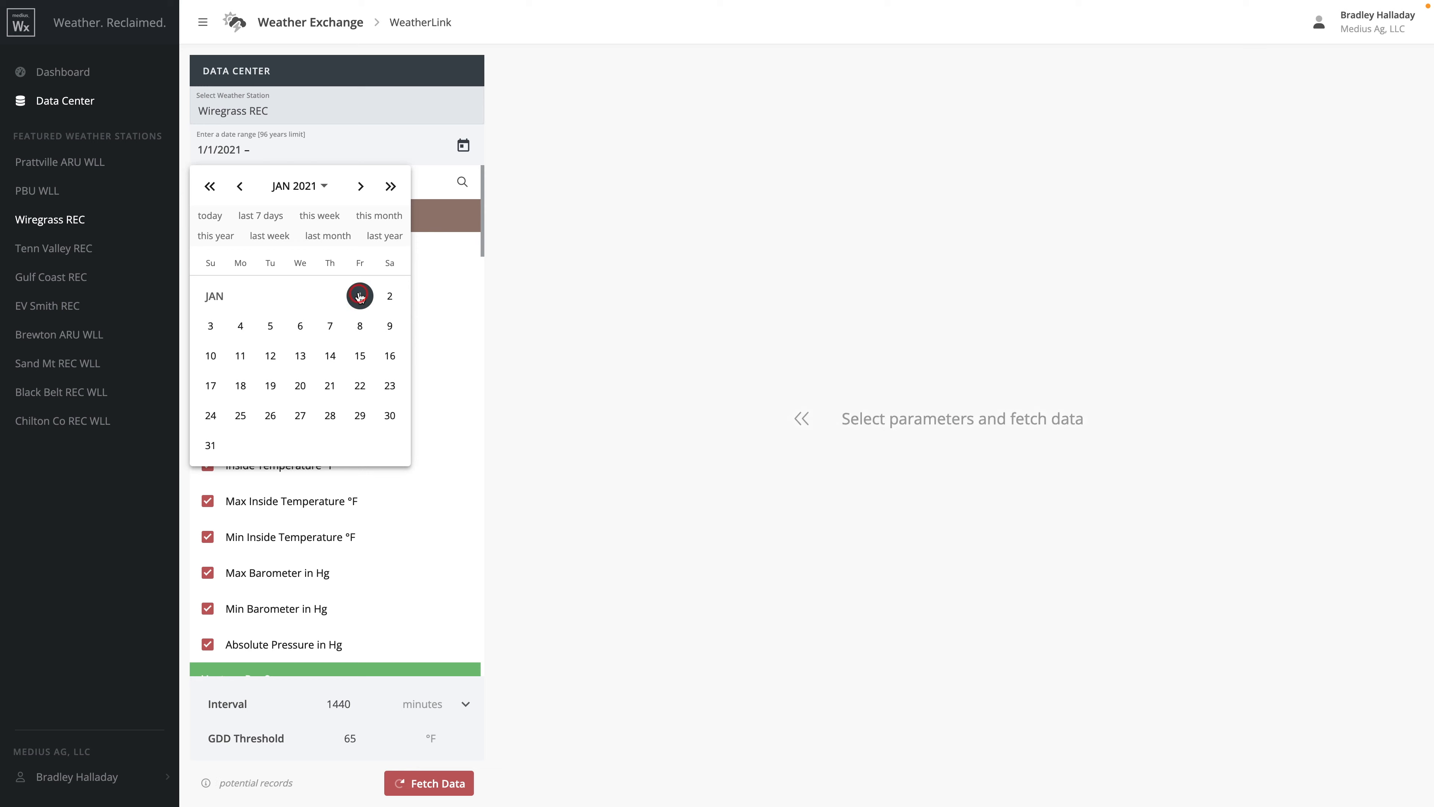
Step: Set the end of the date range to 12/31/2021 and fetch the daily data
{"action": "left_click", "coordinate": [390, 186]}
{"action": "left_click", "coordinate": [240, 187]}
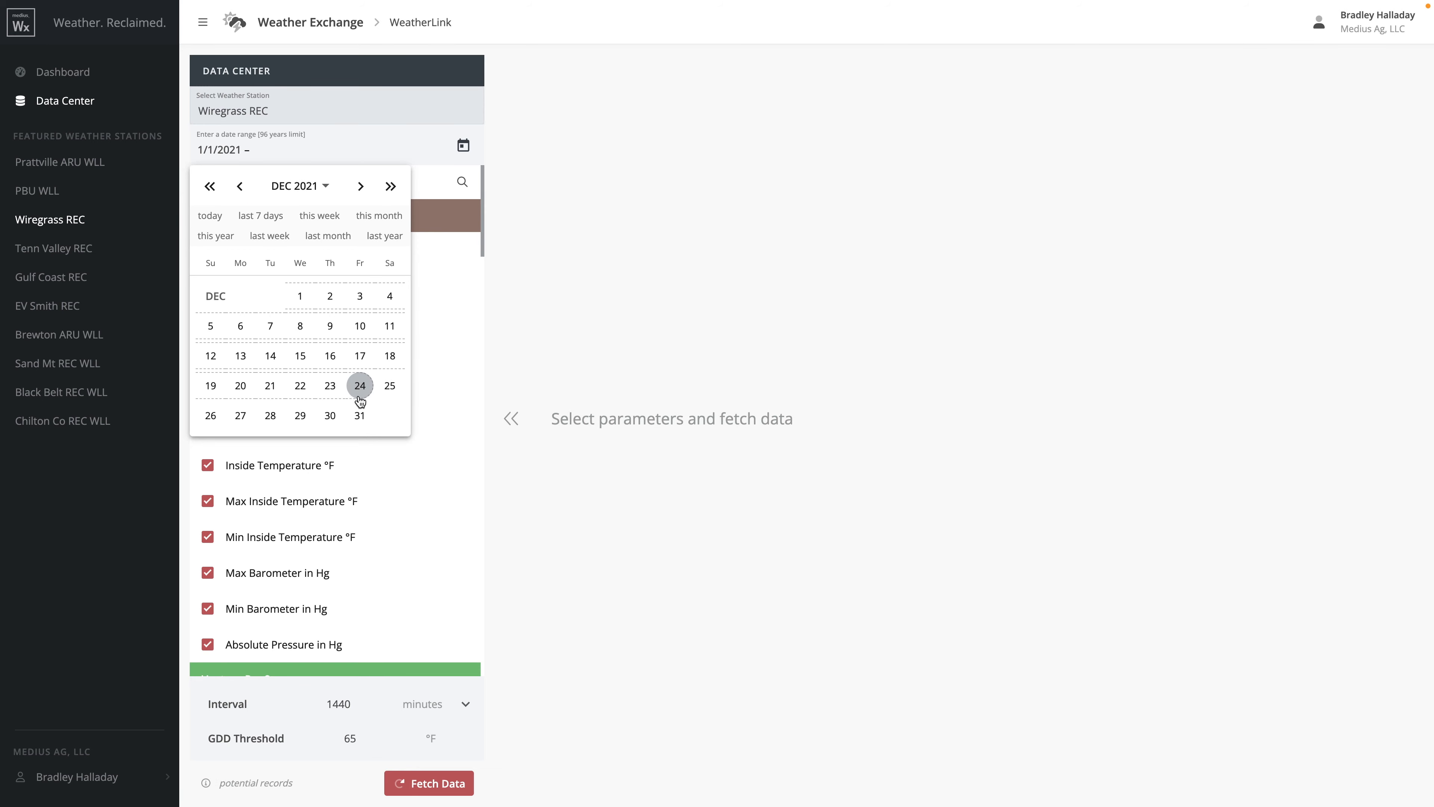
{"action": "left_click", "coordinate": [360, 415]}
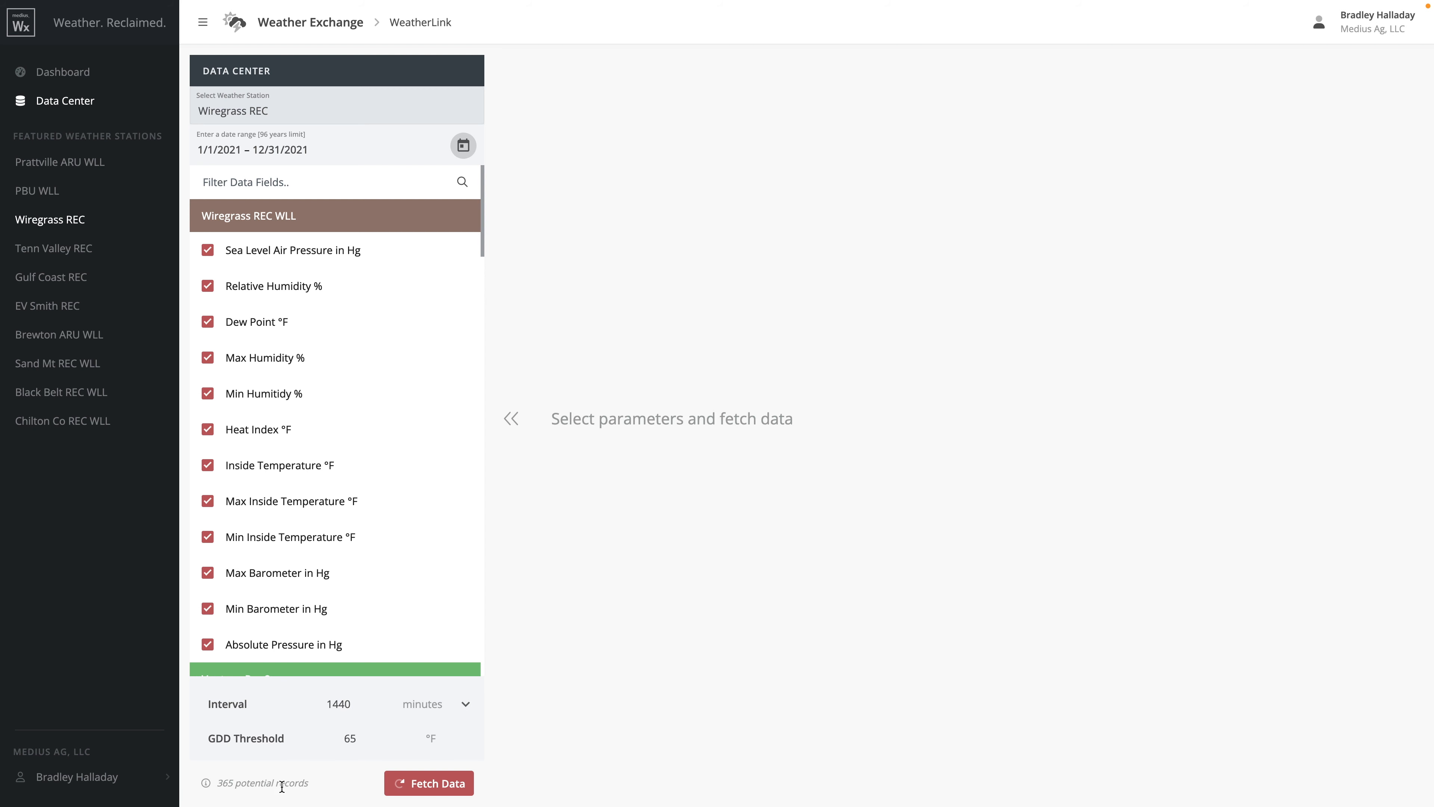
{"action": "left_click", "coordinate": [401, 787]}
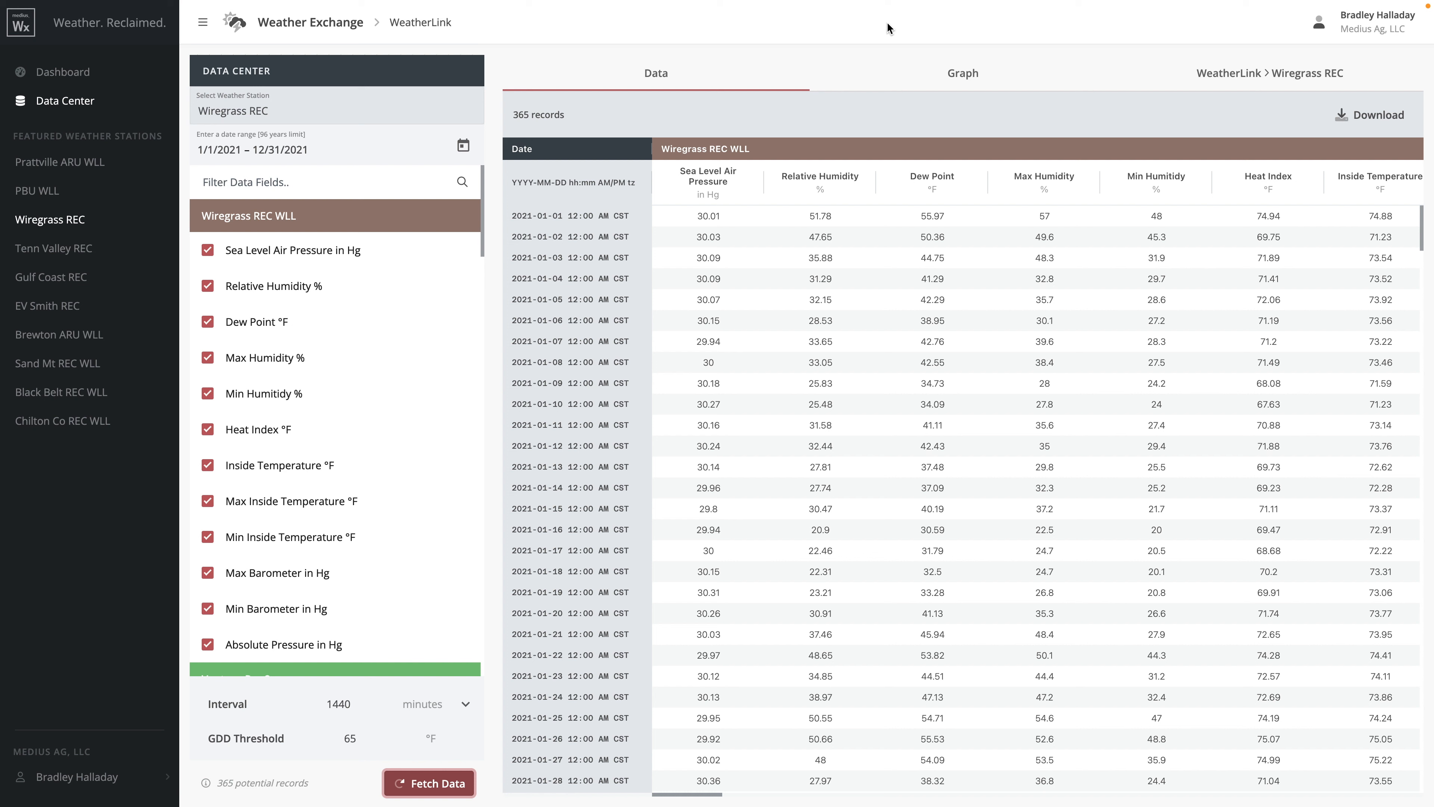
Step: Open the graph view, filter the available fields by "temp" and assign Average Temperature to the left Y-axis
{"action": "left_click", "coordinate": [958, 78]}
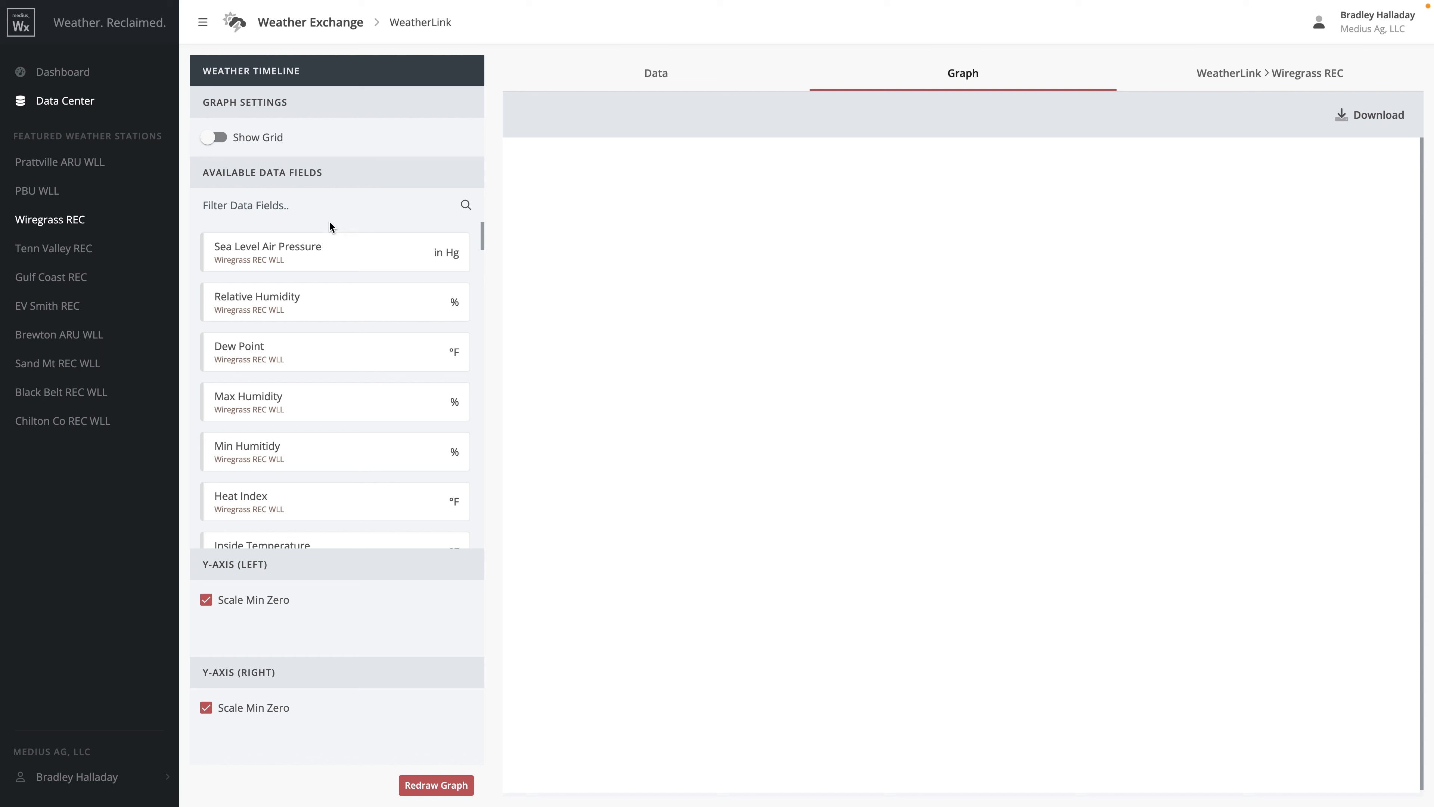
{"action": "scroll", "coordinate": [346, 314], "scroll_direction": "down", "scroll_amount": 5}
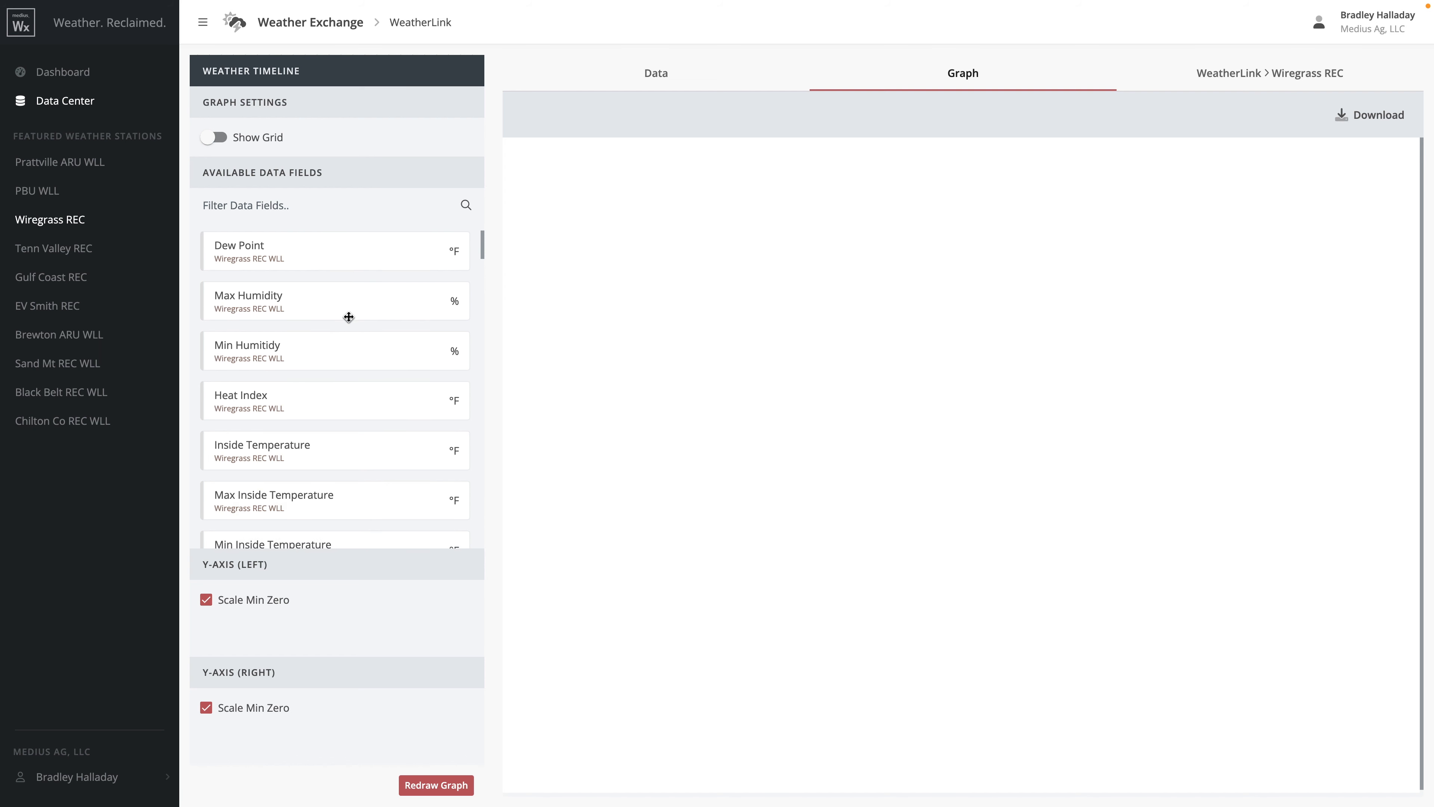
{"action": "scroll", "coordinate": [348, 317], "scroll_direction": "down", "scroll_amount": 8}
{"action": "scroll", "coordinate": [348, 317], "scroll_direction": "up", "scroll_amount": 12}
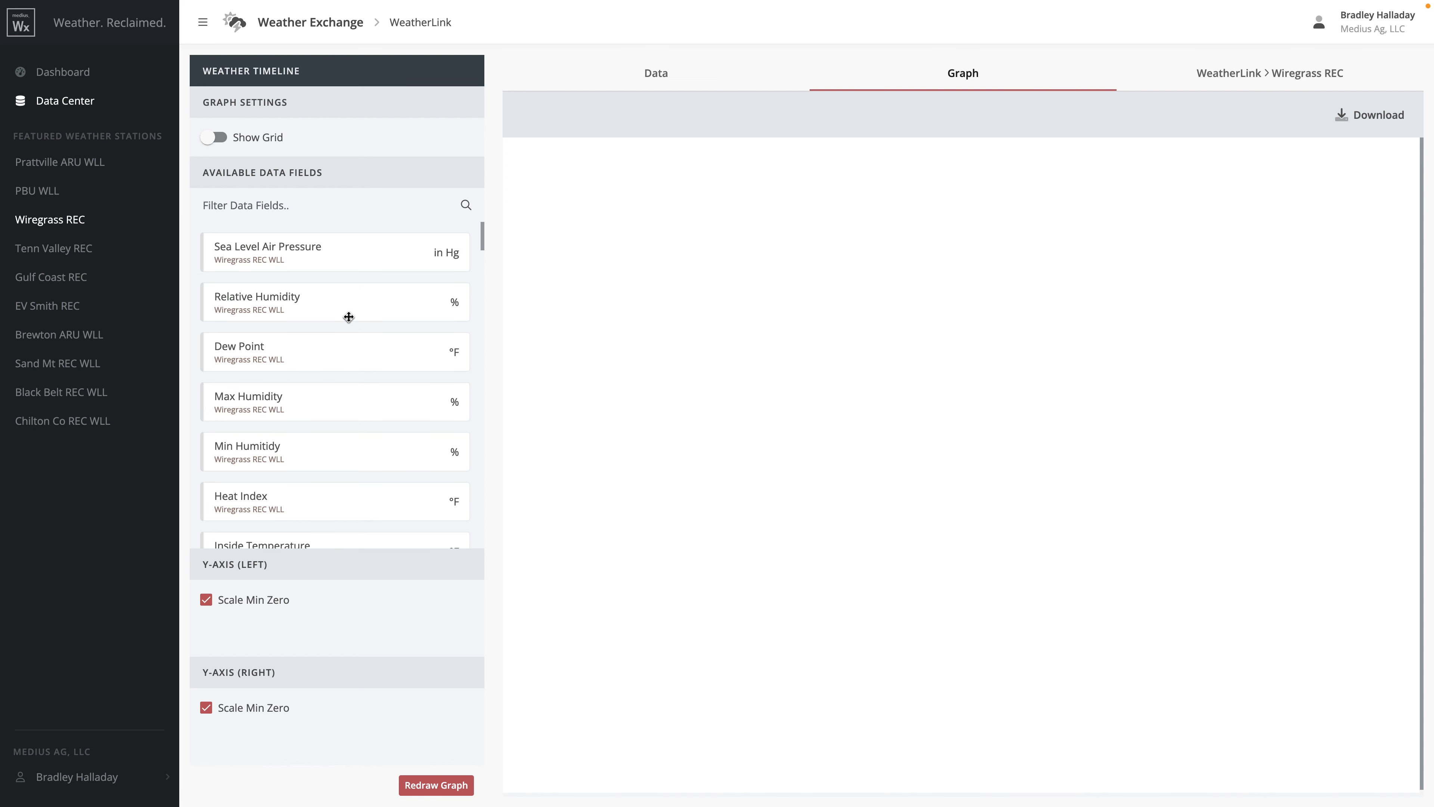
{"action": "scroll", "coordinate": [361, 323], "scroll_direction": "down", "scroll_amount": 3}
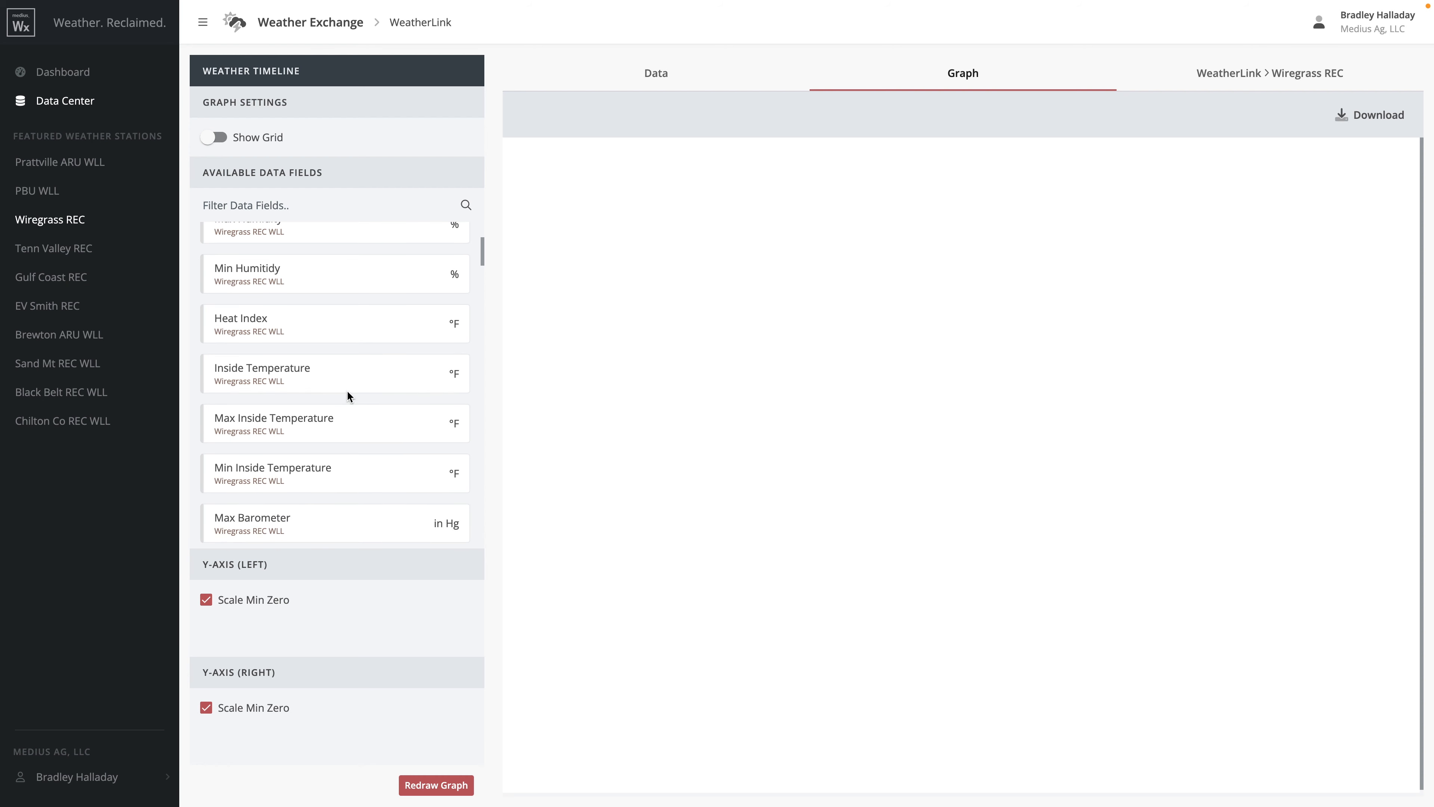
{"action": "scroll", "coordinate": [345, 391], "scroll_direction": "down", "scroll_amount": 2}
{"action": "scroll", "coordinate": [342, 327], "scroll_direction": "up", "scroll_amount": 5}
{"action": "left_click", "coordinate": [305, 205]}
{"action": "type", "text": "tempe"}
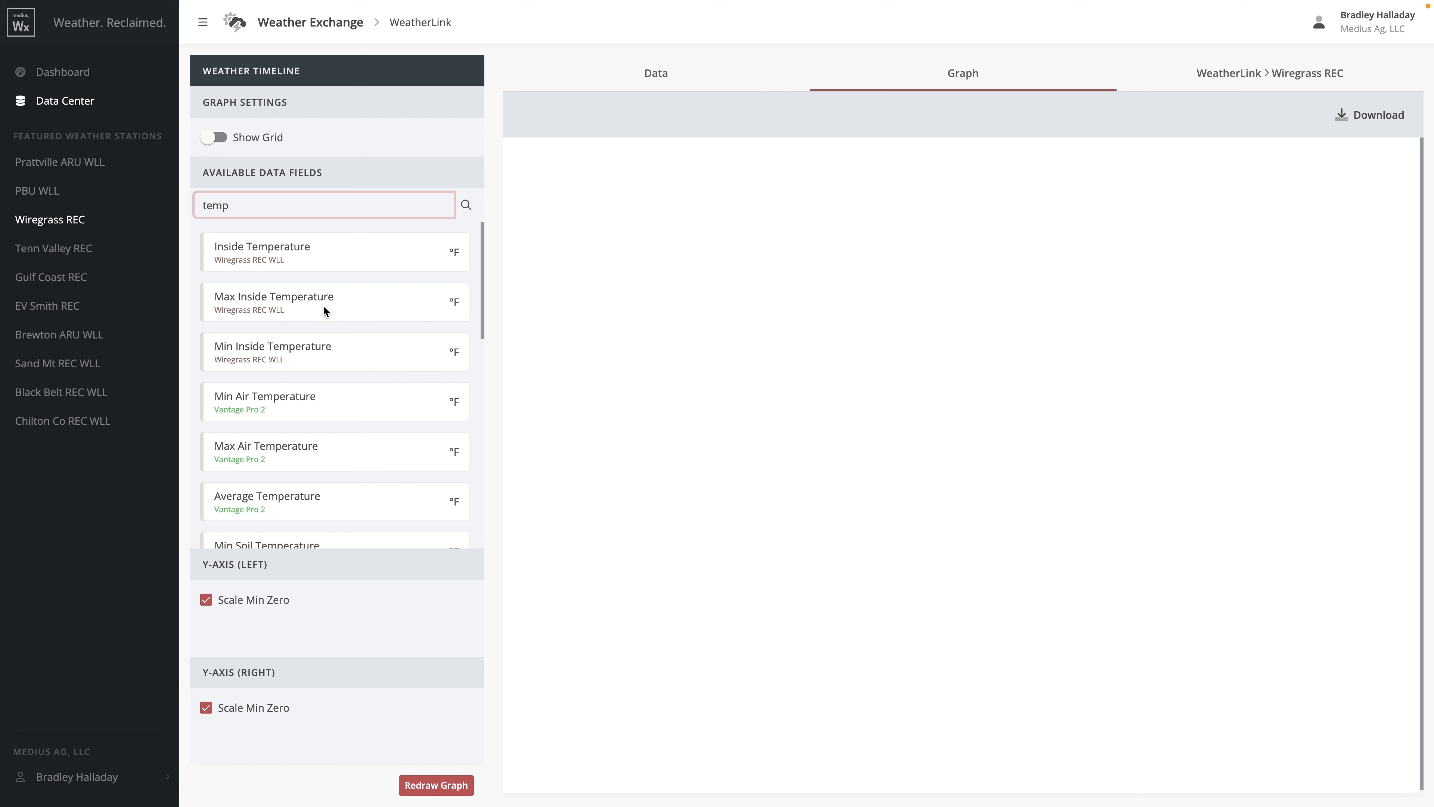
{"action": "left_click_drag", "start_coordinate": [295, 496], "coordinate": [301, 617]}
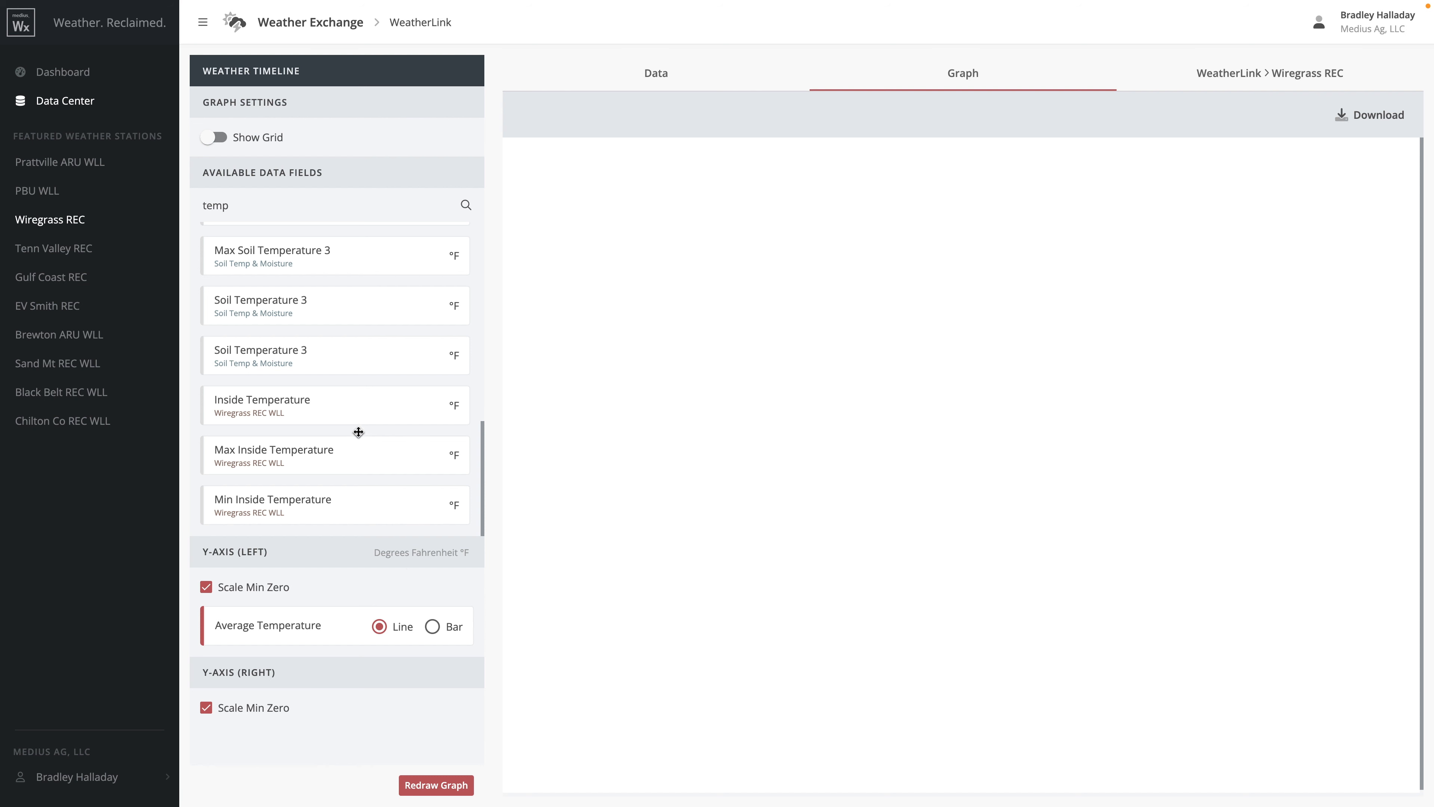
Step: Replace the field filter with "pre" and assign Precipitation to the right Y-axis
{"action": "scroll", "coordinate": [360, 427], "scroll_direction": "up", "scroll_amount": 5}
{"action": "left_click", "coordinate": [267, 205]}
{"action": "double_click", "coordinate": [217, 206]}
{"action": "key", "text": "BackSpace"}
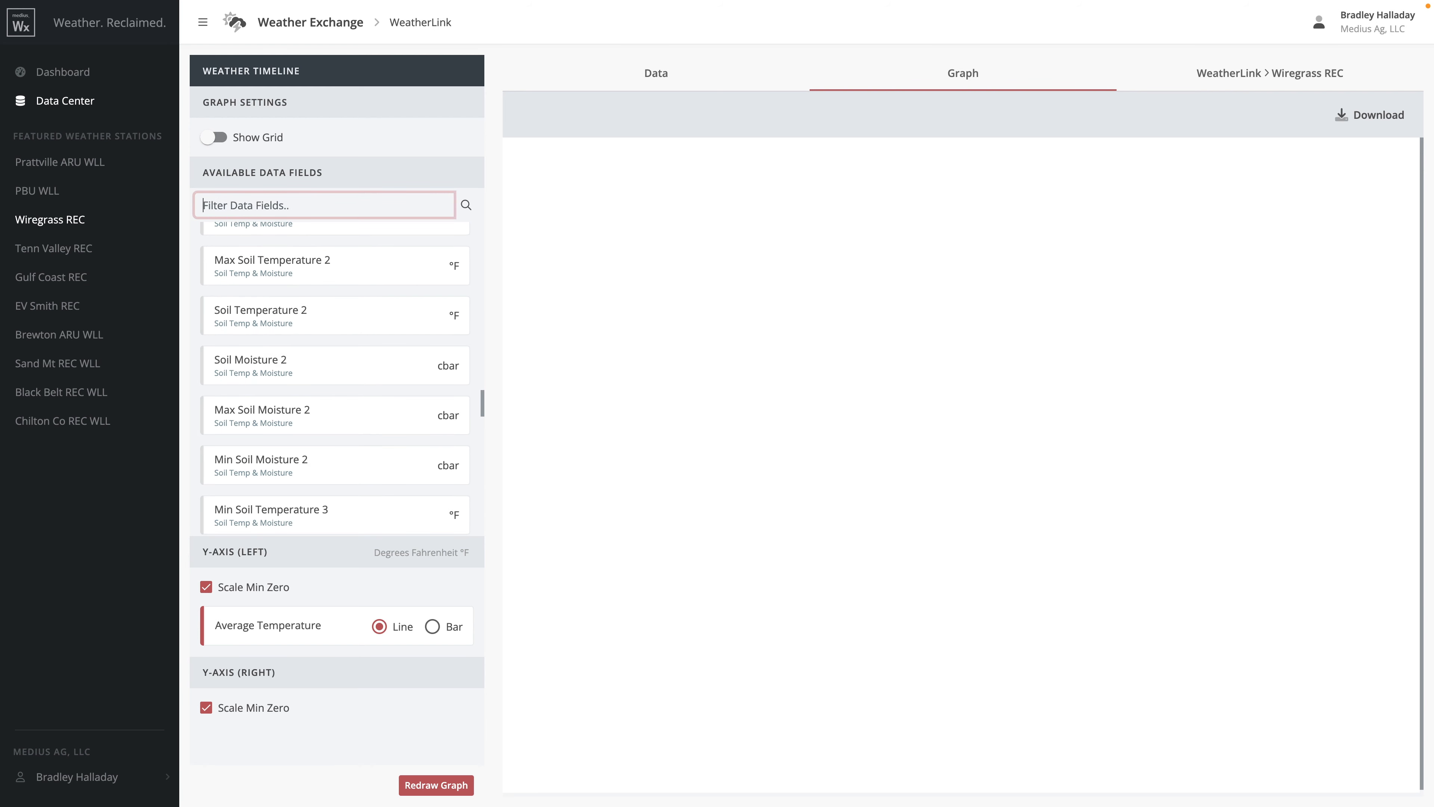
{"action": "type", "text": "pre"}
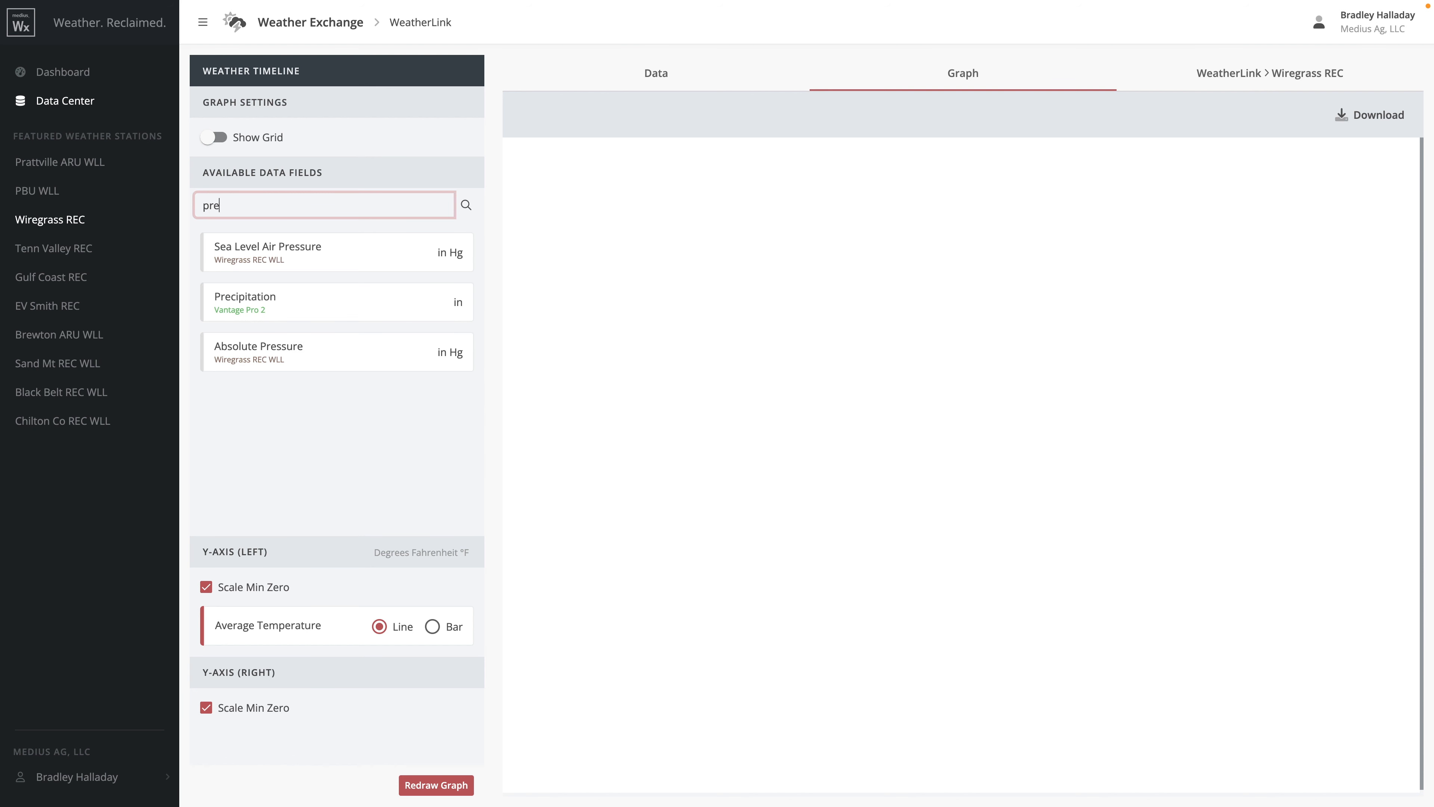
{"action": "left_click_drag", "start_coordinate": [260, 298], "coordinate": [258, 726]}
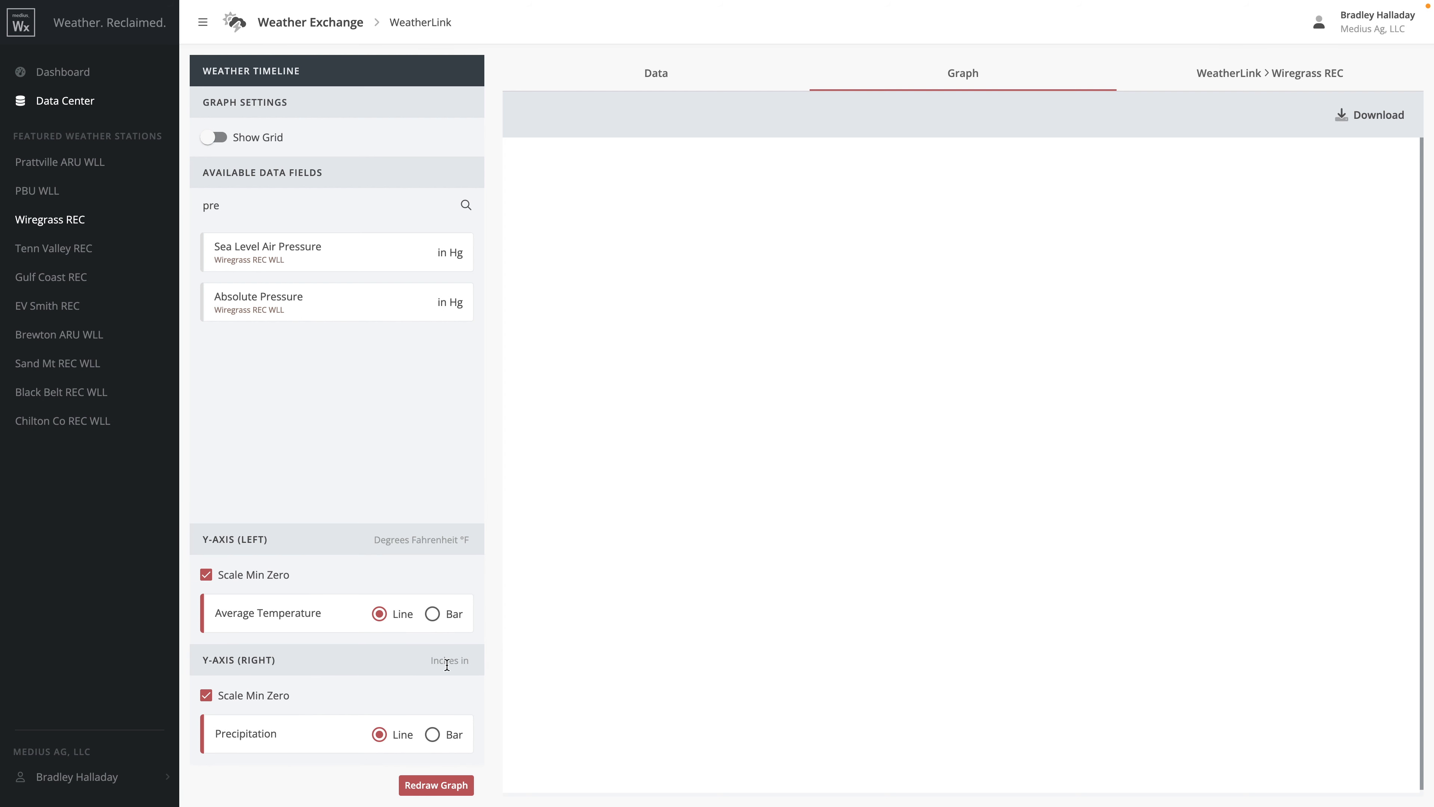
Step: Show Precipitation as bars and redraw the graph
{"action": "left_click", "coordinate": [434, 736]}
{"action": "left_click", "coordinate": [446, 788]}
{"action": "left_click", "coordinate": [447, 790]}
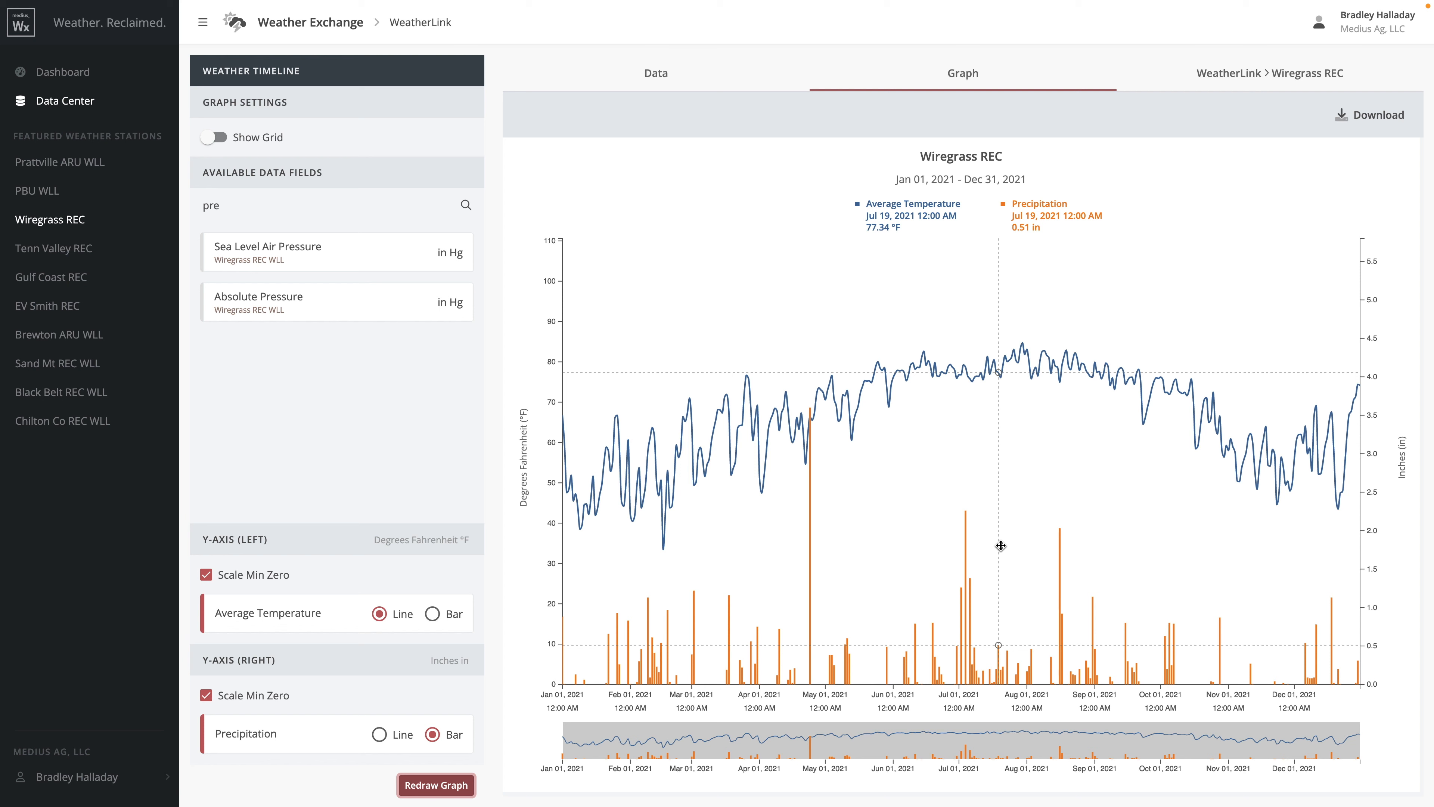
Step: Zoom the graph's timeline in around July 2021, shift the visible window to earlier months and zoom back out to the full year
{"action": "scroll", "coordinate": [1000, 546], "scroll_direction": "up", "scroll_amount": 5}
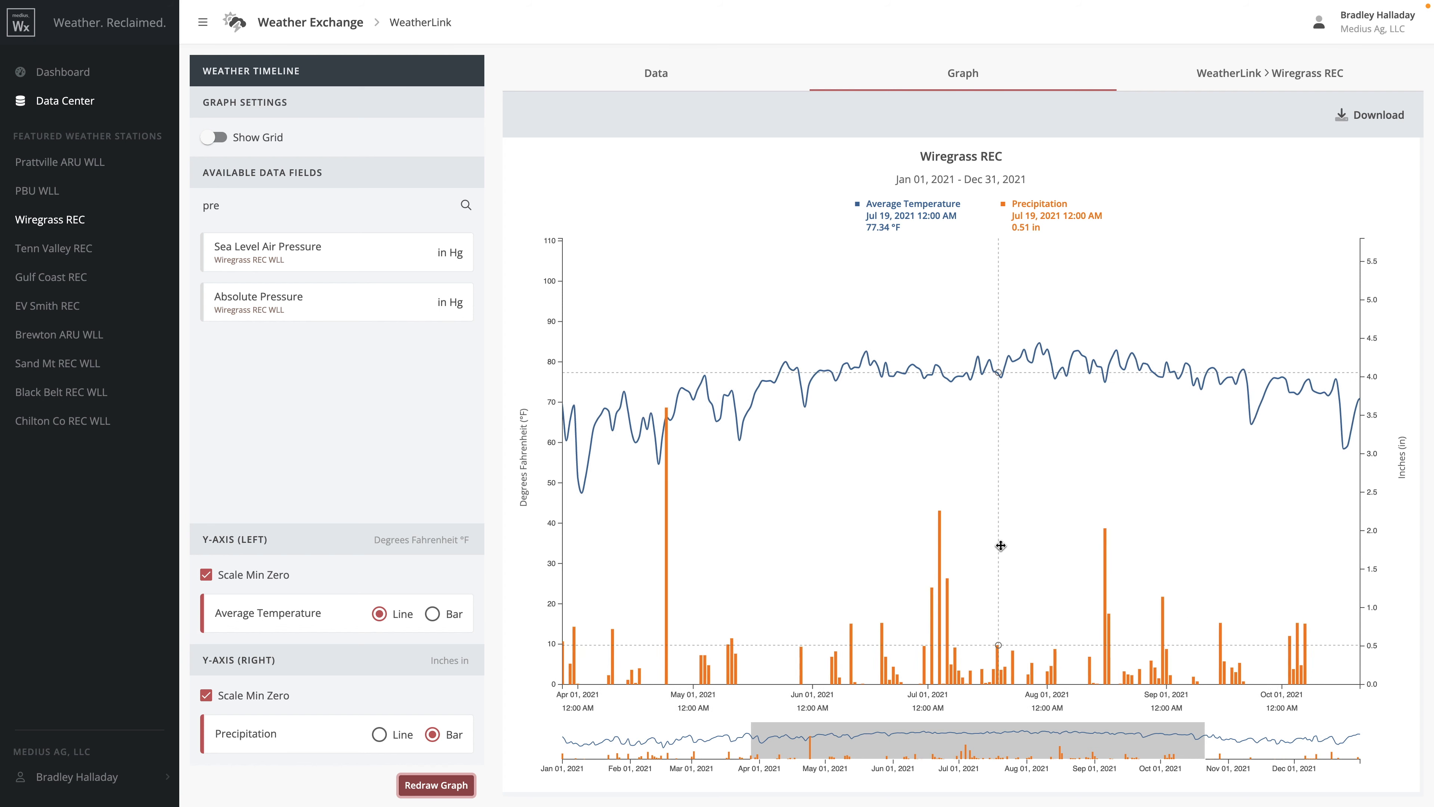
{"action": "scroll", "coordinate": [1001, 545], "scroll_direction": "up", "scroll_amount": 3}
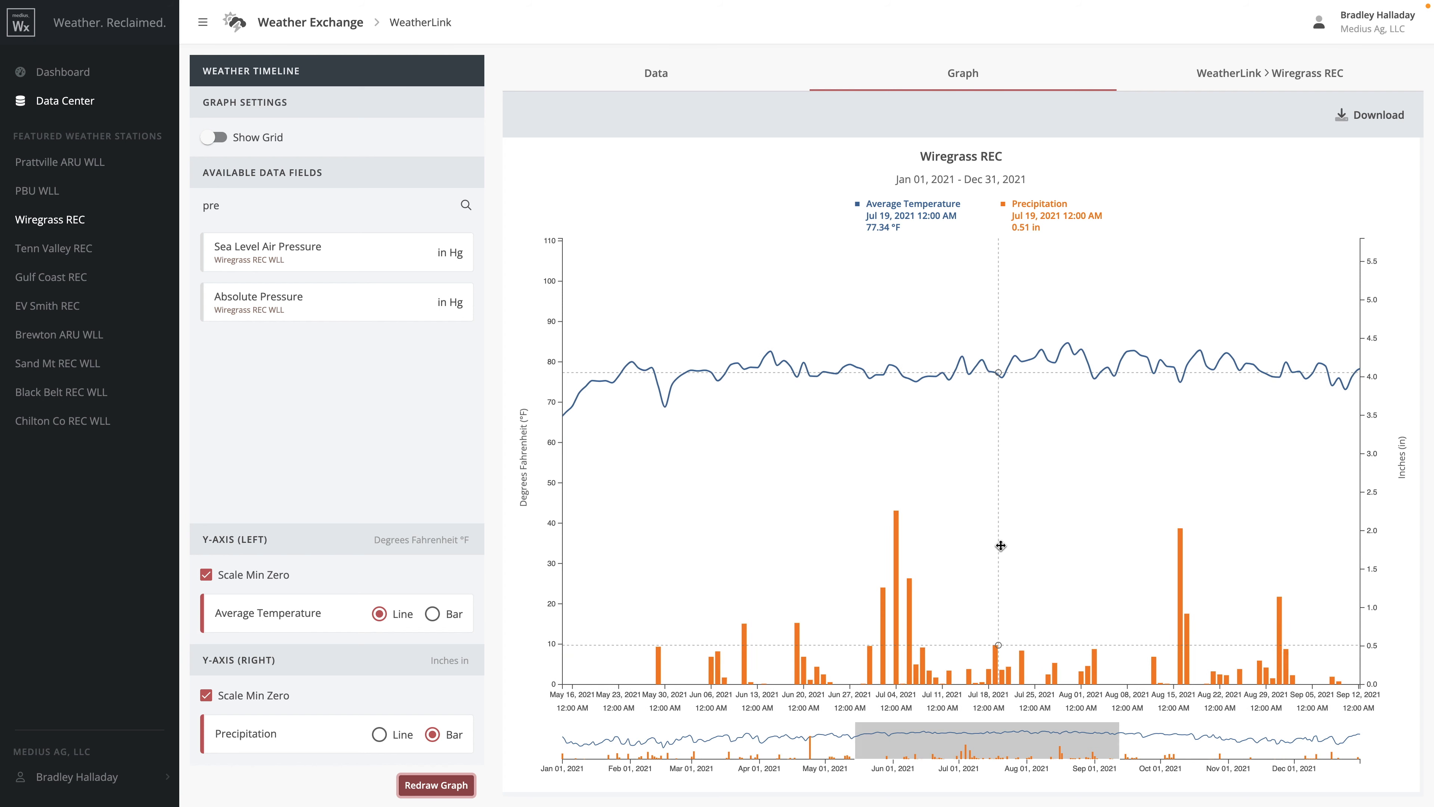
{"action": "scroll", "coordinate": [1001, 545], "scroll_direction": "up", "scroll_amount": 3}
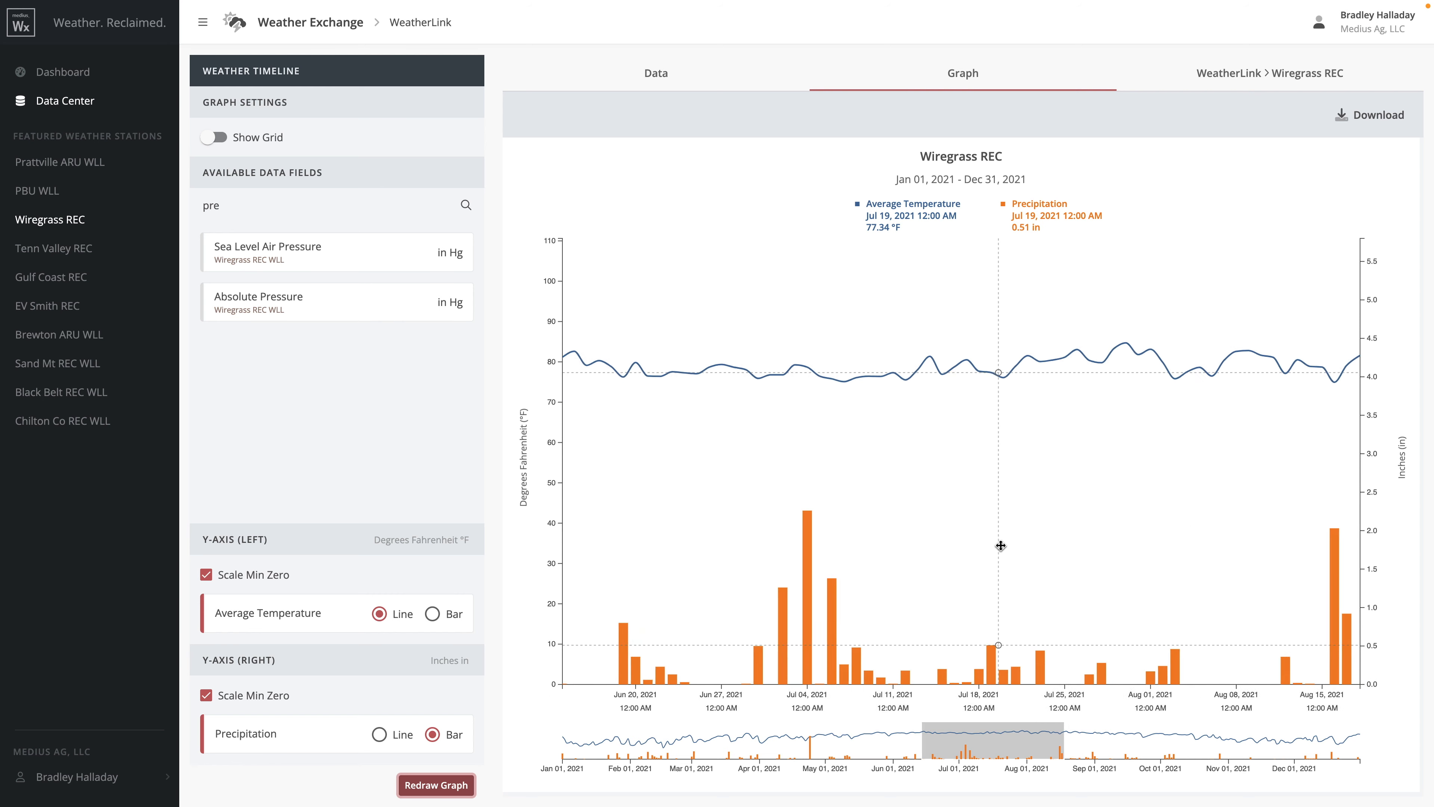
{"action": "scroll", "coordinate": [1001, 545], "scroll_direction": "up", "scroll_amount": 2}
{"action": "scroll", "coordinate": [1000, 546], "scroll_direction": "up", "scroll_amount": 2}
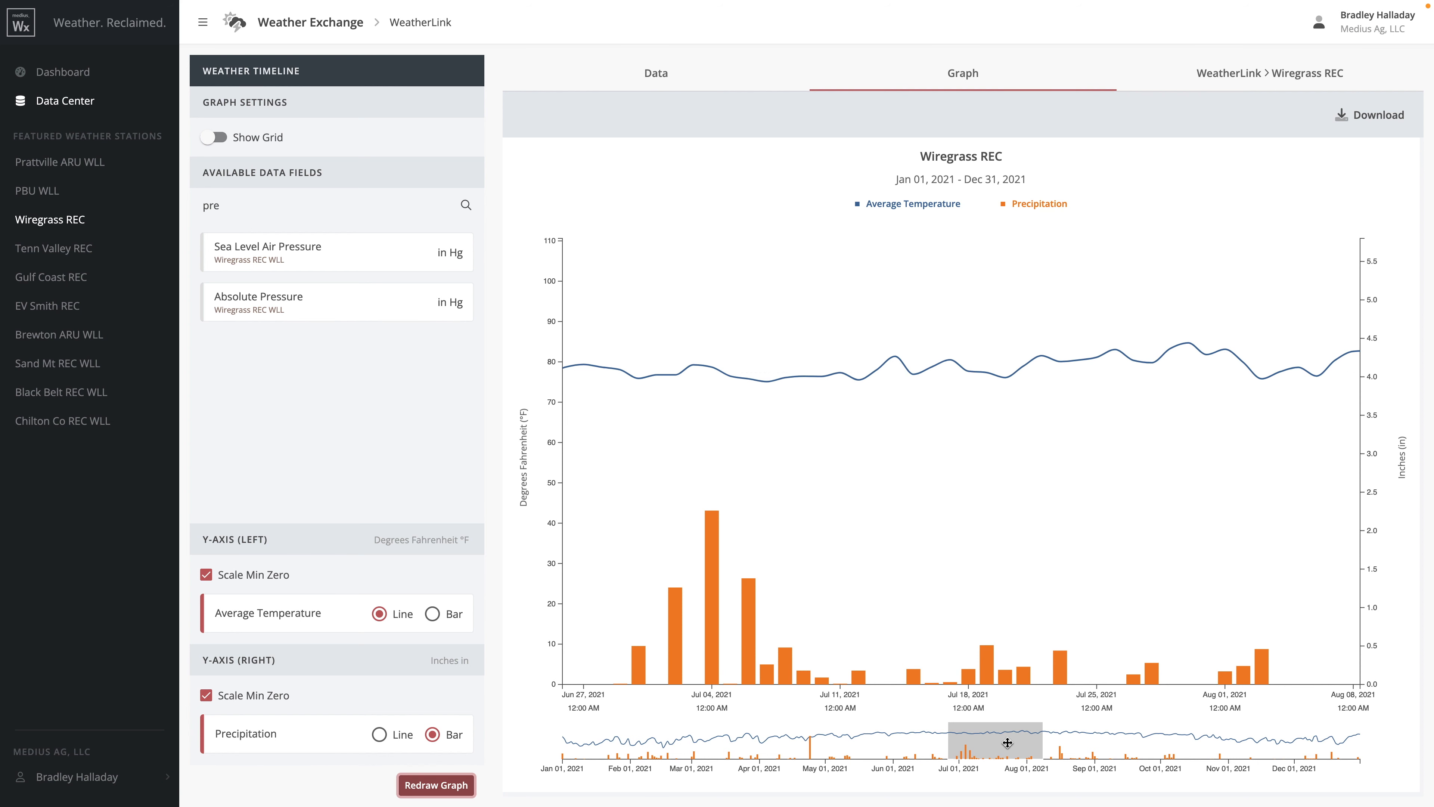
{"action": "left_click_drag", "start_coordinate": [995, 742], "coordinate": [782, 739]}
{"action": "scroll", "coordinate": [826, 580], "scroll_direction": "down", "scroll_amount": 10}
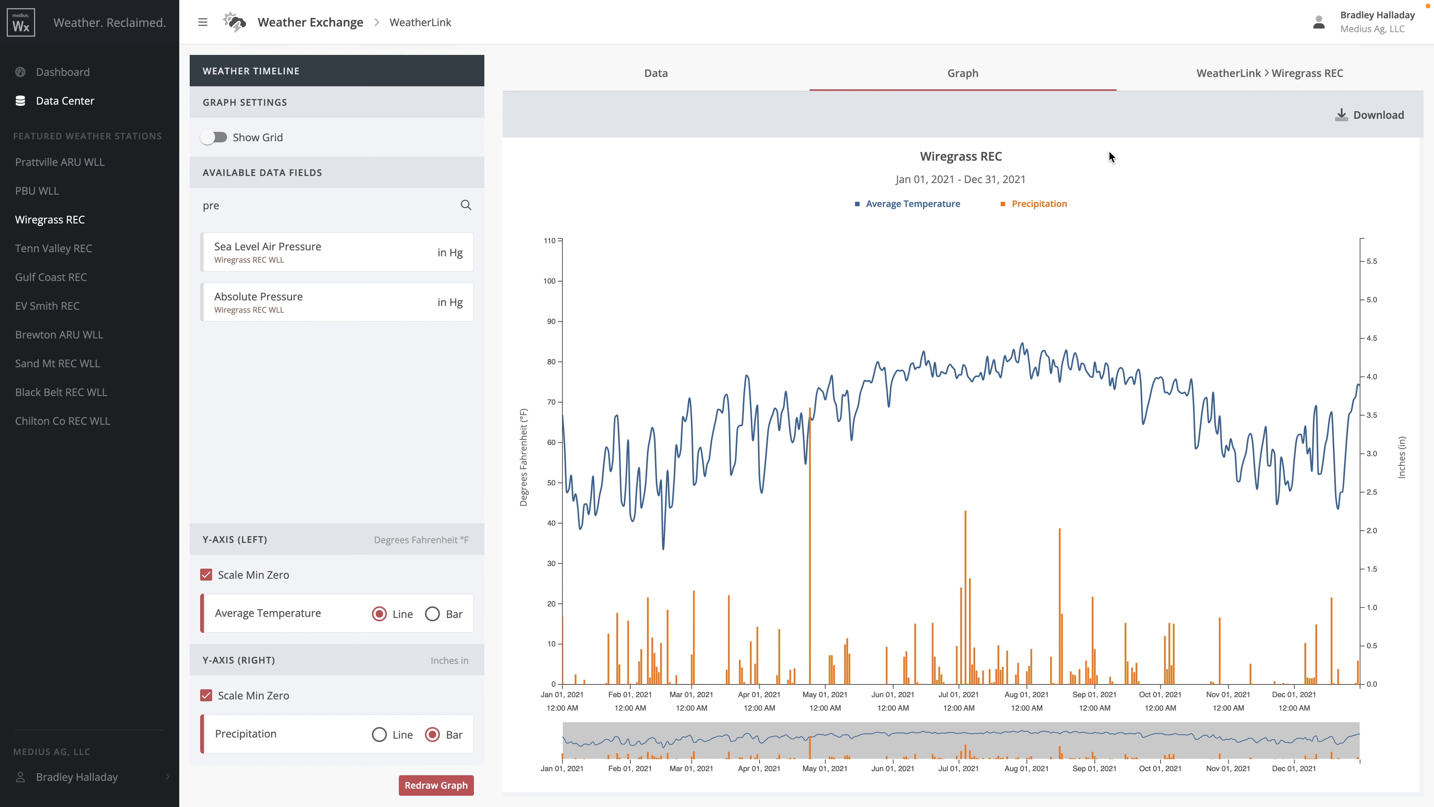
Step: Download the temperature and precipitation graph as a PNG image and dismiss the download notice
{"action": "left_click", "coordinate": [1352, 117]}
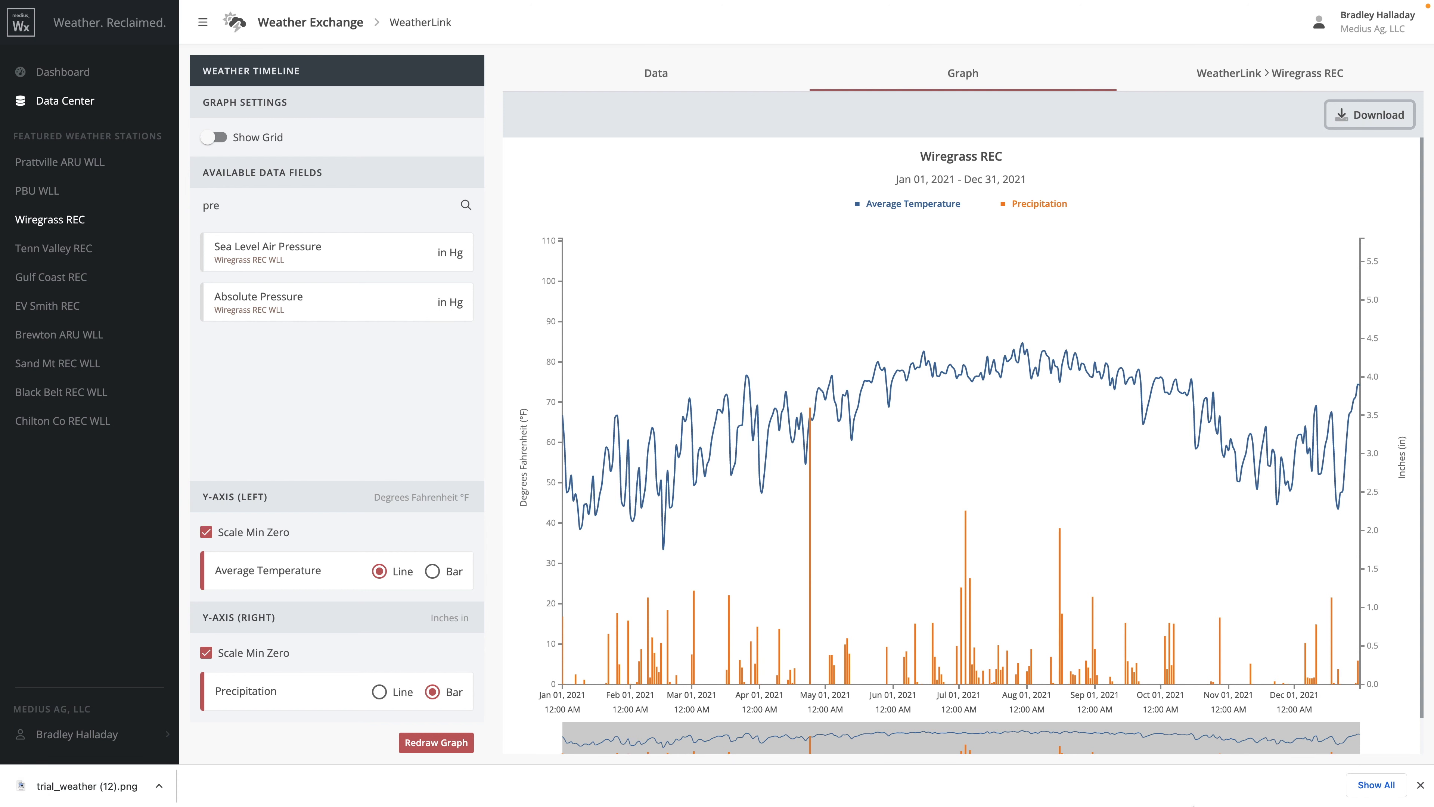
{"action": "left_click", "coordinate": [1419, 786]}
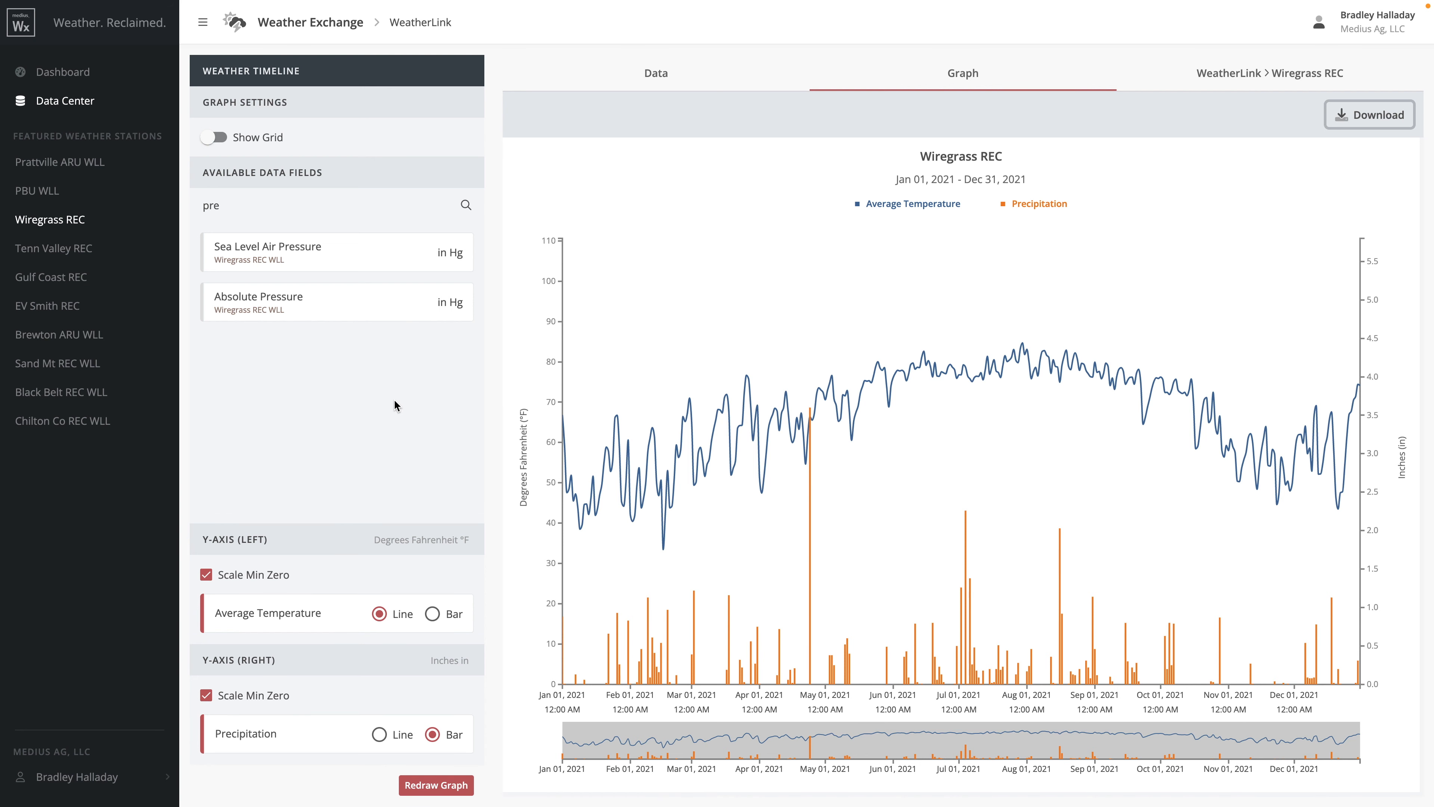
Step: Check the Wiregrass REC station's details and map location, and return to the data table
{"action": "left_click", "coordinate": [656, 75]}
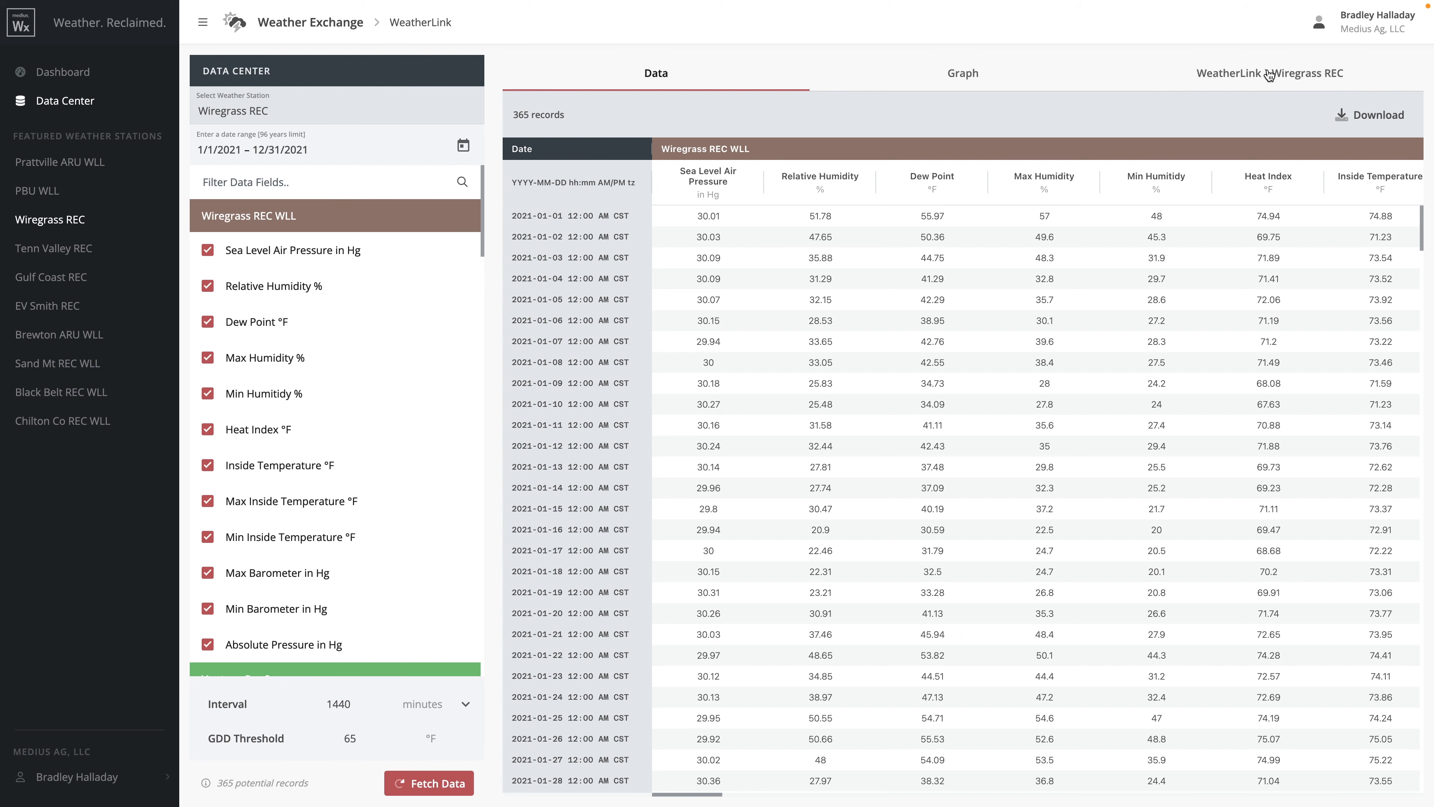
{"action": "left_click", "coordinate": [1267, 75]}
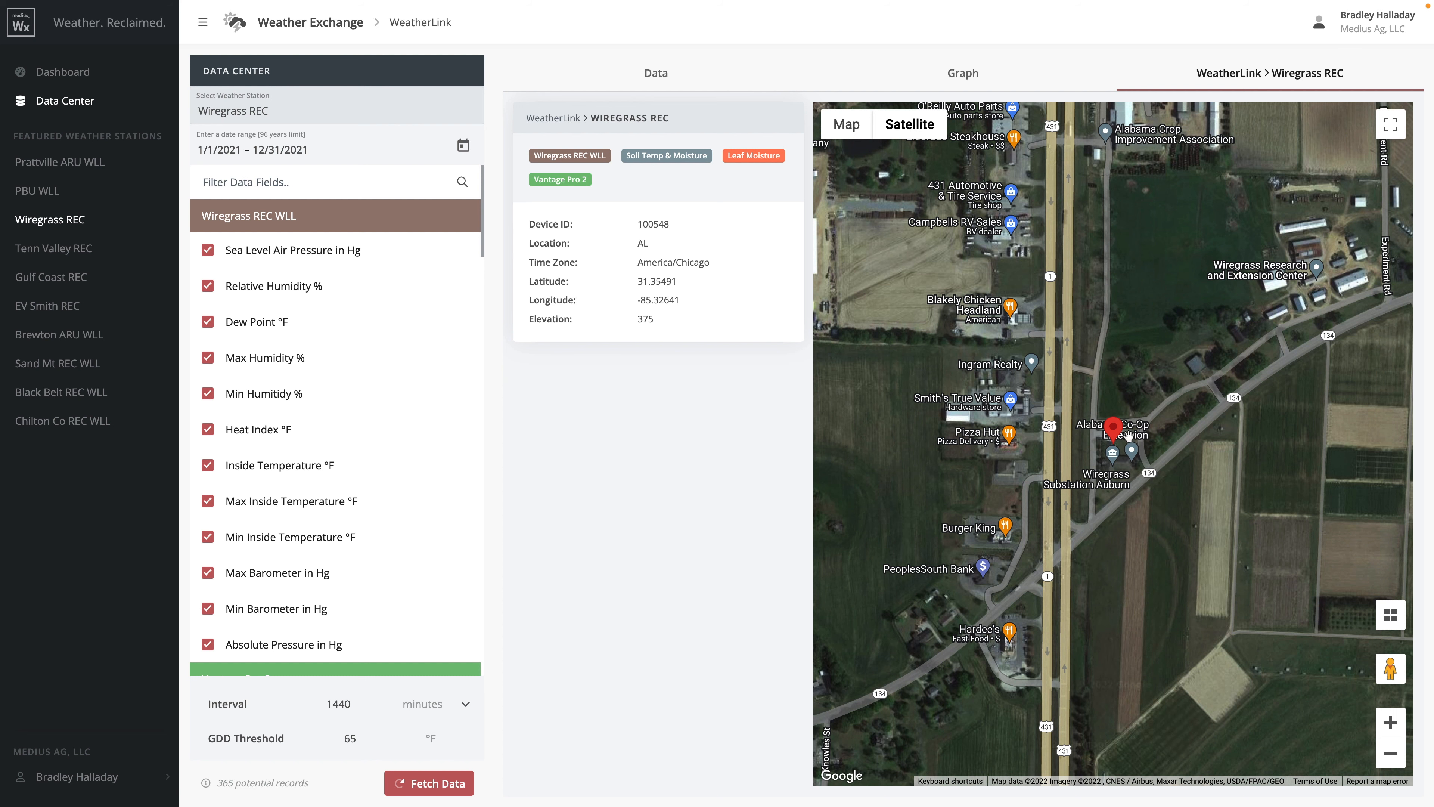
{"action": "left_click", "coordinate": [666, 78]}
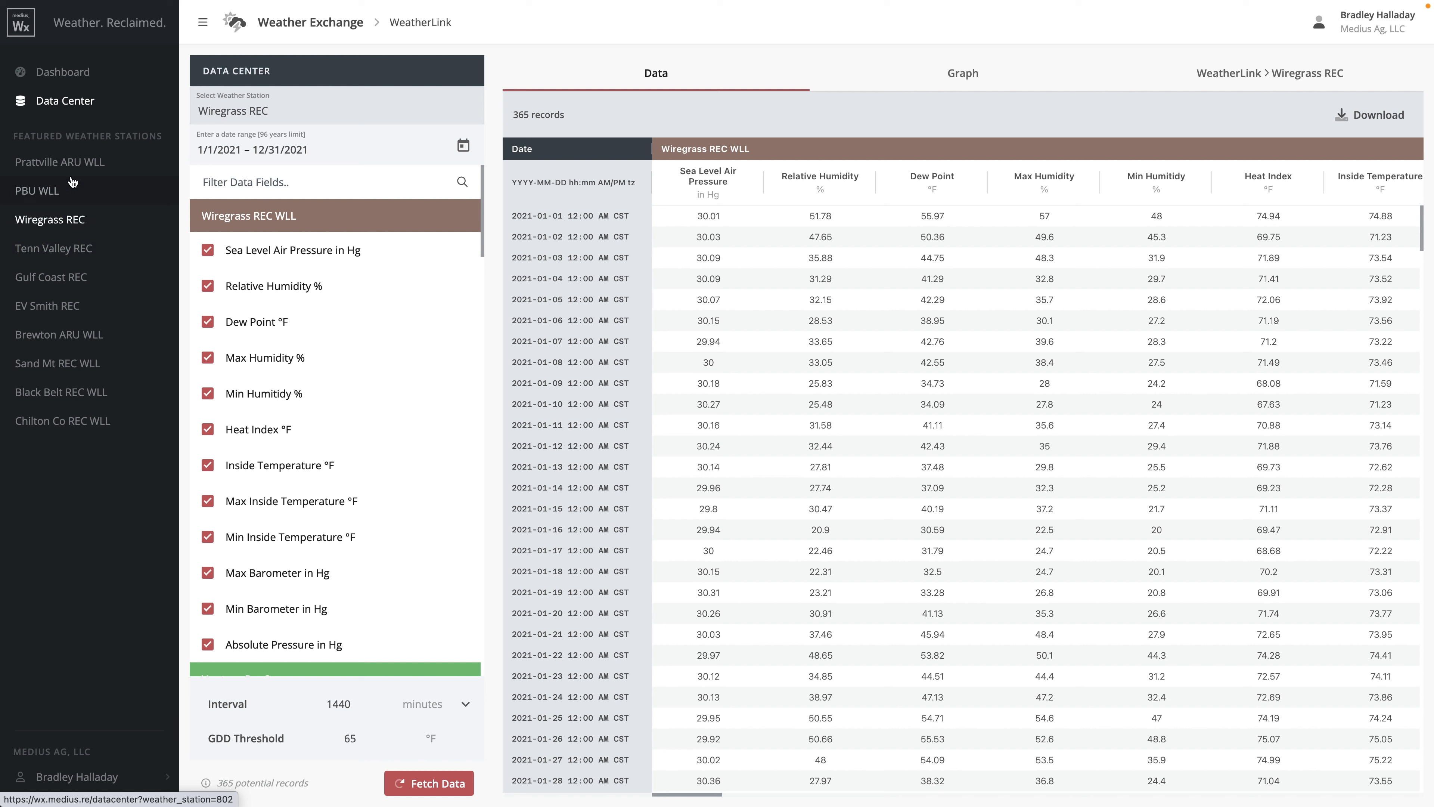
Step: Search the weather stations for "smith" and switch the query to EV Smith REC
{"action": "left_click", "coordinate": [291, 114]}
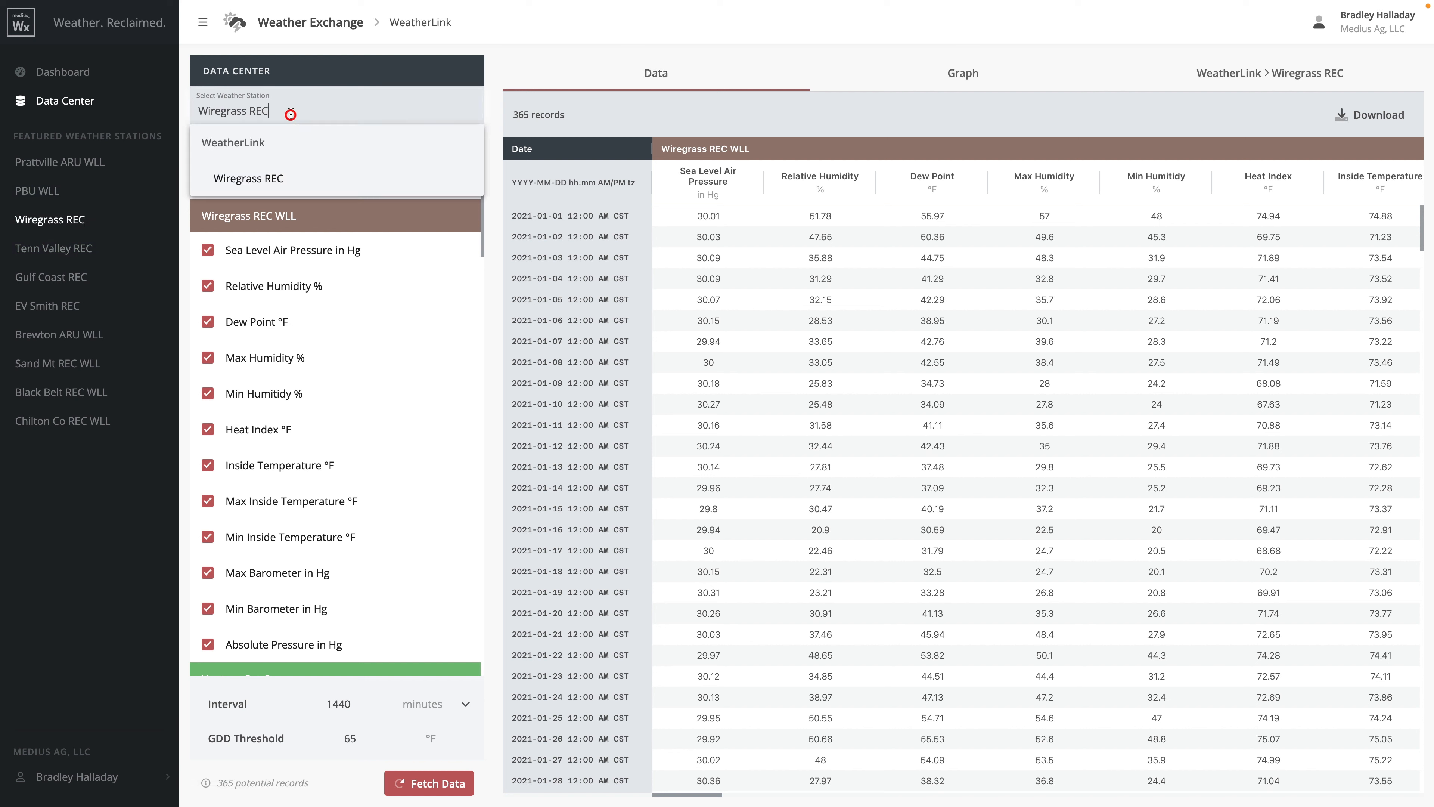
{"action": "triple_click", "coordinate": [298, 111]}
{"action": "key", "text": "BackSpace"}
{"action": "type", "text": "smith"}
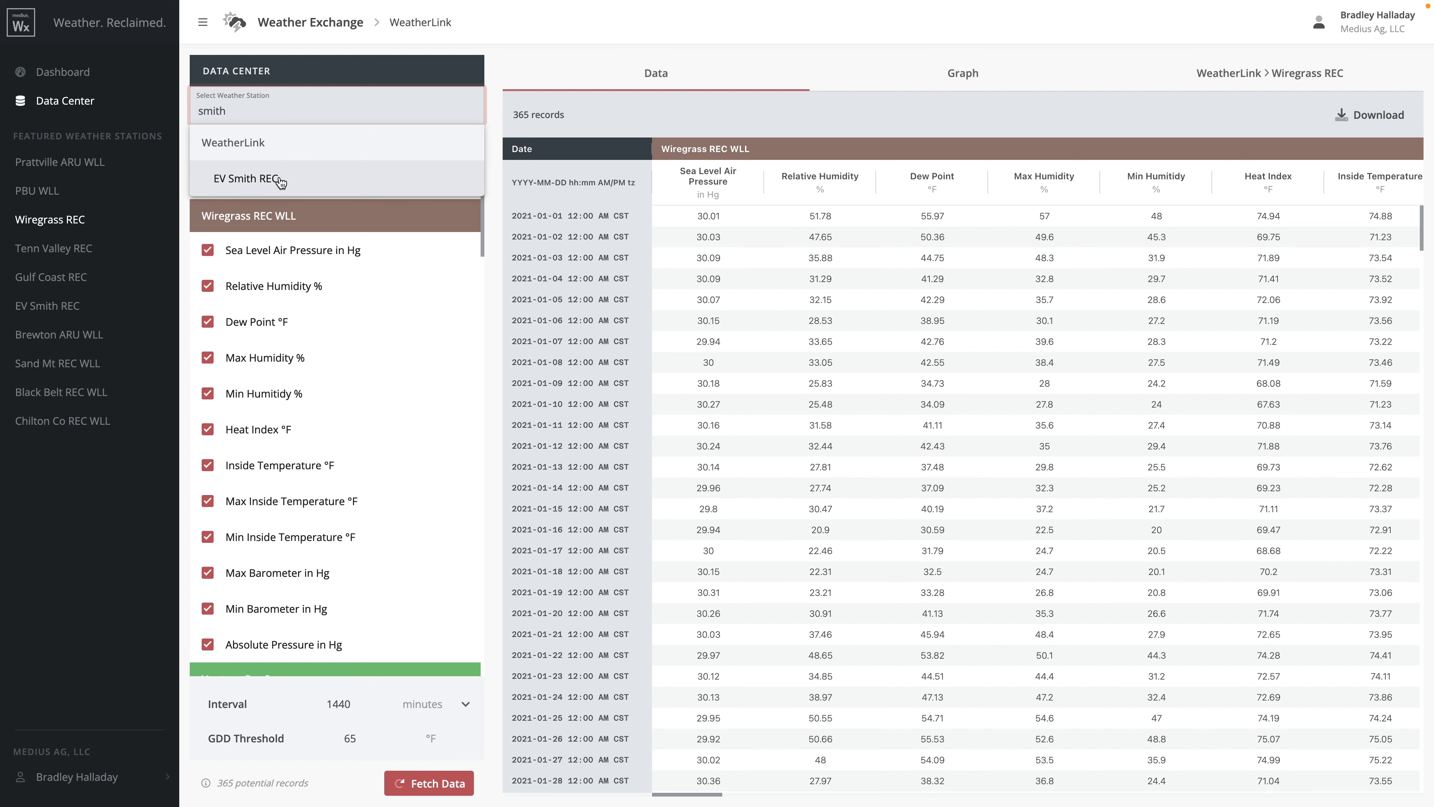
{"action": "left_click", "coordinate": [281, 178]}
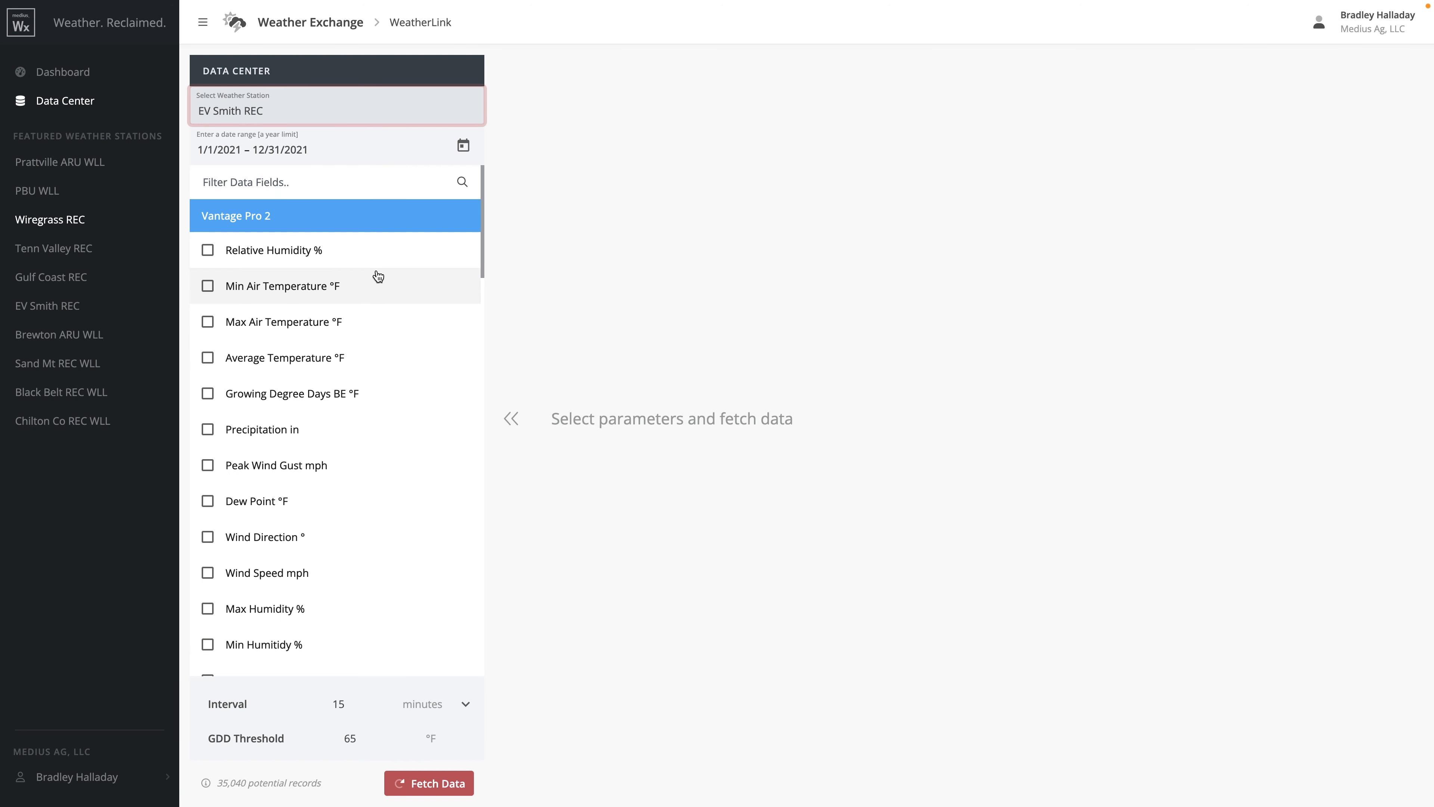
Step: Select all Vantage Pro 2 data fields for the EV Smith REC station
{"action": "scroll", "coordinate": [368, 316], "scroll_direction": "down", "scroll_amount": 2}
{"action": "scroll", "coordinate": [370, 315], "scroll_direction": "up", "scroll_amount": 2}
{"action": "left_click", "coordinate": [372, 217]}
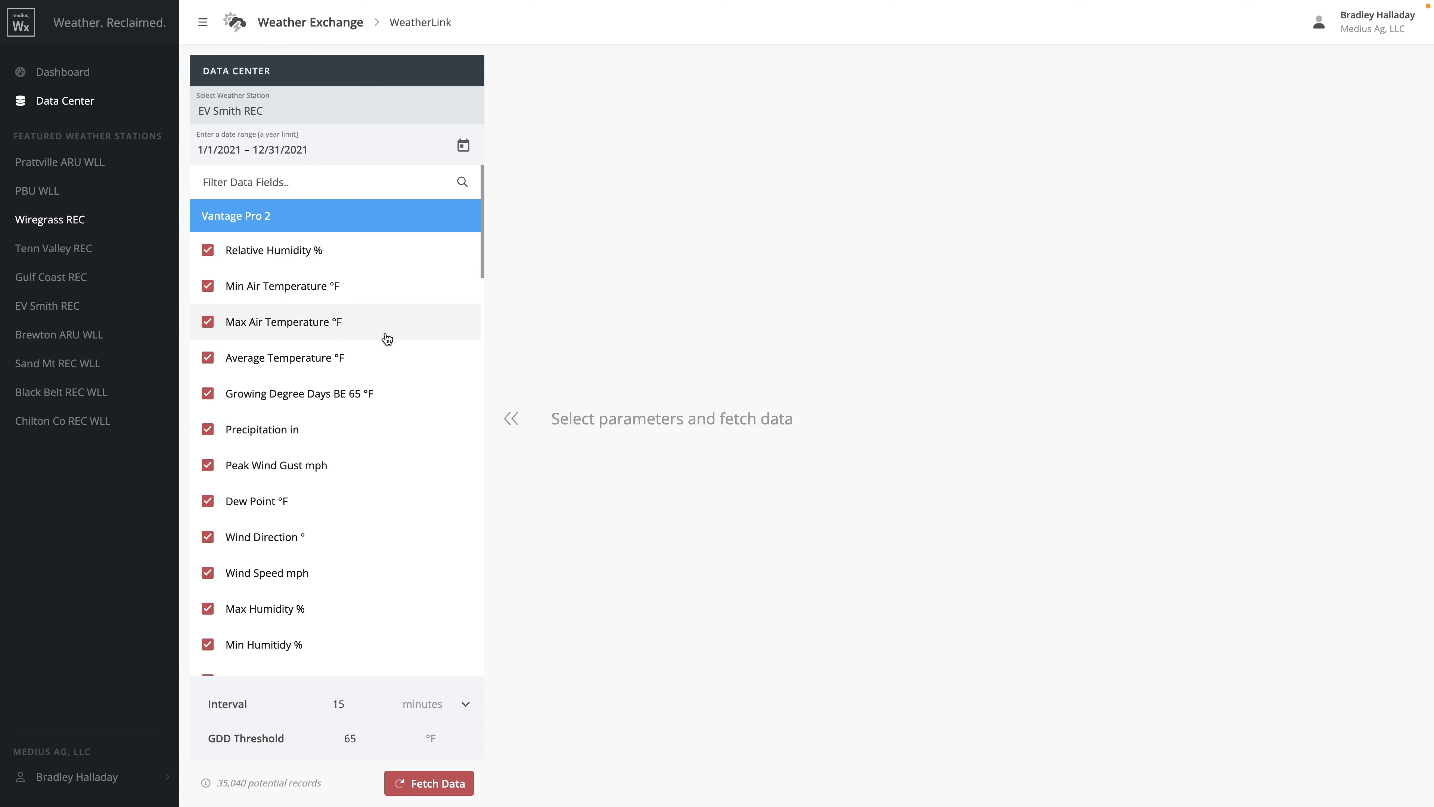
{"action": "scroll", "coordinate": [384, 362], "scroll_direction": "down", "scroll_amount": 15}
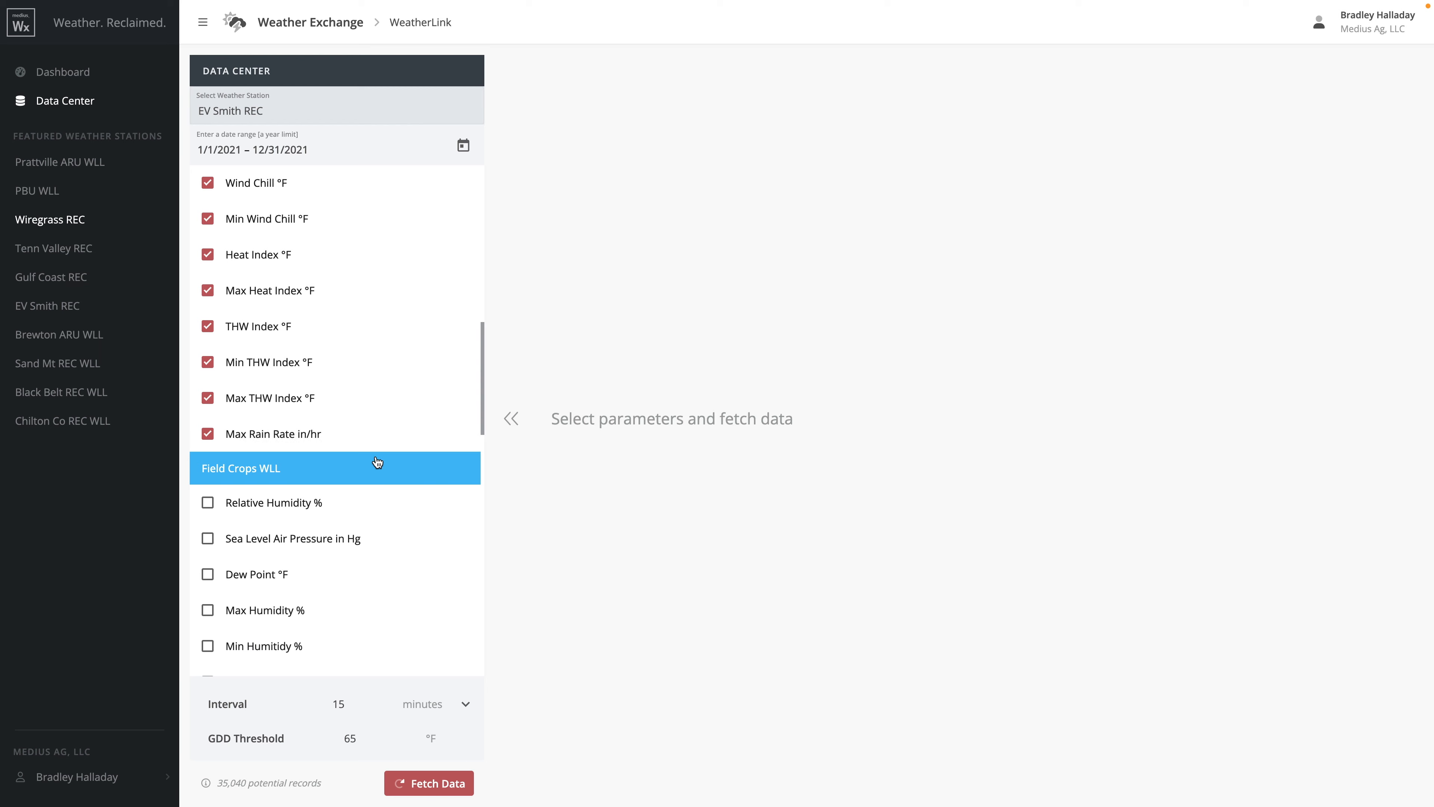
Step: Select all data fields in the Field Crops WLL group and the remaining groups below it
{"action": "left_click", "coordinate": [377, 462]}
{"action": "scroll", "coordinate": [373, 452], "scroll_direction": "down", "scroll_amount": 10}
{"action": "left_click", "coordinate": [374, 338]}
{"action": "scroll", "coordinate": [362, 452], "scroll_direction": "down", "scroll_amount": 8}
{"action": "left_click", "coordinate": [360, 515]}
{"action": "scroll", "coordinate": [360, 520], "scroll_direction": "up", "scroll_amount": 15}
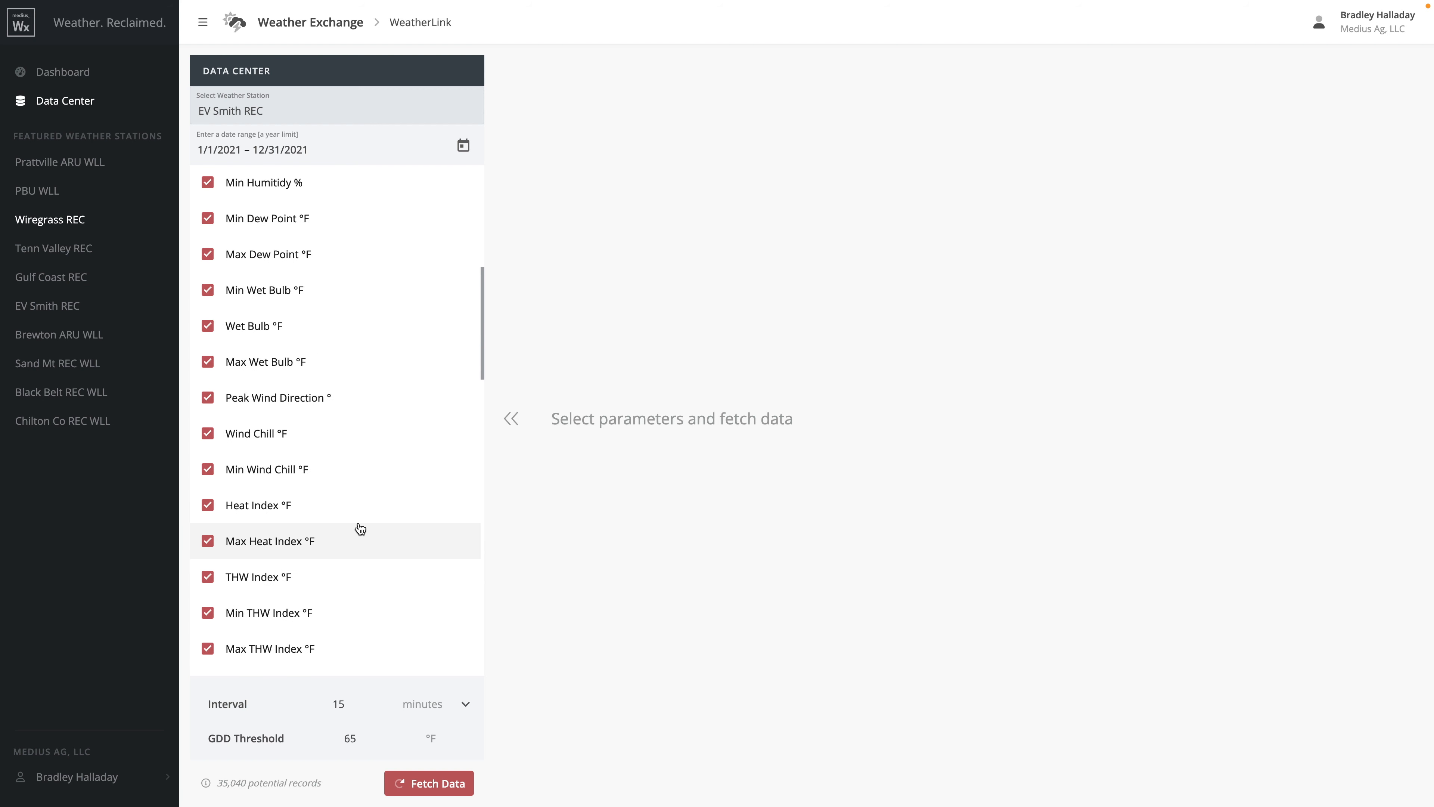
Step: Set the interval to 12 hours (720 min), fetch the EV Smith REC data for 2021 and look through the records
{"action": "left_click", "coordinate": [447, 704]}
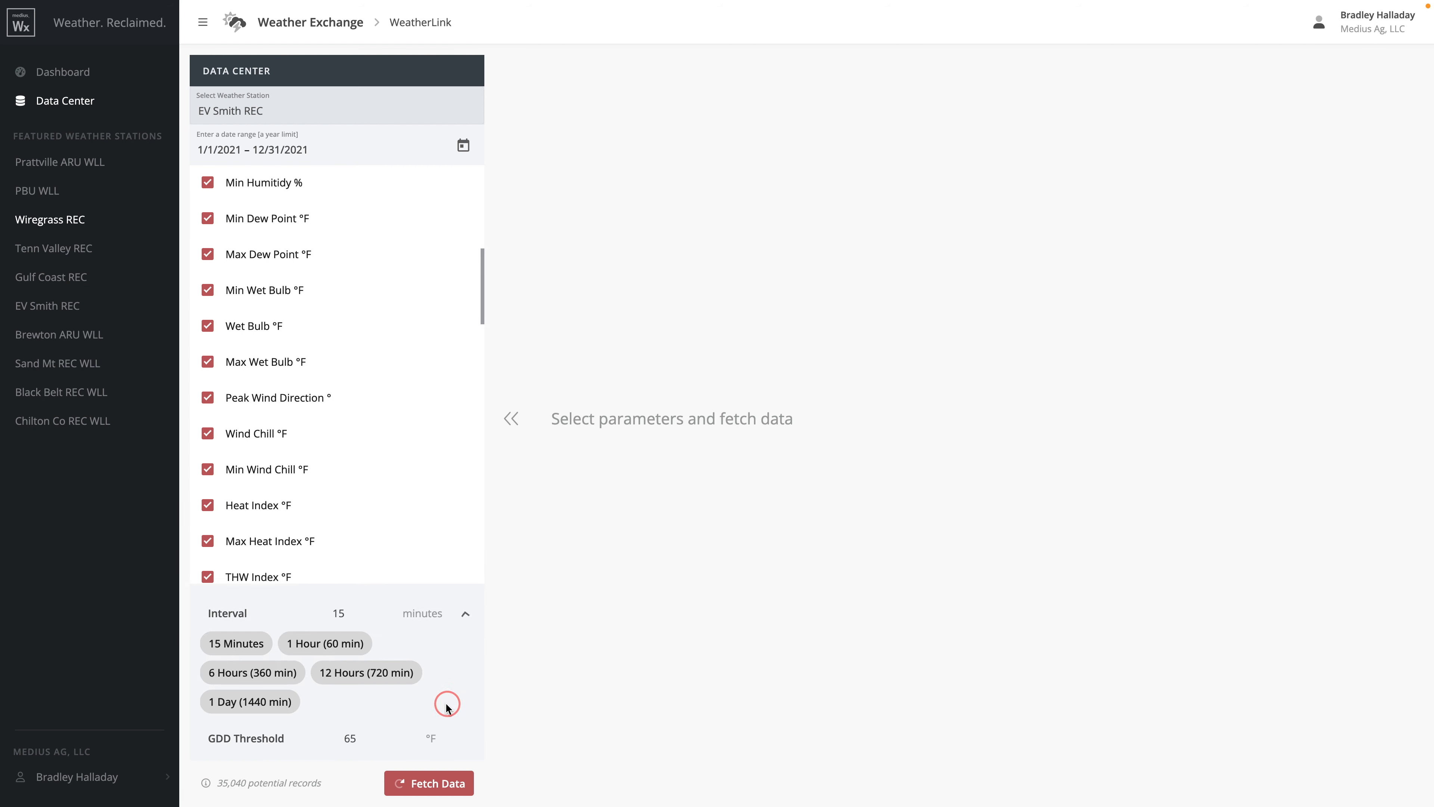
{"action": "left_click", "coordinate": [355, 681]}
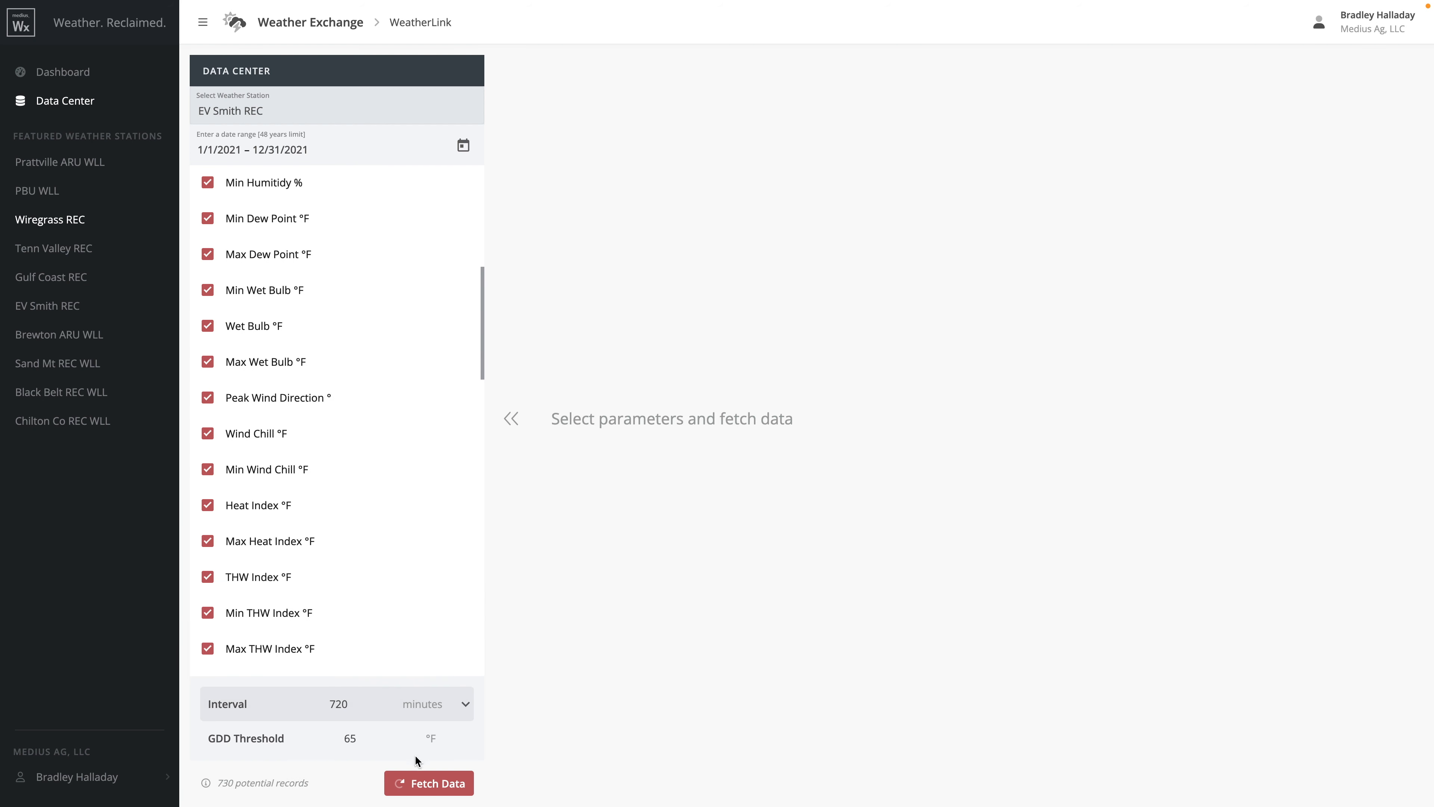
{"action": "left_click", "coordinate": [420, 783]}
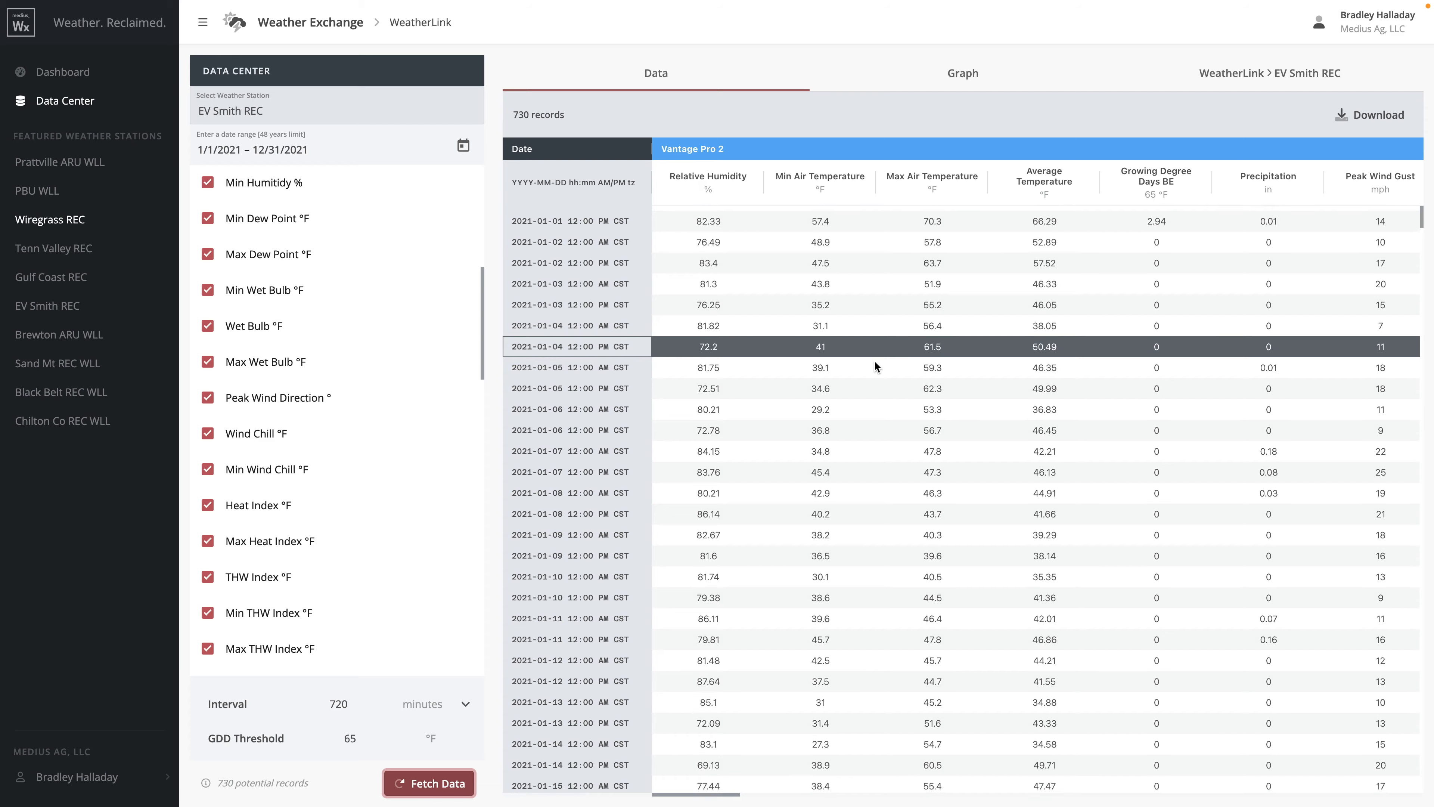
{"action": "scroll", "coordinate": [849, 408], "scroll_direction": "down", "scroll_amount": 8}
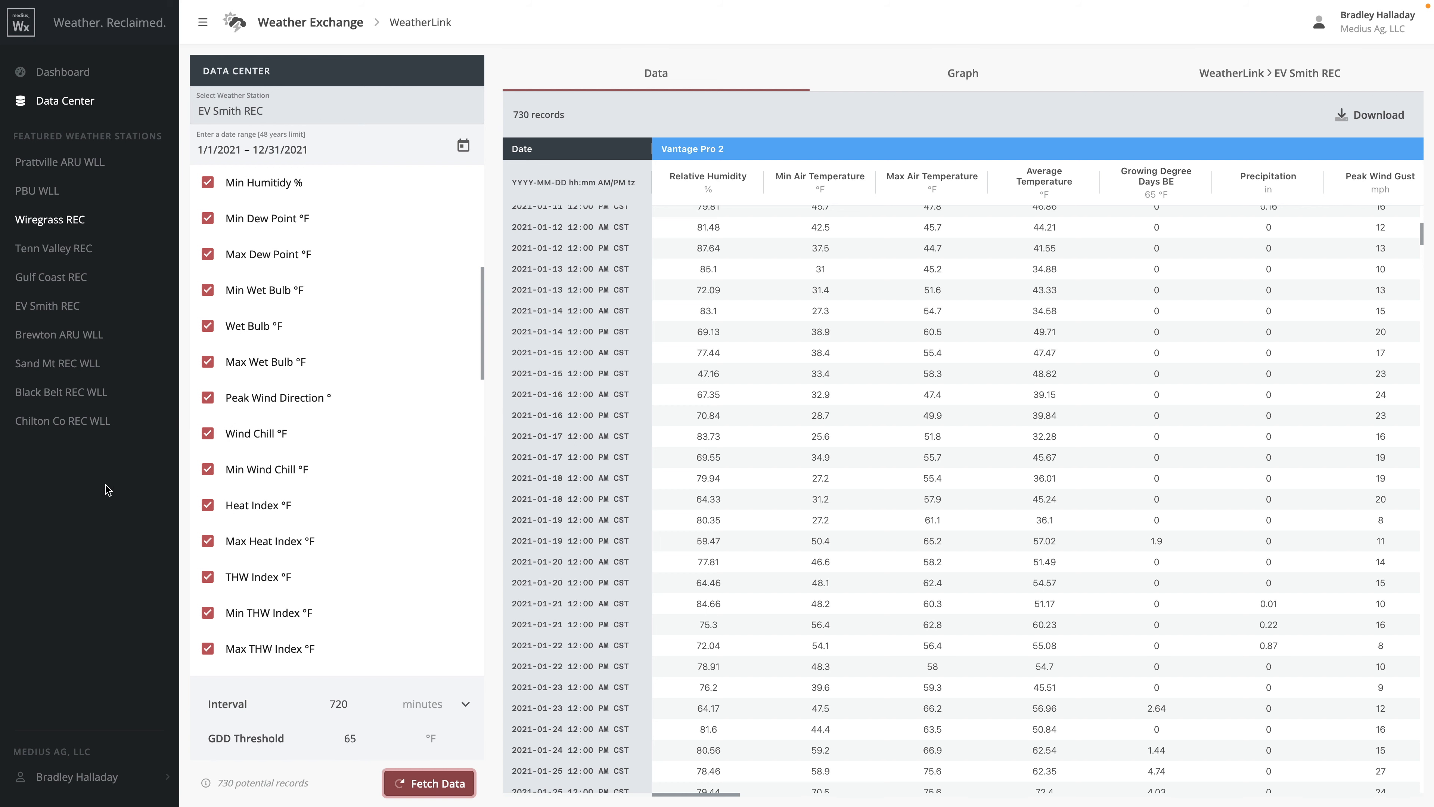
Step: Switch to the Potatoes USA site, open the weather graph of the 2020 SNAC Storage MI trial and check its date range choices
{"action": "left_click", "coordinate": [73, 72]}
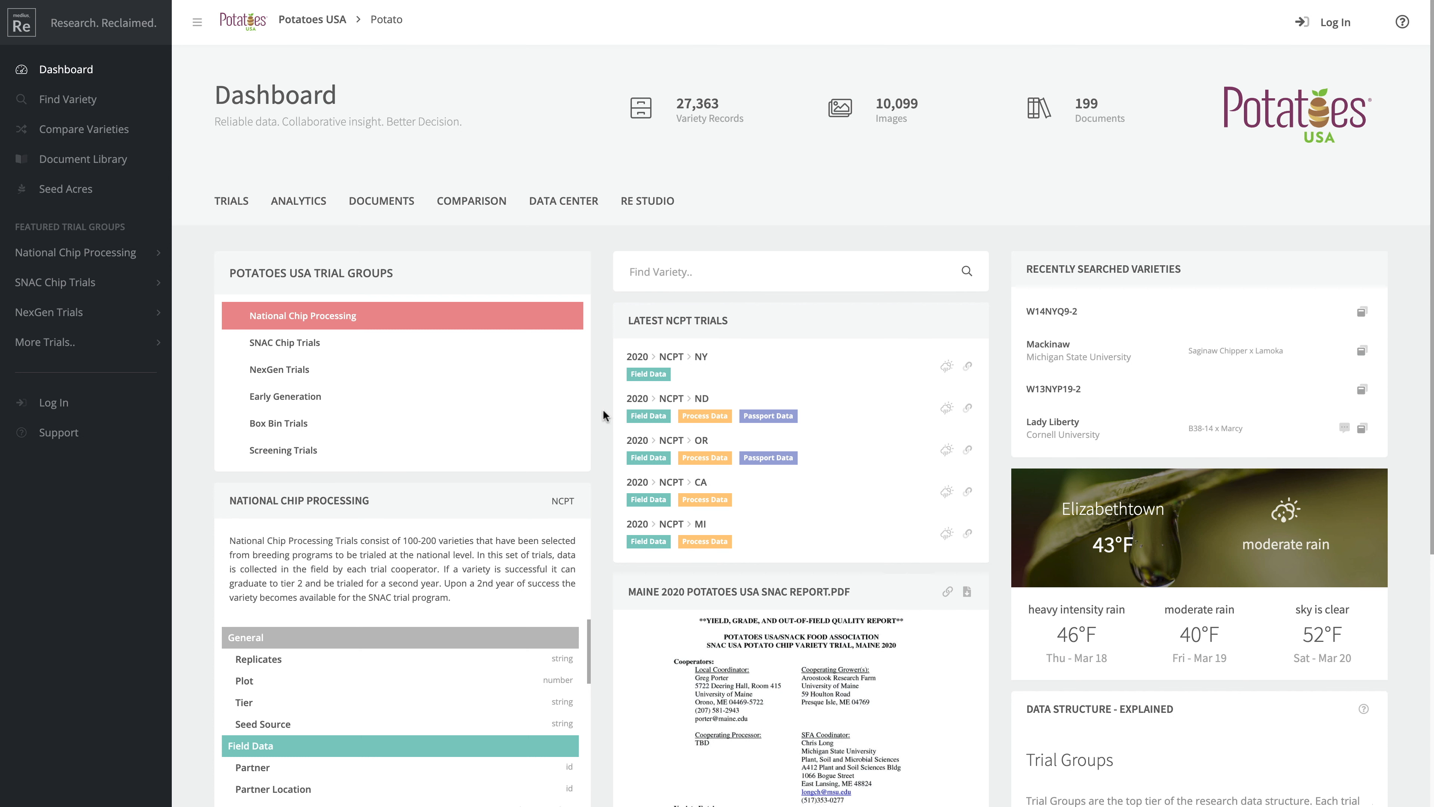
{"action": "left_click", "coordinate": [97, 284]}
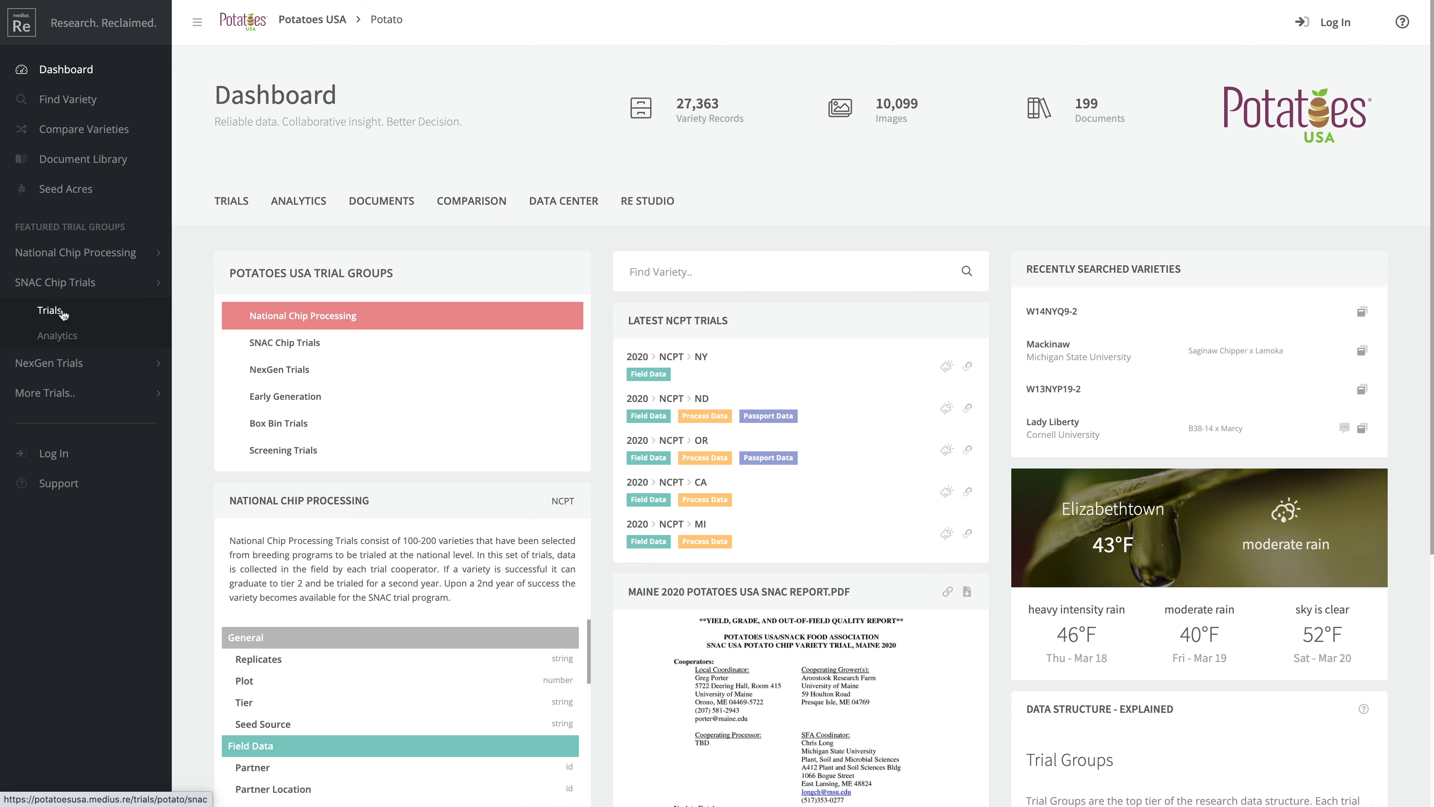
{"action": "left_click", "coordinate": [62, 312]}
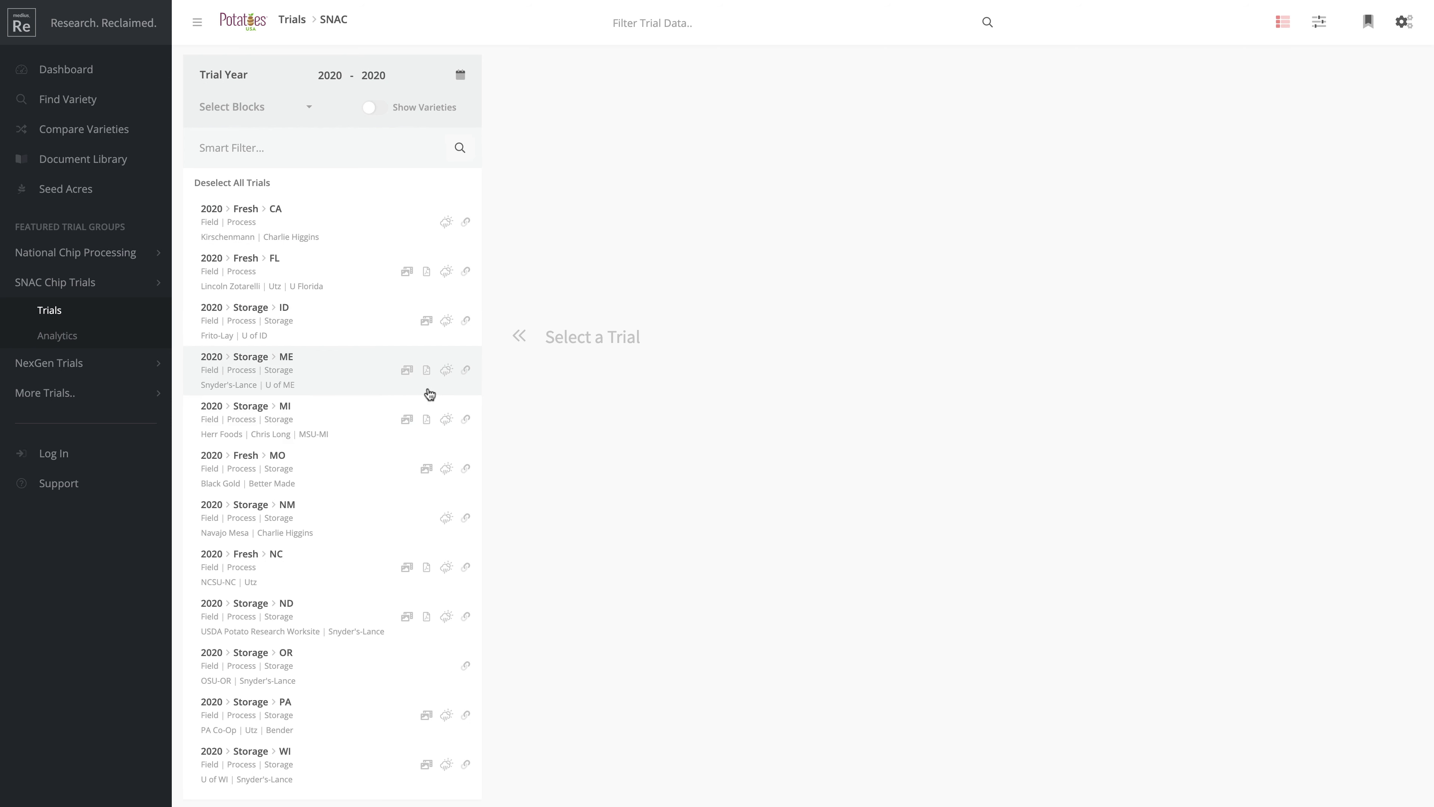
{"action": "left_click", "coordinate": [446, 421]}
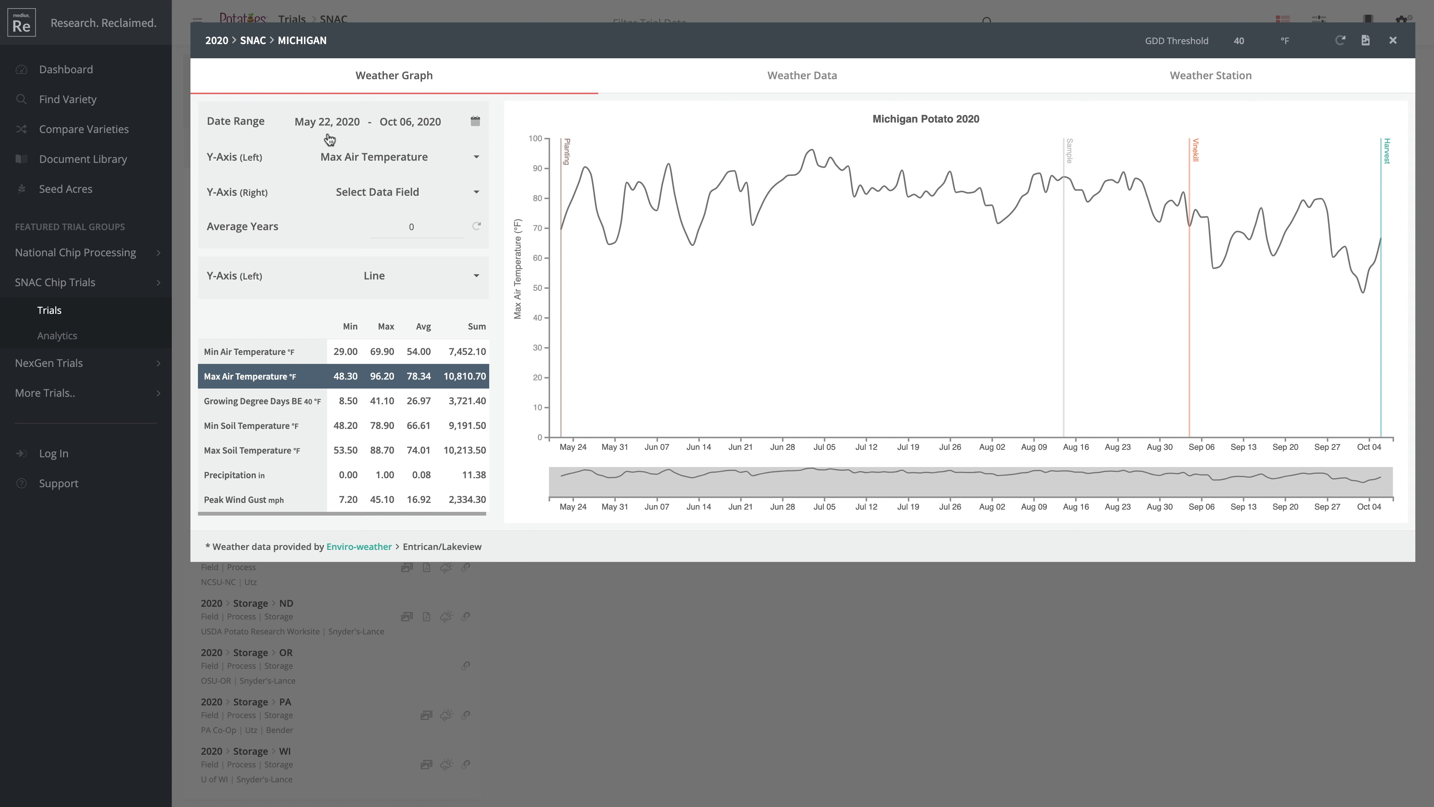
{"action": "left_click", "coordinate": [369, 127]}
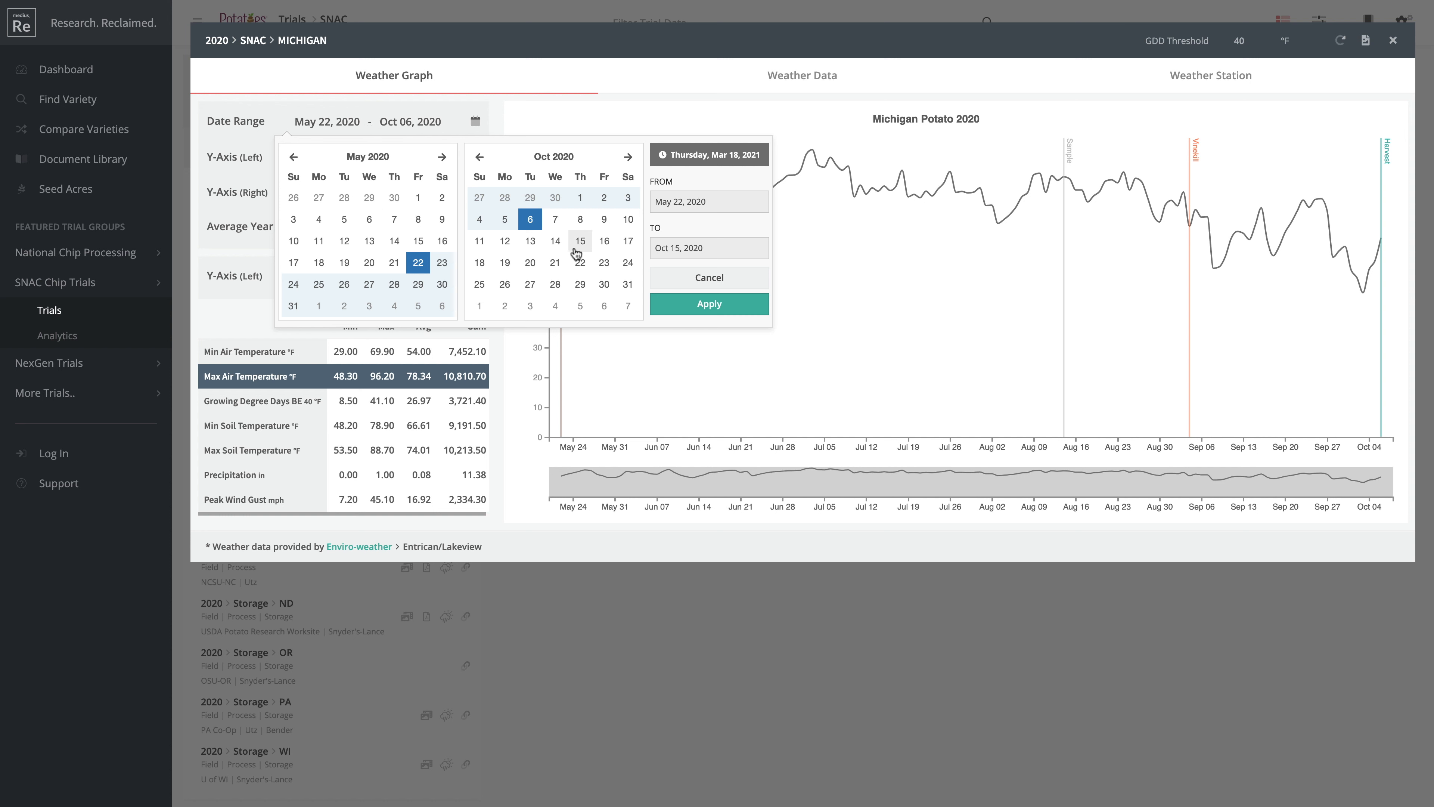
{"action": "left_click", "coordinate": [690, 280]}
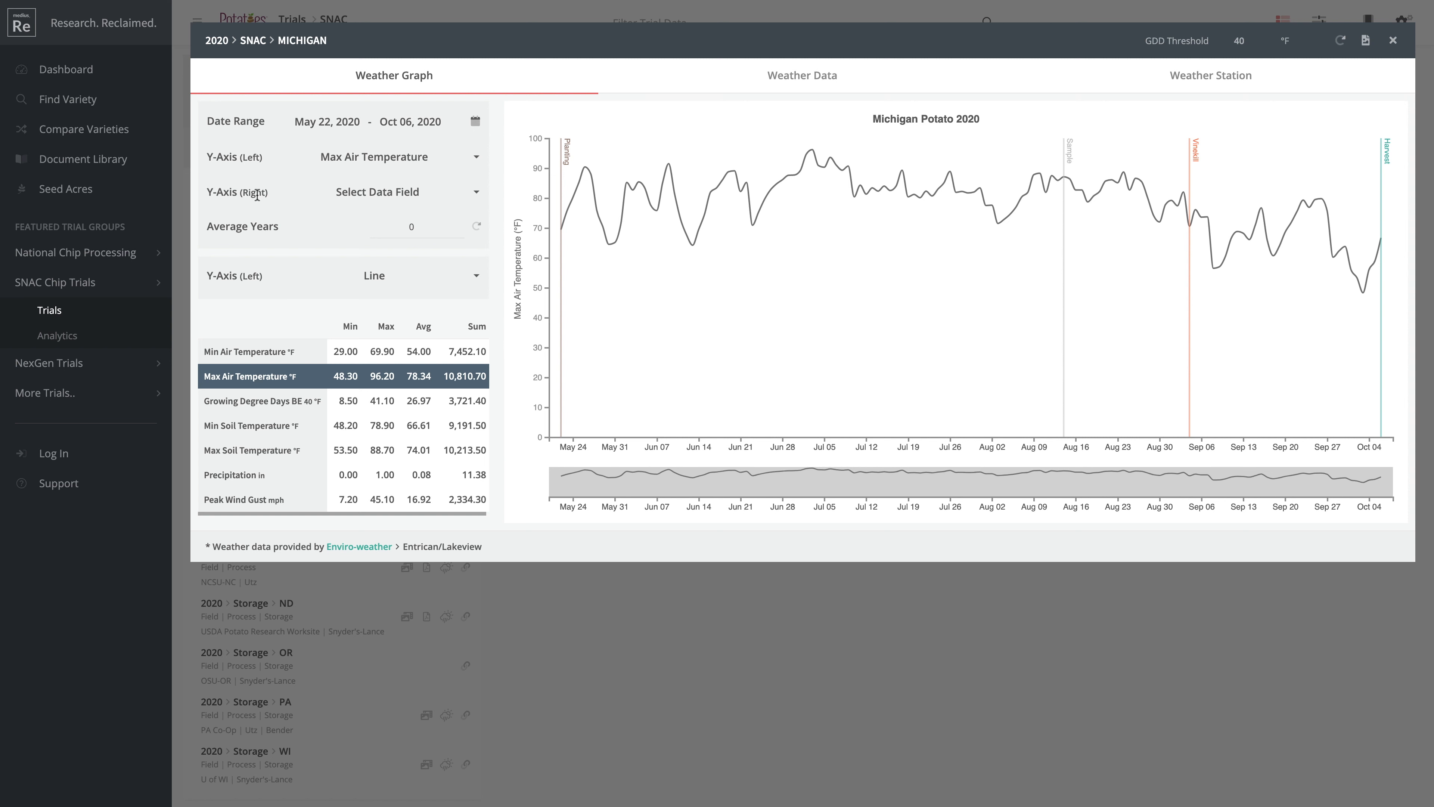
Step: Plot Precipitation on the Michigan graph's right Y-axis and overlay a 5-year average
{"action": "left_click", "coordinate": [389, 193]}
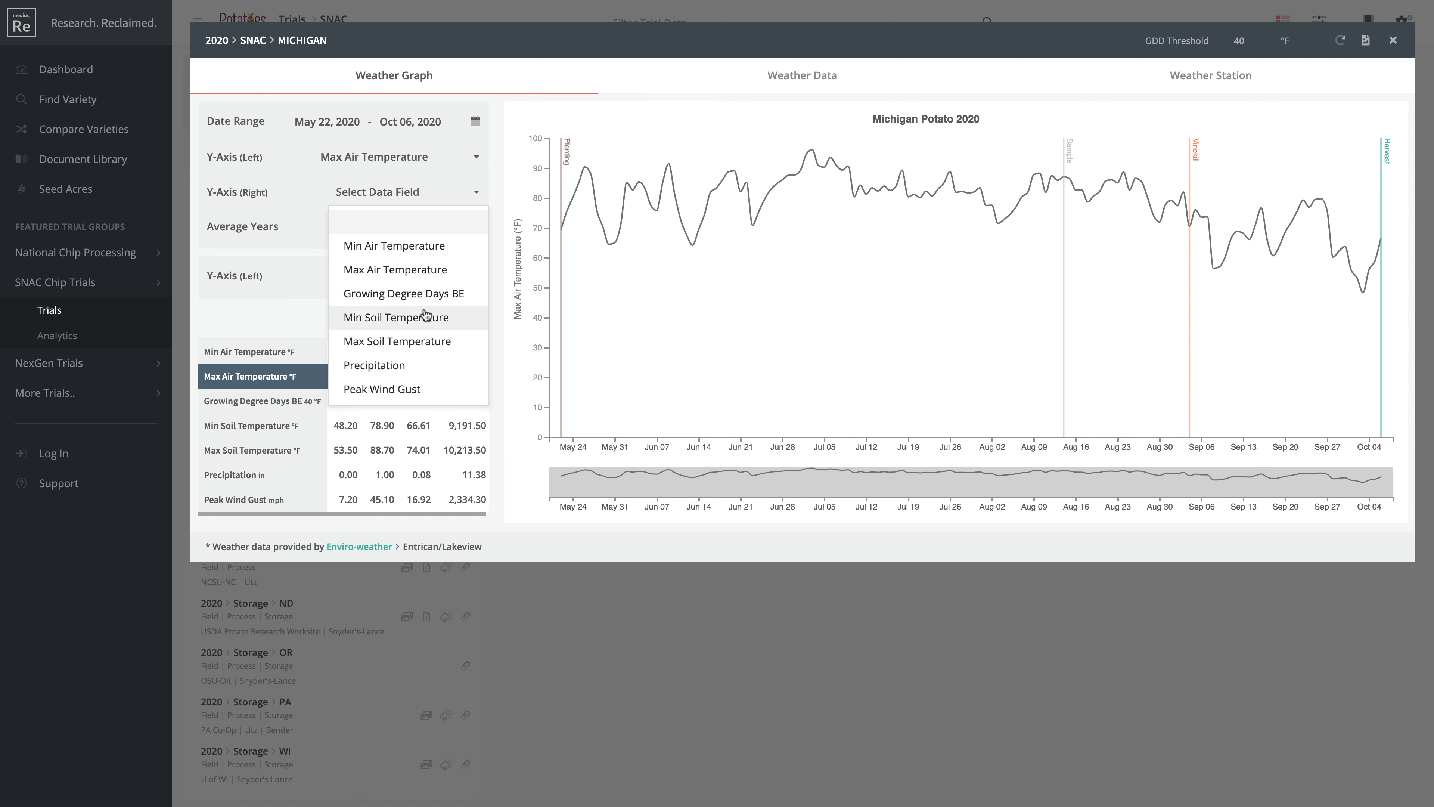
{"action": "left_click", "coordinate": [375, 365]}
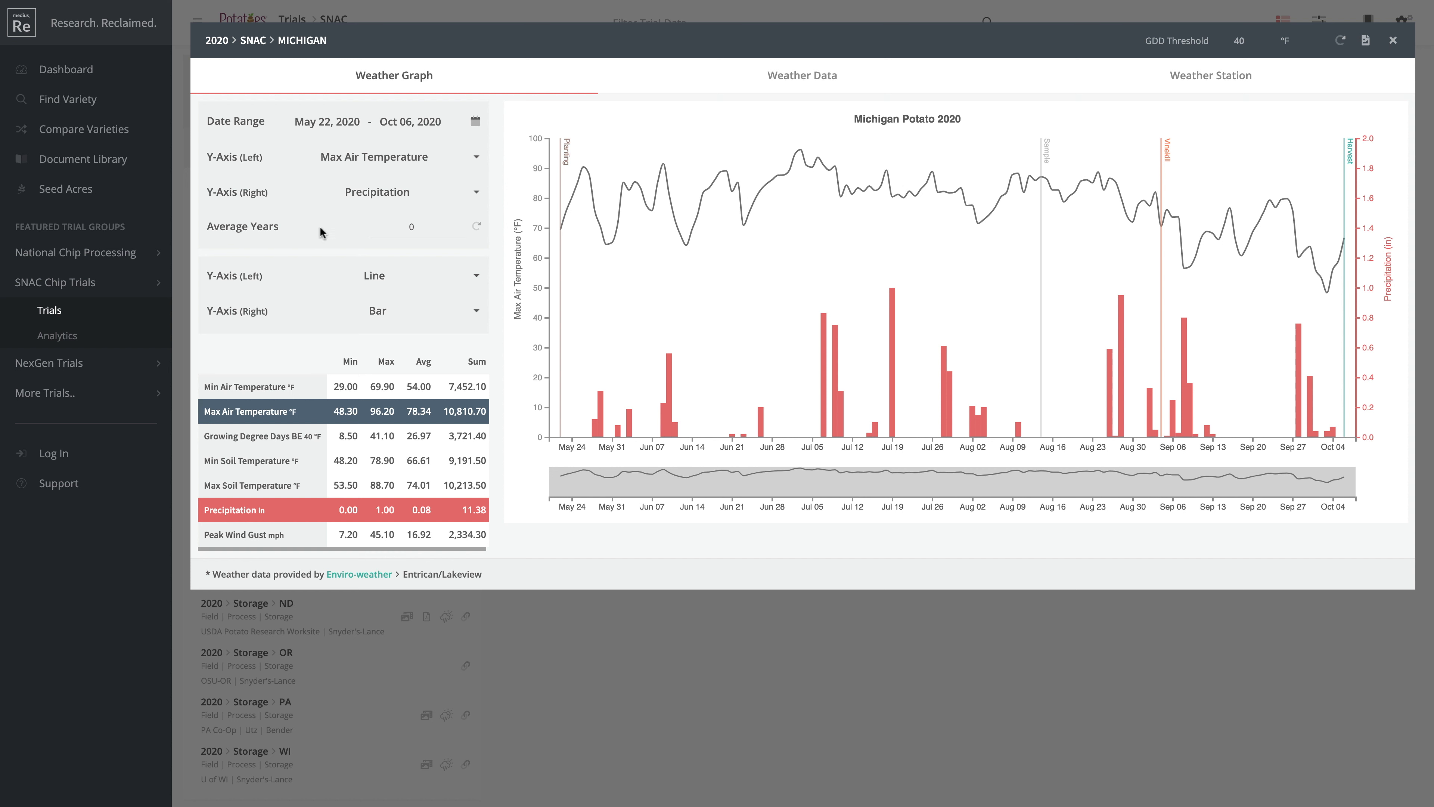
{"action": "left_click", "coordinate": [458, 223]}
{"action": "left_click", "coordinate": [458, 224]}
{"action": "left_click", "coordinate": [459, 223]}
{"action": "left_click", "coordinate": [458, 224]}
{"action": "left_click", "coordinate": [459, 224]}
{"action": "left_click", "coordinate": [477, 228]}
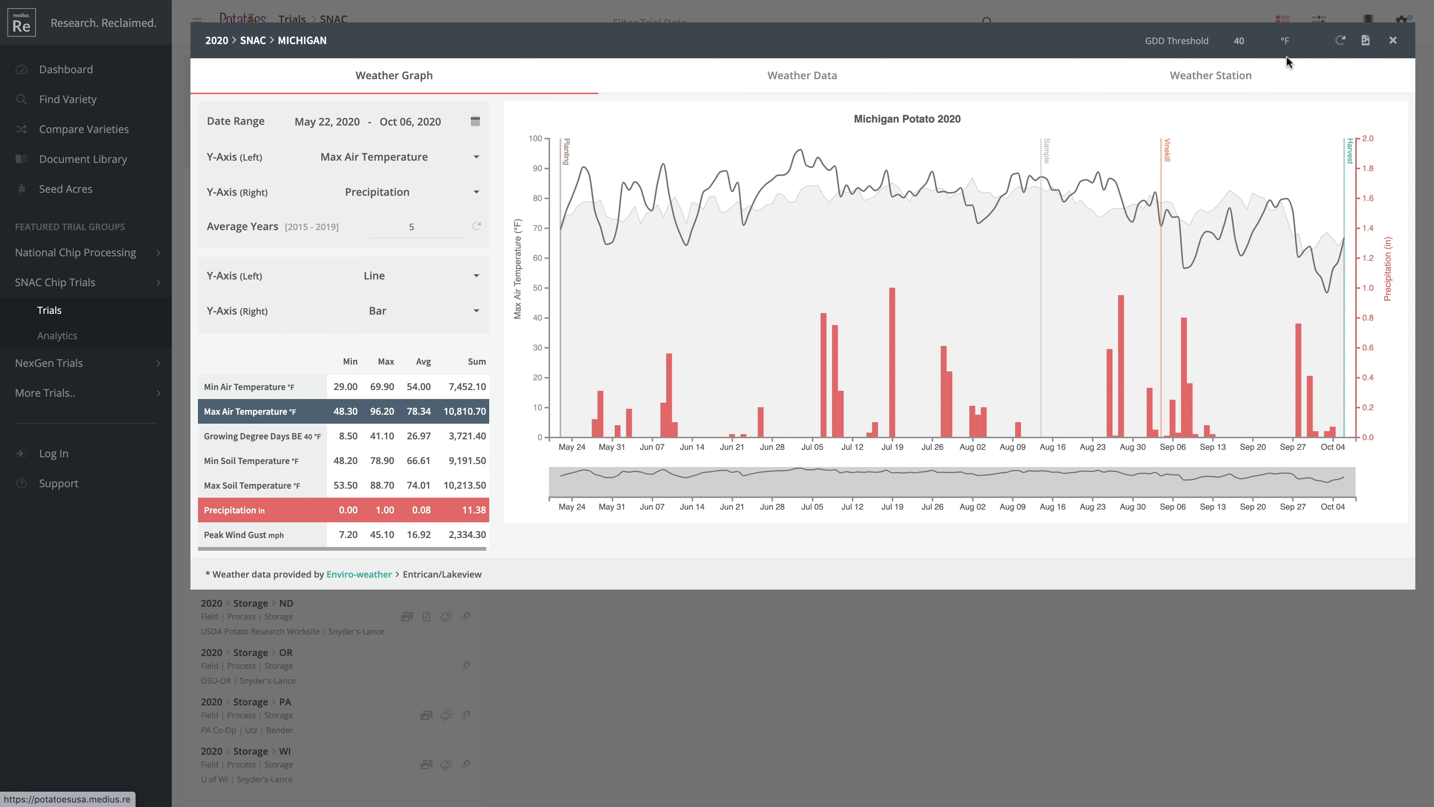
Step: Set the GDD threshold to 50 °F for the Michigan trial and refresh the weather data
{"action": "left_click", "coordinate": [1241, 43]}
{"action": "key", "text": "BackSpace"}
{"action": "type", "text": "5"}
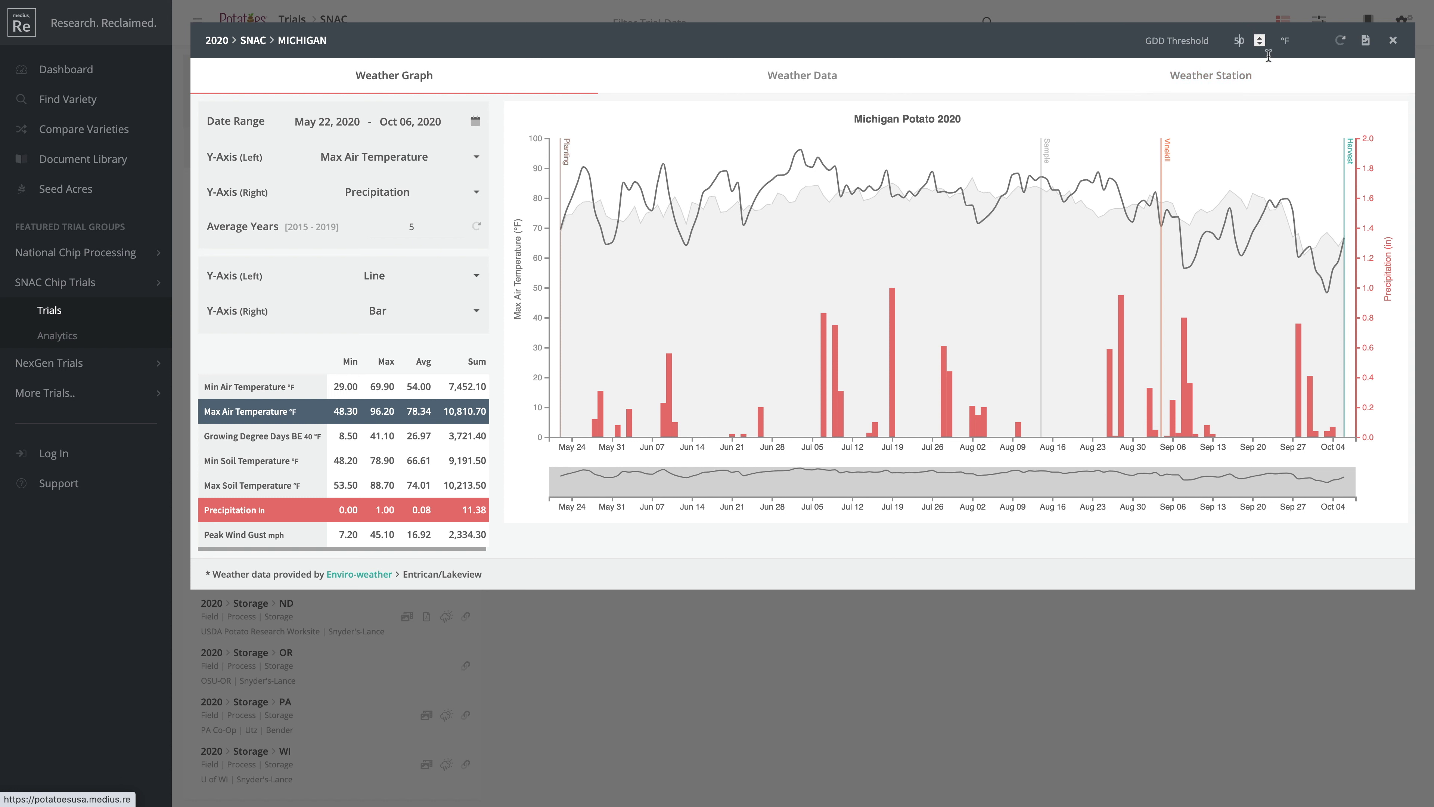
{"action": "left_click", "coordinate": [1341, 42]}
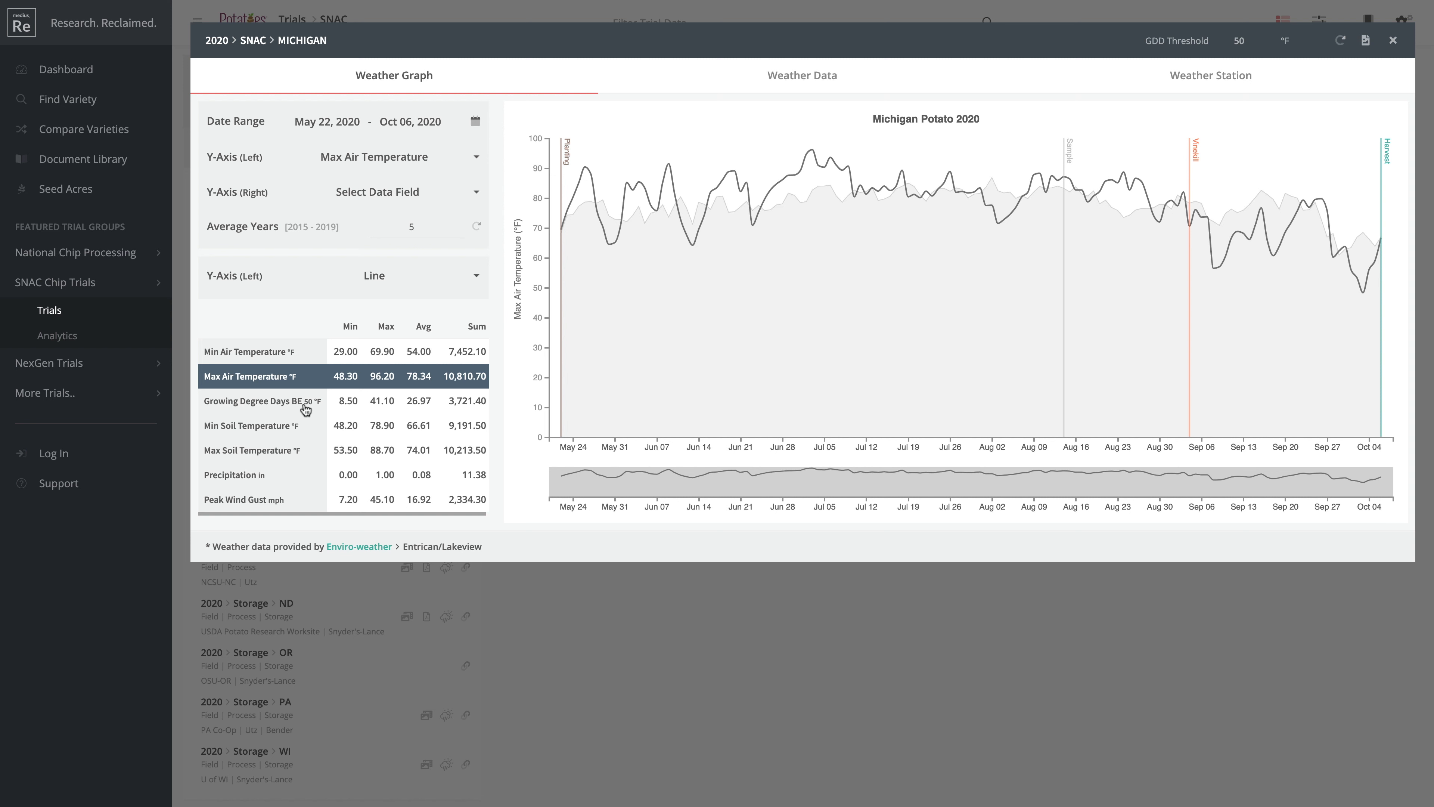
Step: Return the GDD threshold to 40 °F and refresh the weather data
{"action": "left_click_drag", "start_coordinate": [1244, 42], "coordinate": [1160, 74]}
{"action": "type", "text": "40"}
{"action": "left_click", "coordinate": [1341, 42]}
Step: Examine the Michigan trial's daily weather data from planting to harvest, including the summary rows, and the weather station's location
{"action": "left_click", "coordinate": [816, 78]}
{"action": "left_click", "coordinate": [798, 75]}
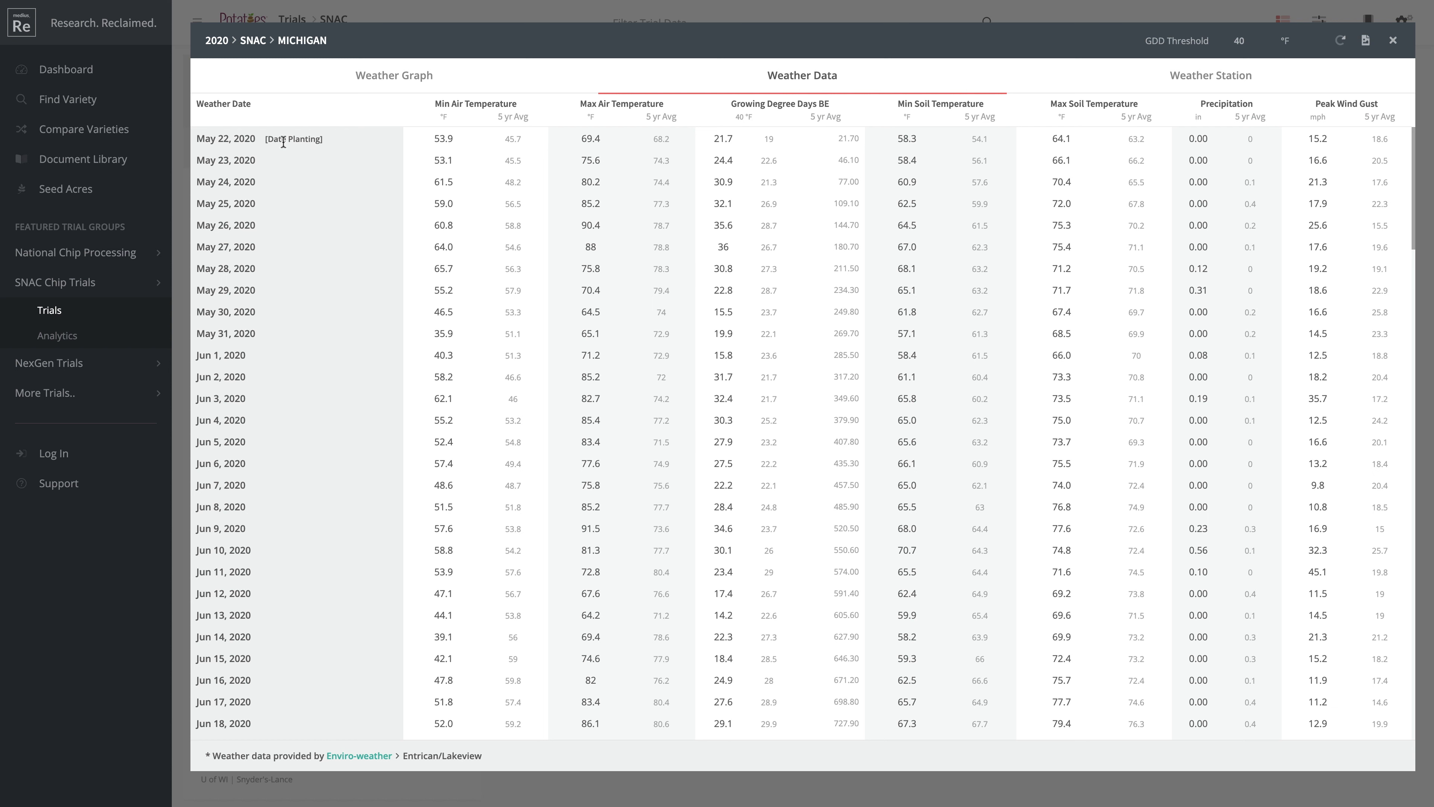
{"action": "scroll", "coordinate": [309, 246], "scroll_direction": "down", "scroll_amount": 15}
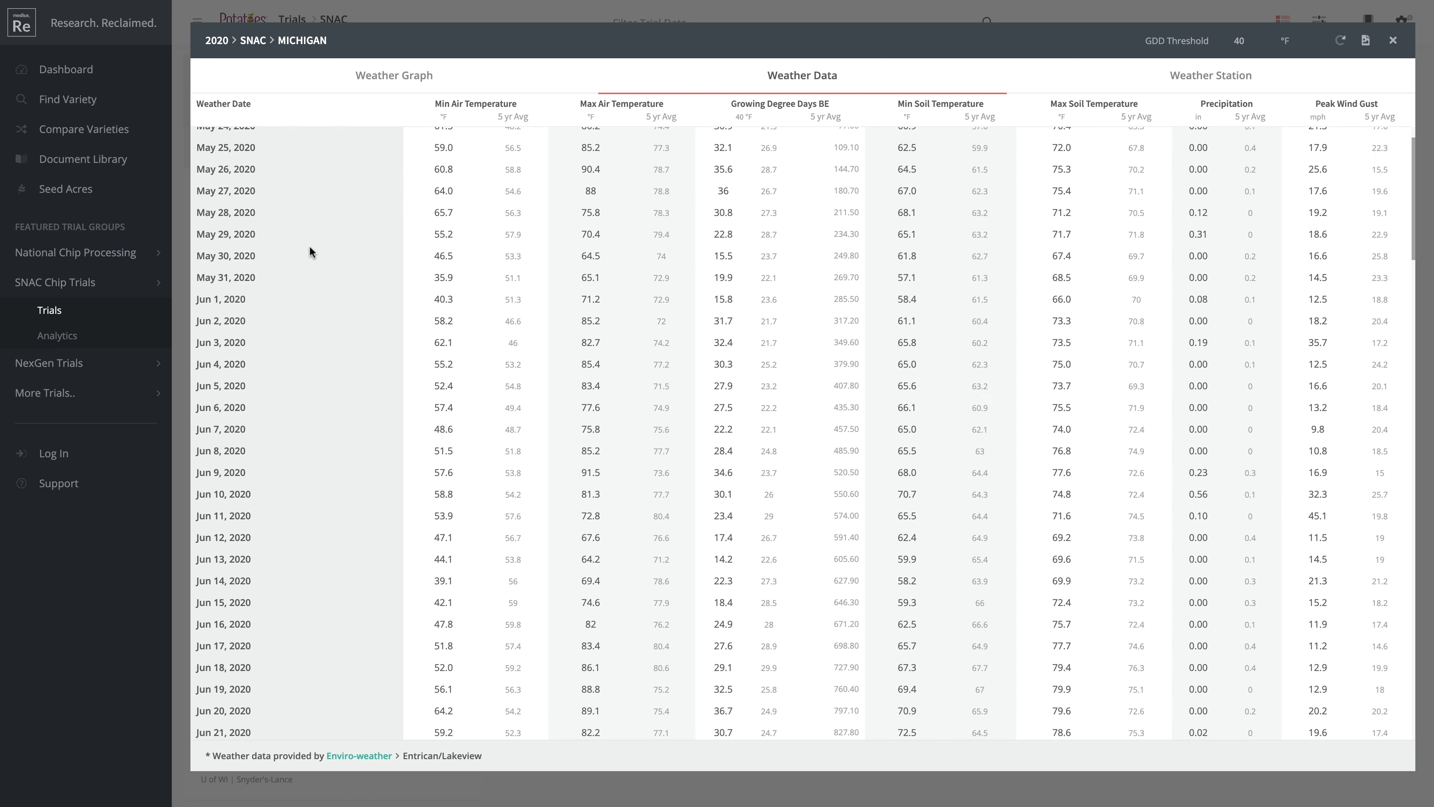
{"action": "scroll", "coordinate": [306, 253], "scroll_direction": "down", "scroll_amount": 8}
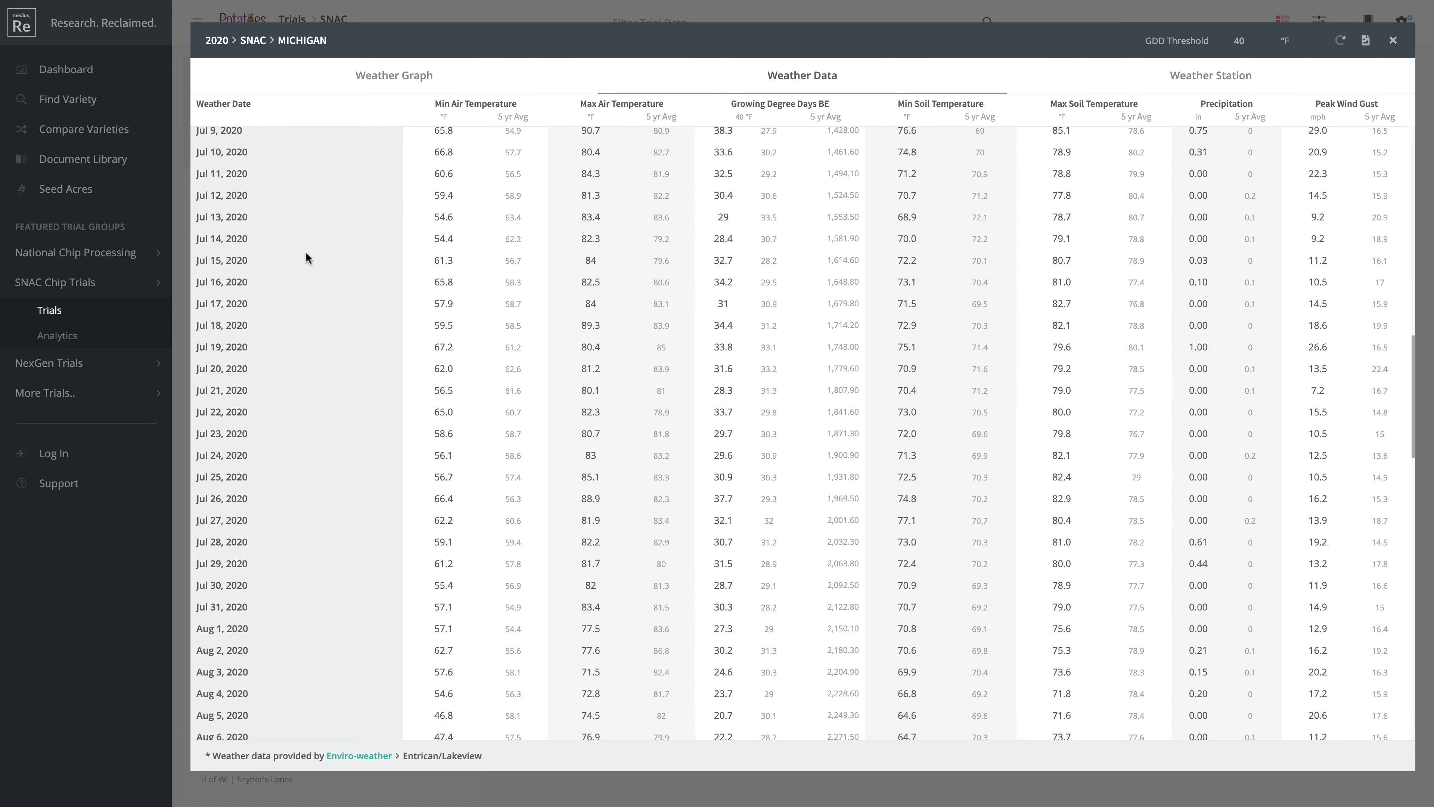
{"action": "scroll", "coordinate": [290, 471], "scroll_direction": "down", "scroll_amount": 7}
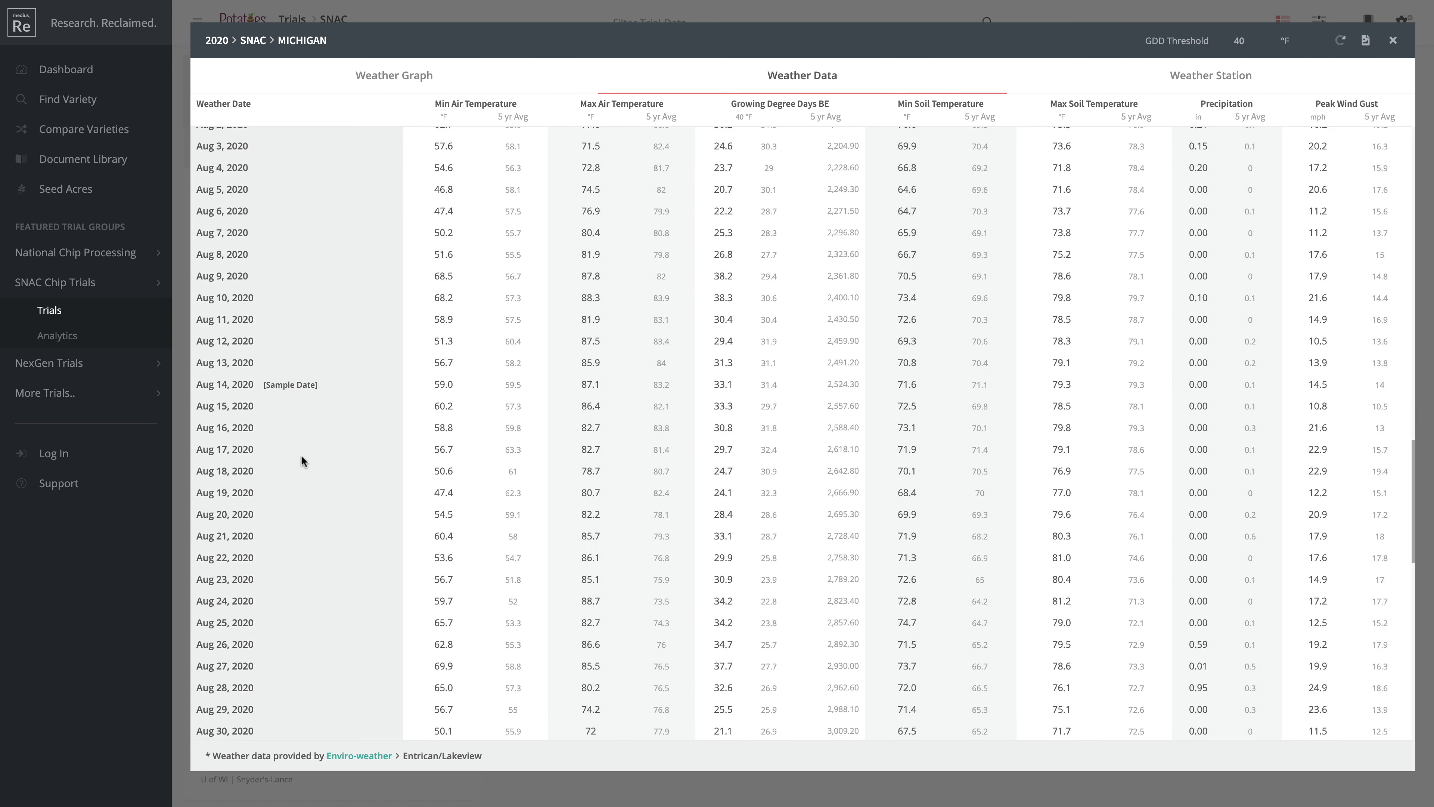
{"action": "scroll", "coordinate": [304, 456], "scroll_direction": "down", "scroll_amount": 7}
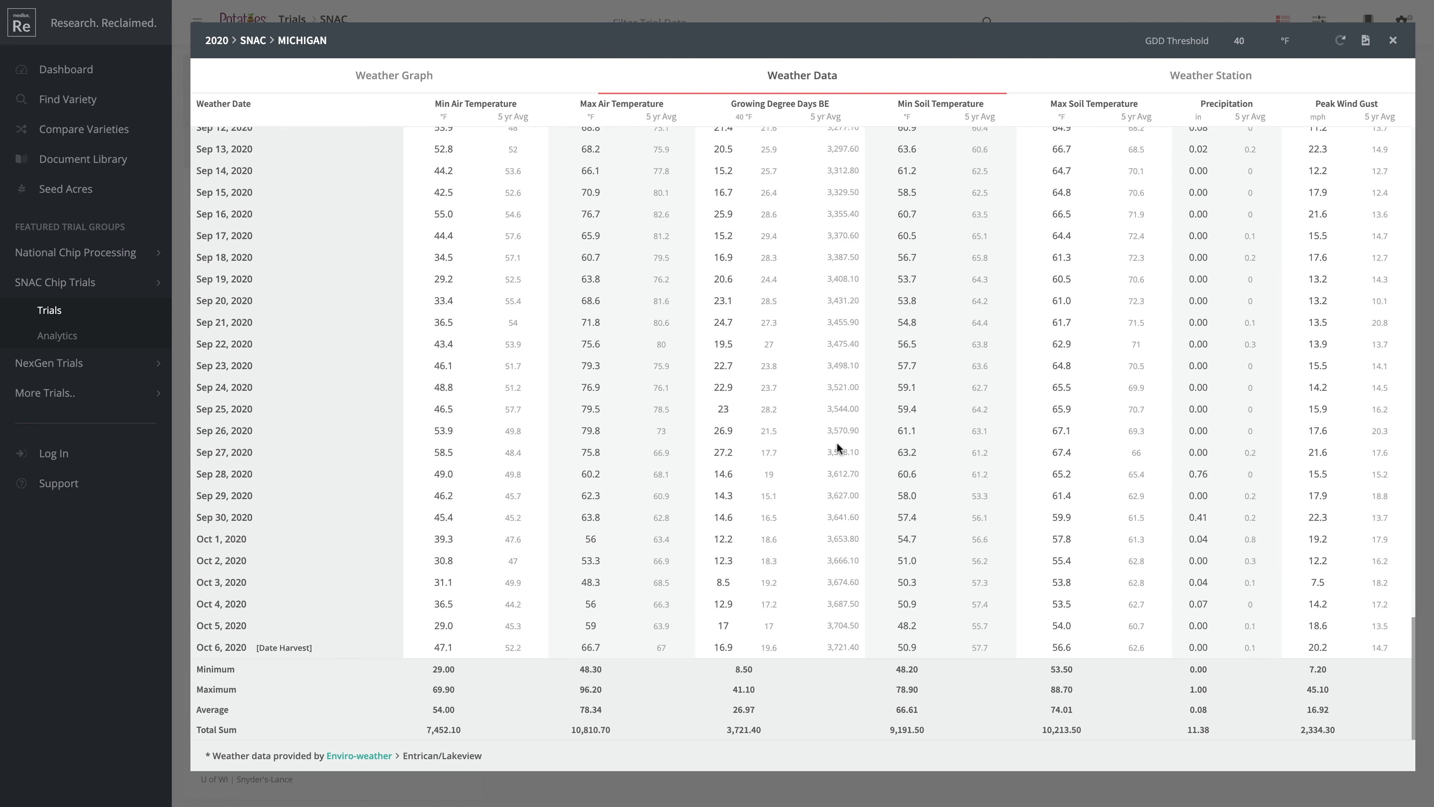
{"action": "scroll", "coordinate": [834, 445], "scroll_direction": "up", "scroll_amount": 20}
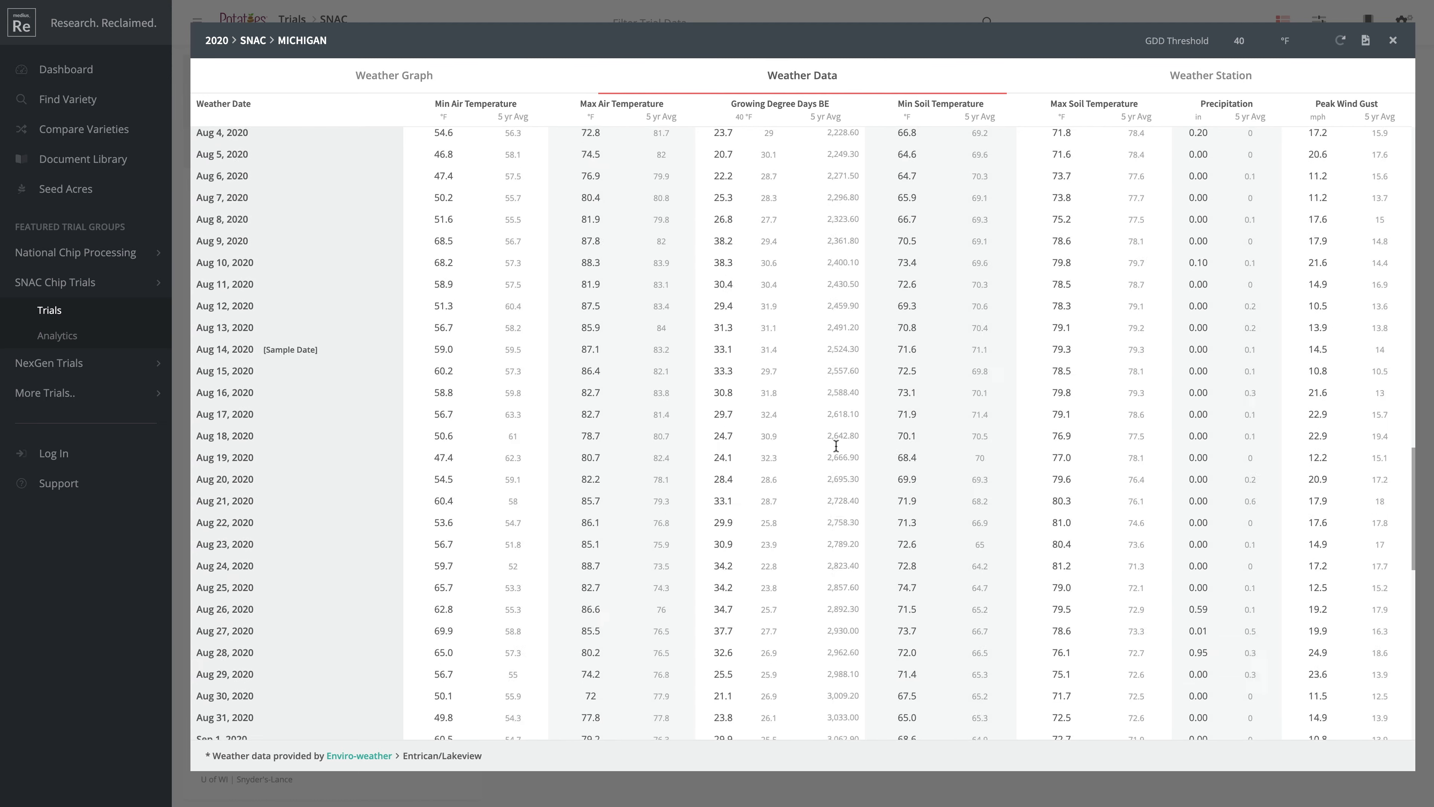
{"action": "scroll", "coordinate": [829, 353], "scroll_direction": "up", "scroll_amount": 3}
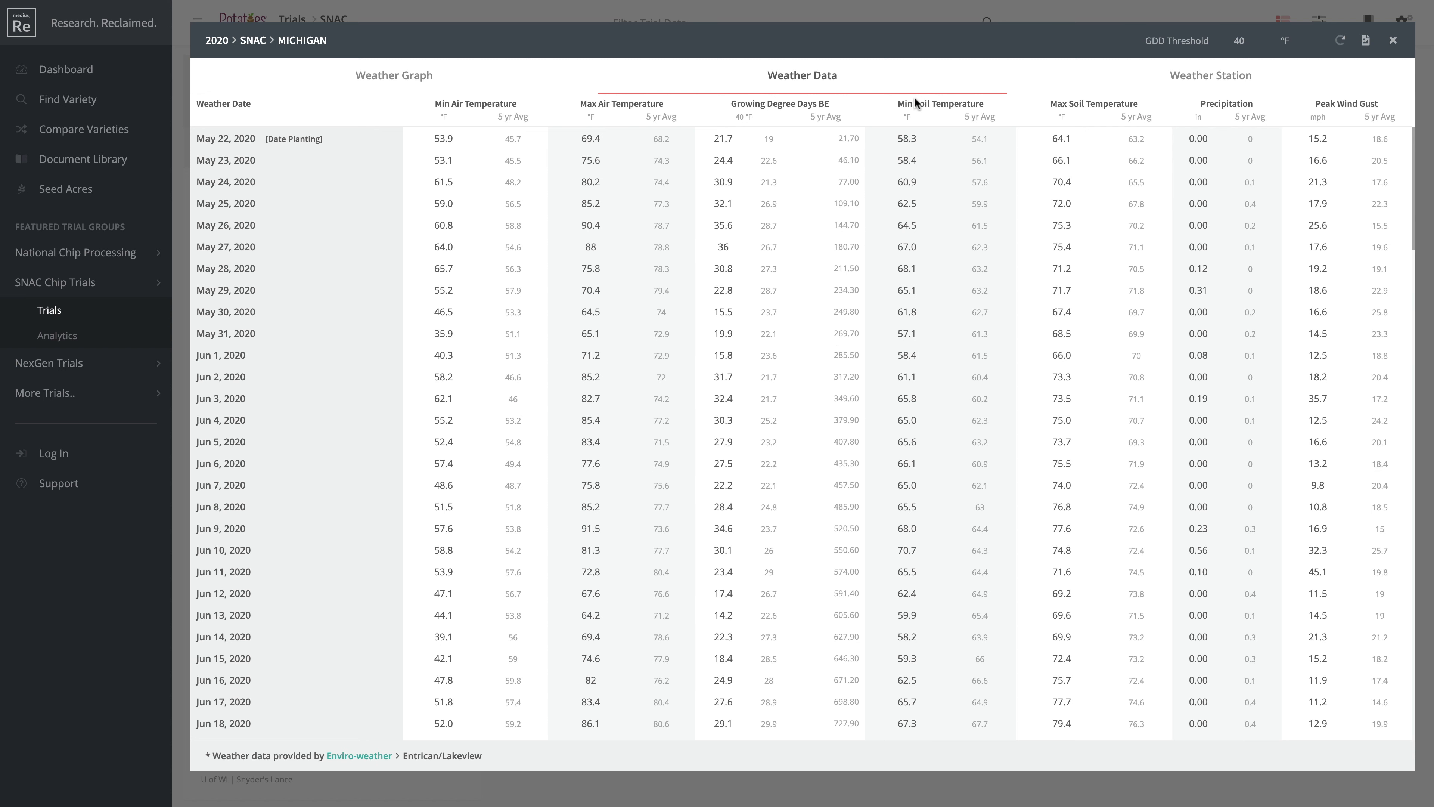
{"action": "left_click", "coordinate": [1213, 78]}
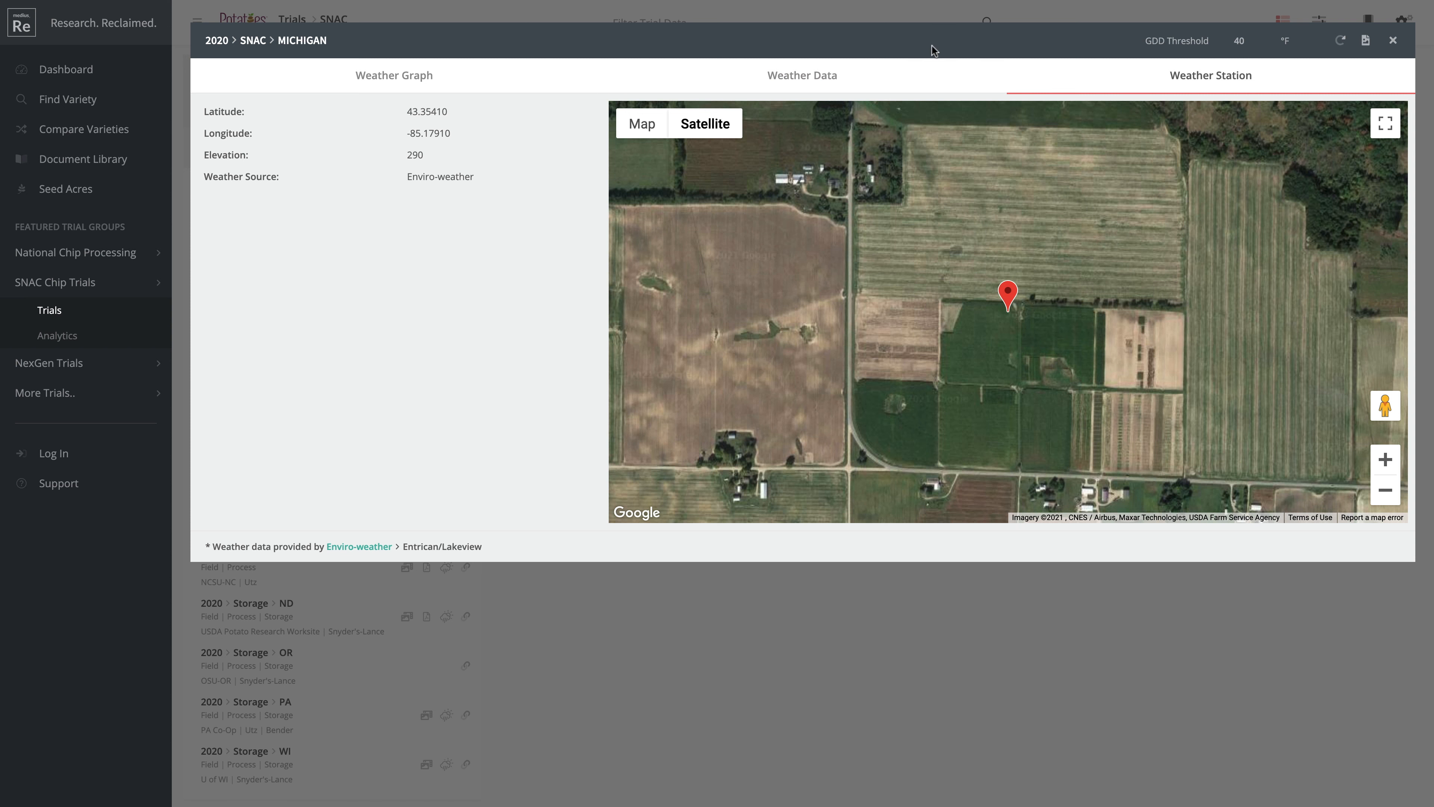
Step: Return to the Michigan weather graph, plot Precipitation on the right Y-axis and download the graph as an image
{"action": "left_click", "coordinate": [450, 80]}
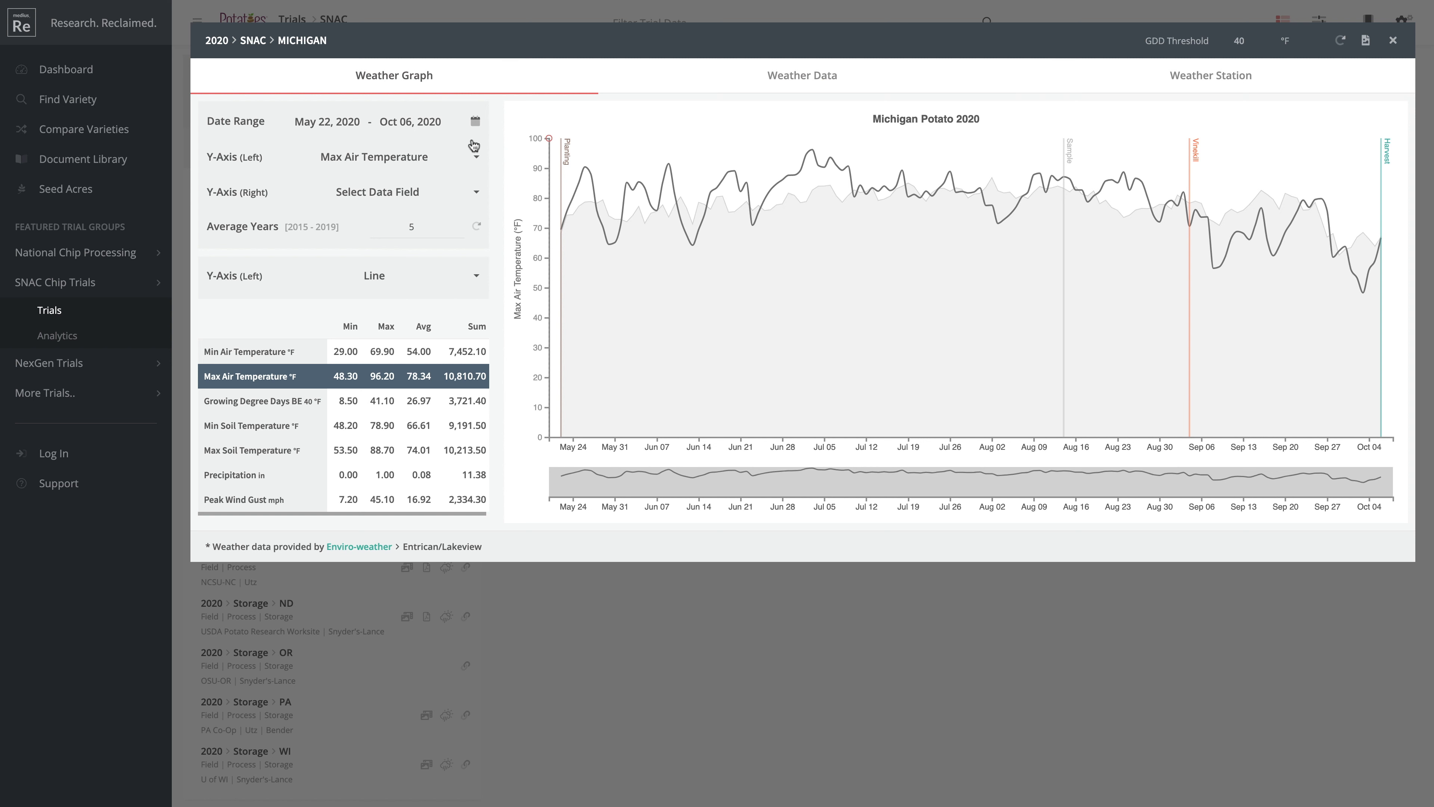
{"action": "left_click", "coordinate": [421, 195]}
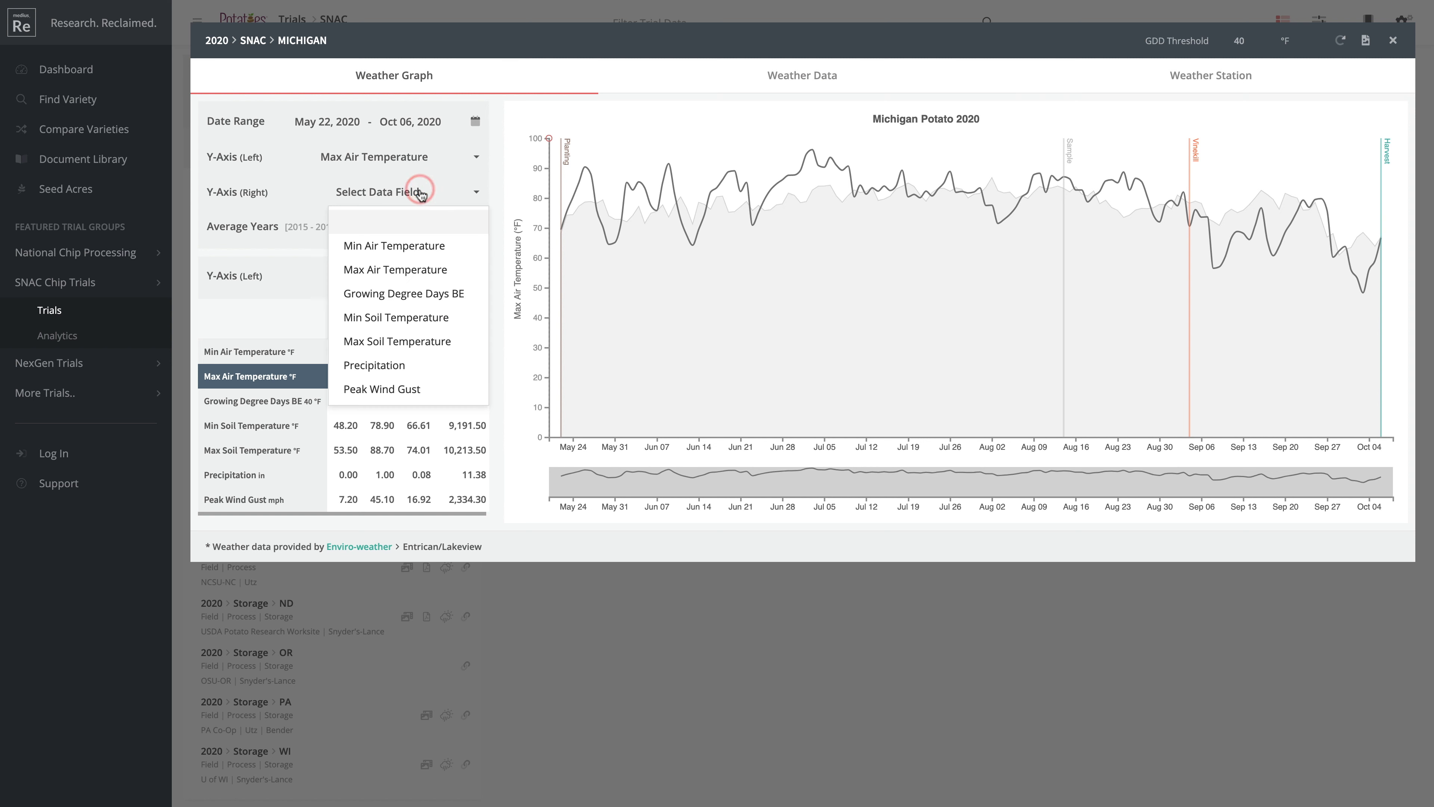
{"action": "left_click", "coordinate": [415, 364]}
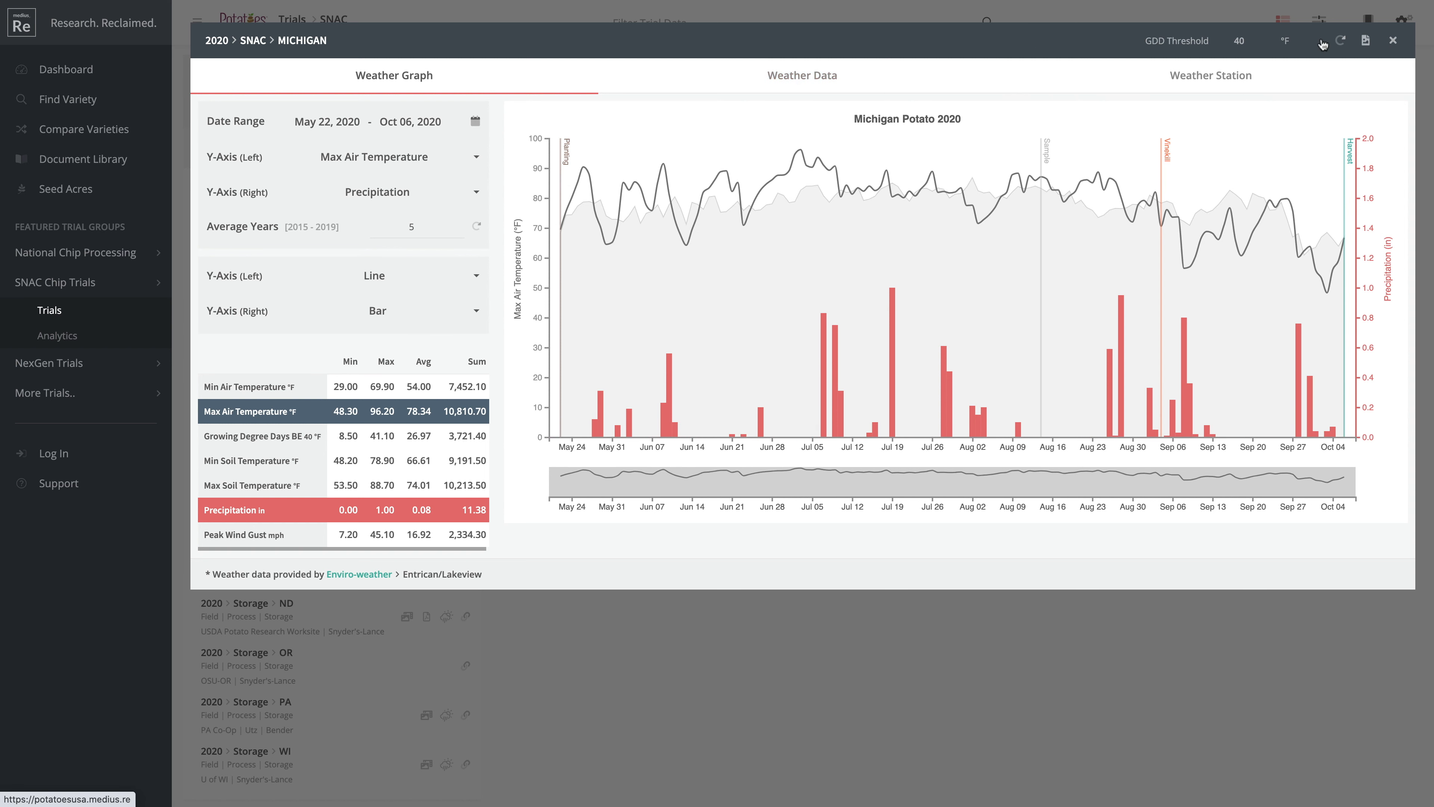
{"action": "left_click", "coordinate": [1366, 41]}
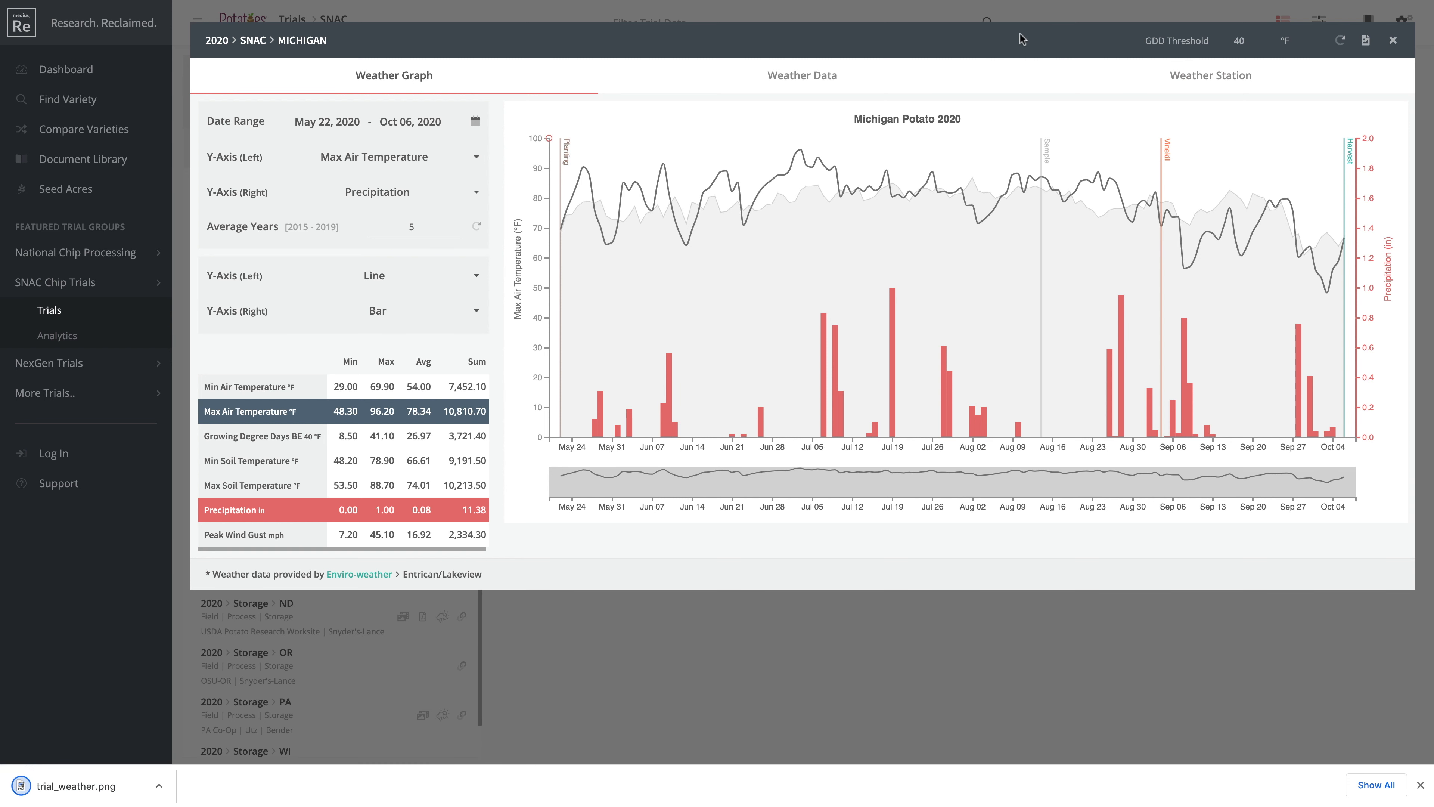